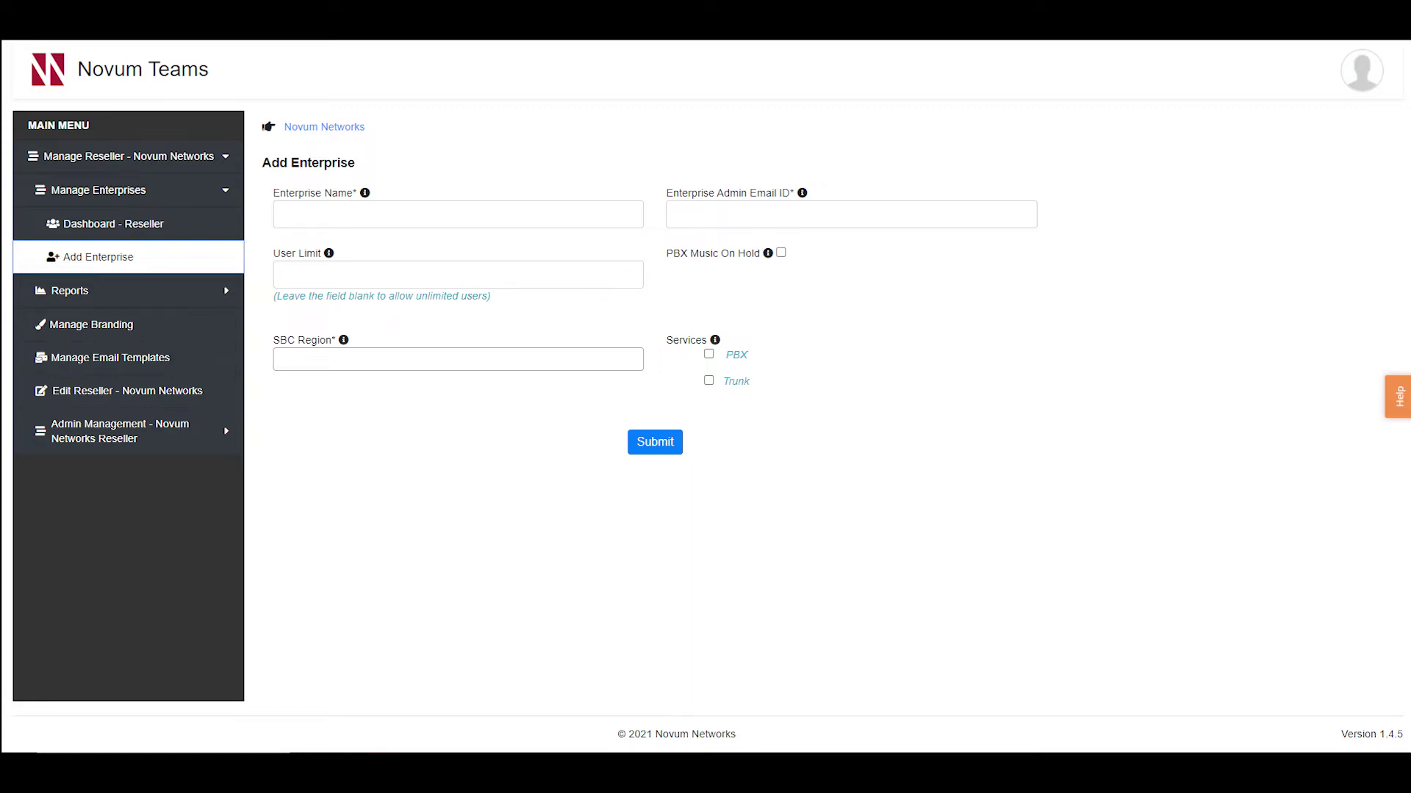
Step: Enter 'Novum Demo' as the enterprise name and paste in the enterprise admin e-mail address
left_click(360, 219)
type("Novum Demo")
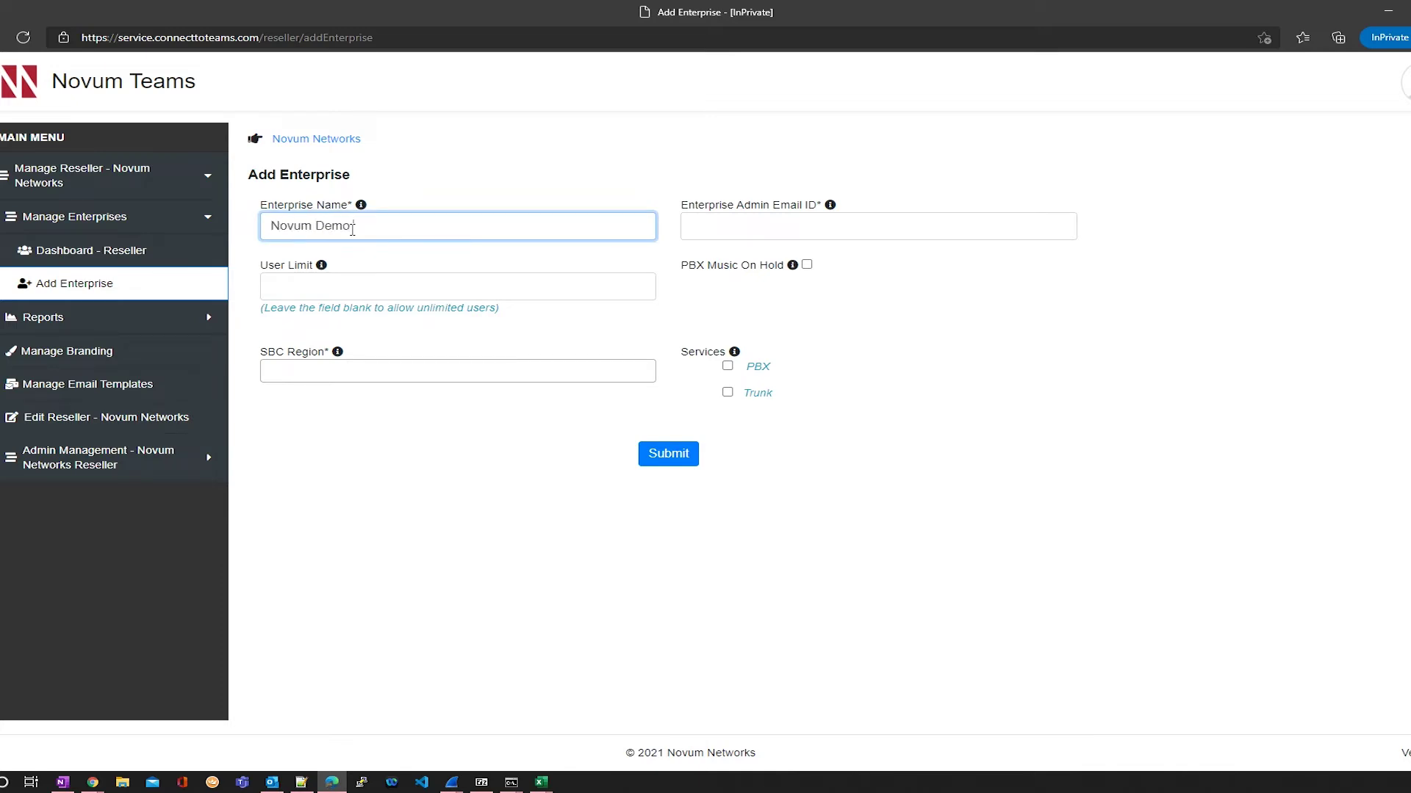
left_click(705, 235)
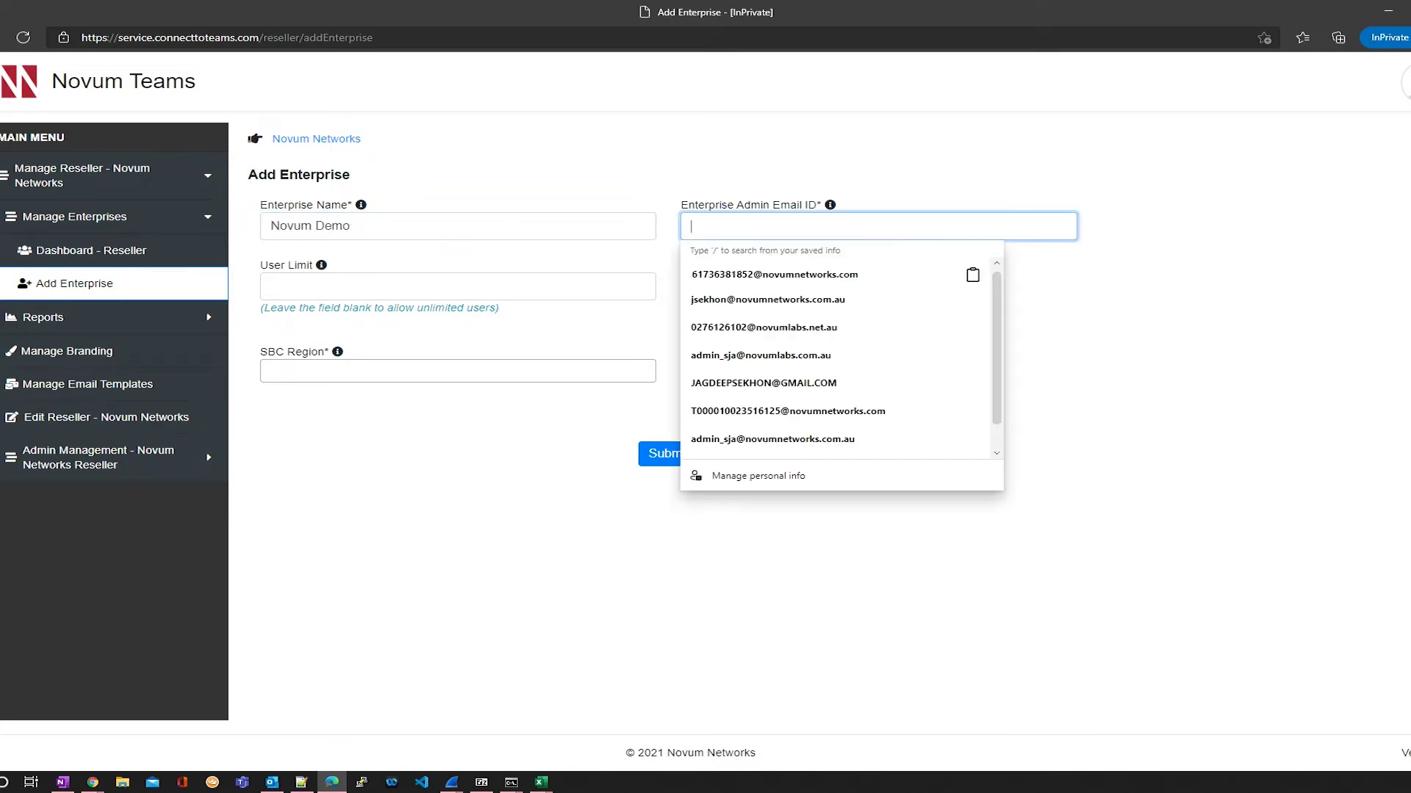
key("alt+Tab")
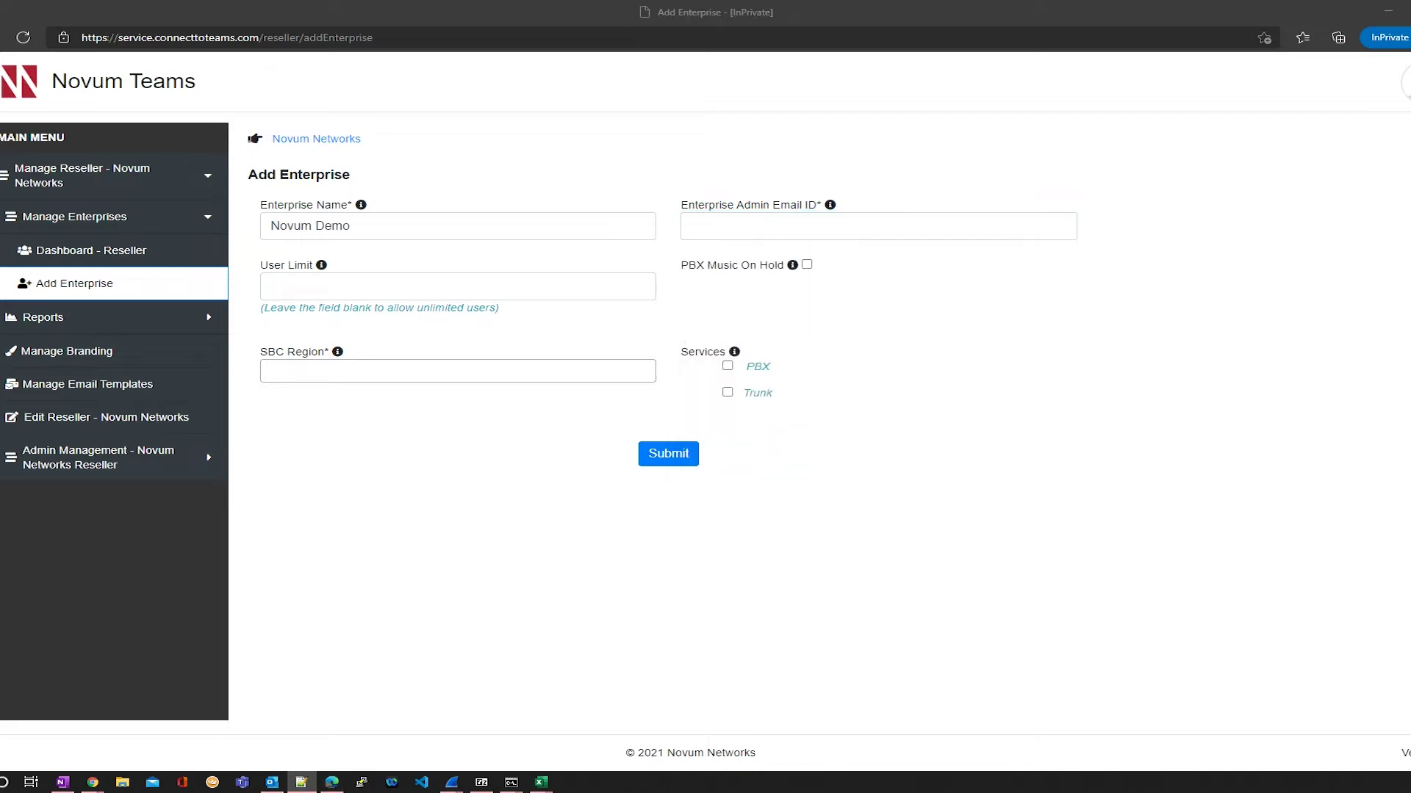
left_click(740, 227)
key("ctrl+v")
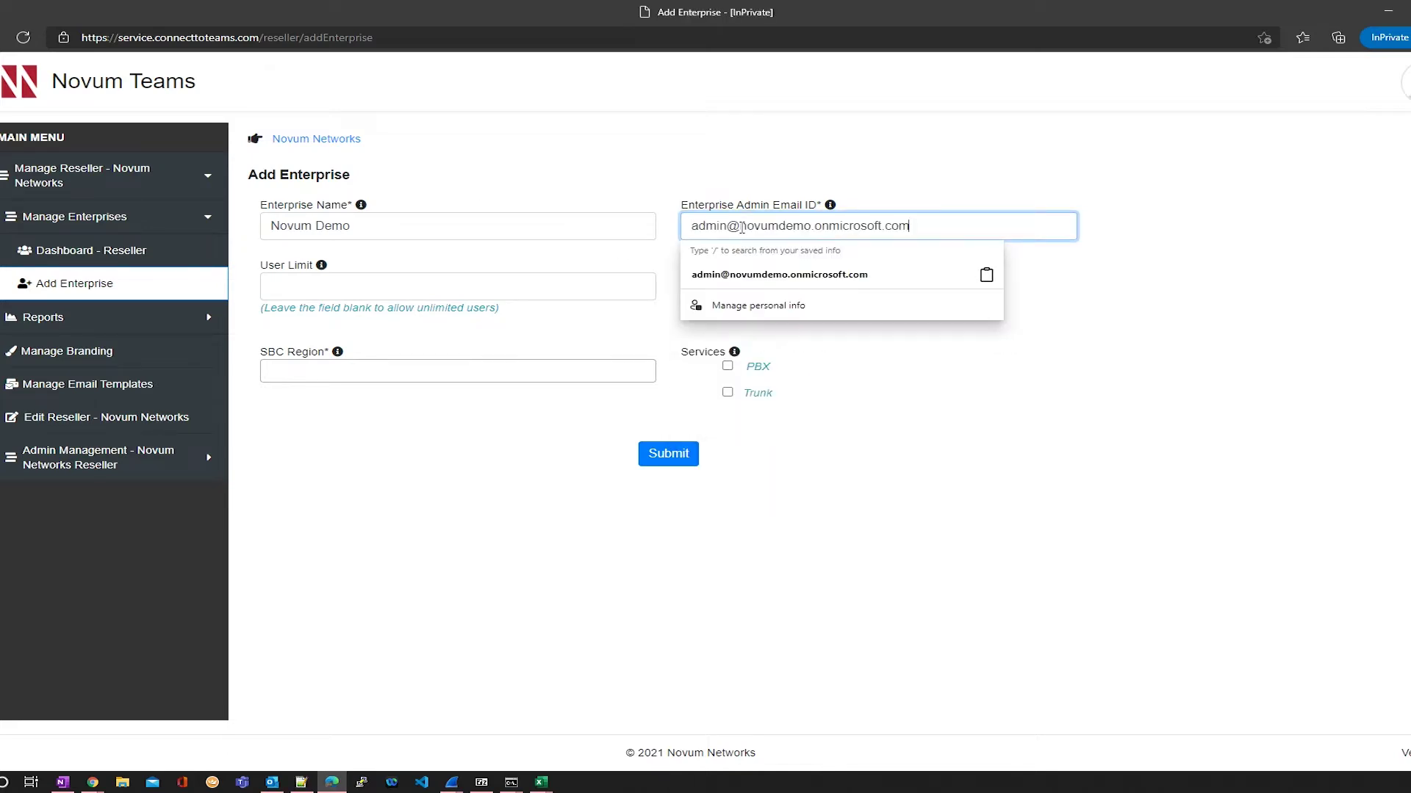
left_click(940, 410)
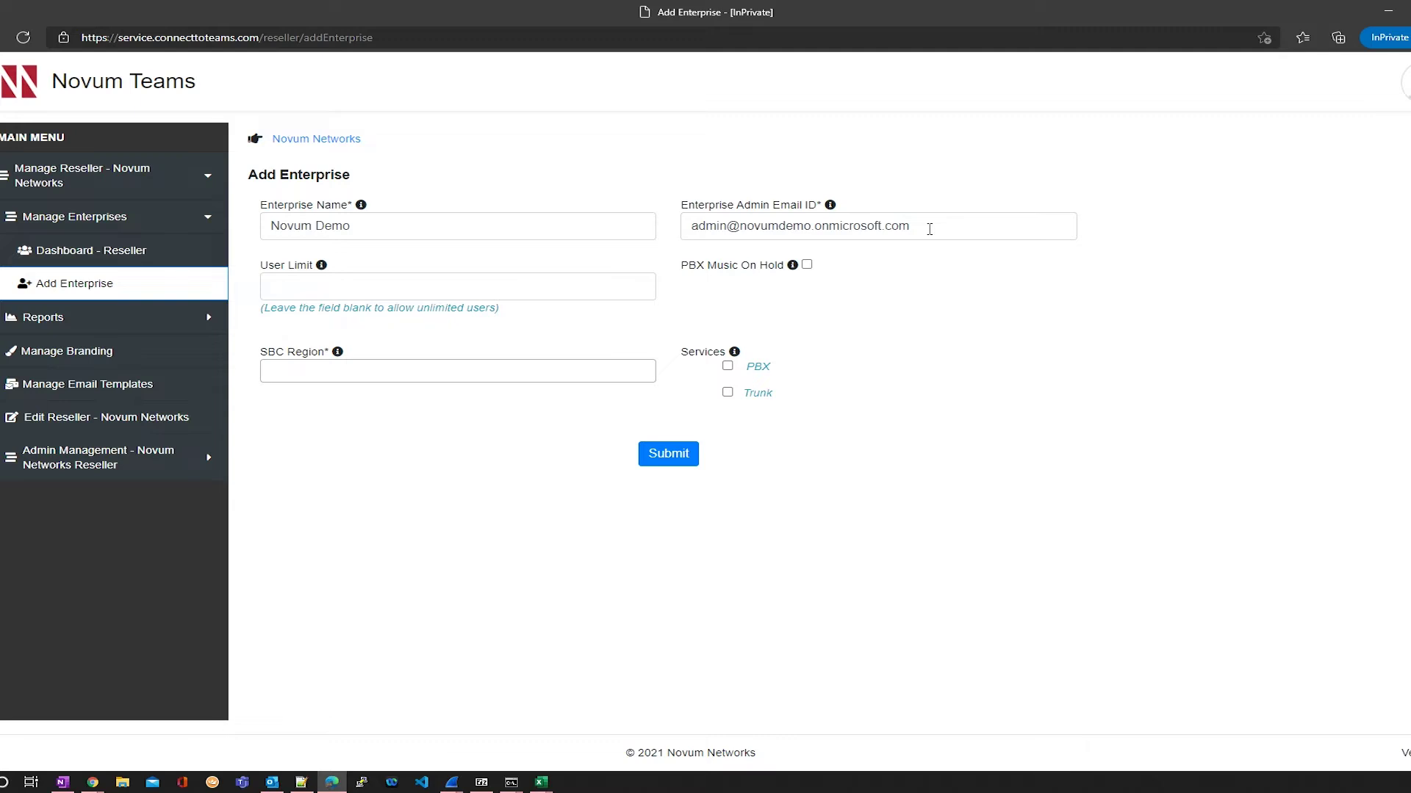
Step: Choose AU East as the SBC region and add the PBX service
left_click(466, 294)
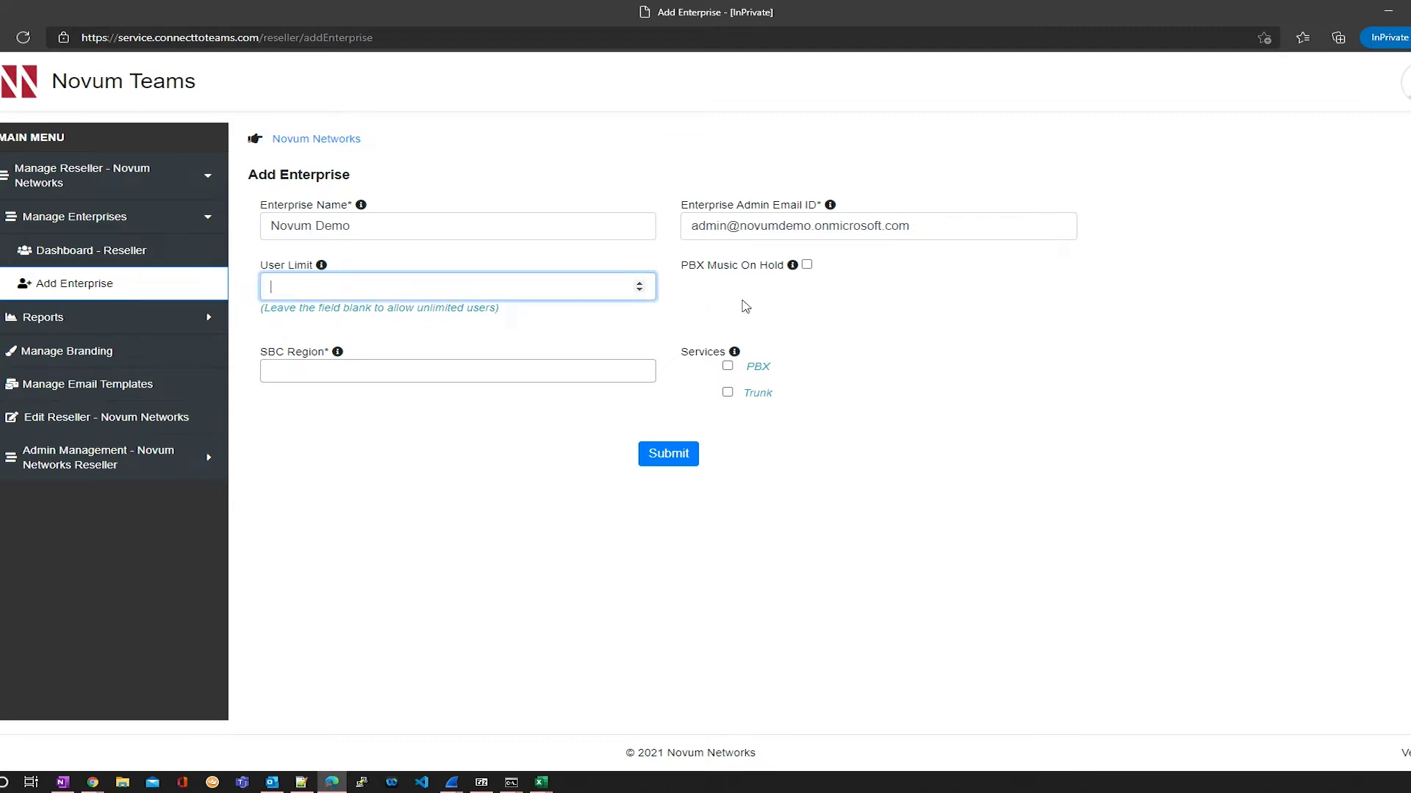
left_click(464, 371)
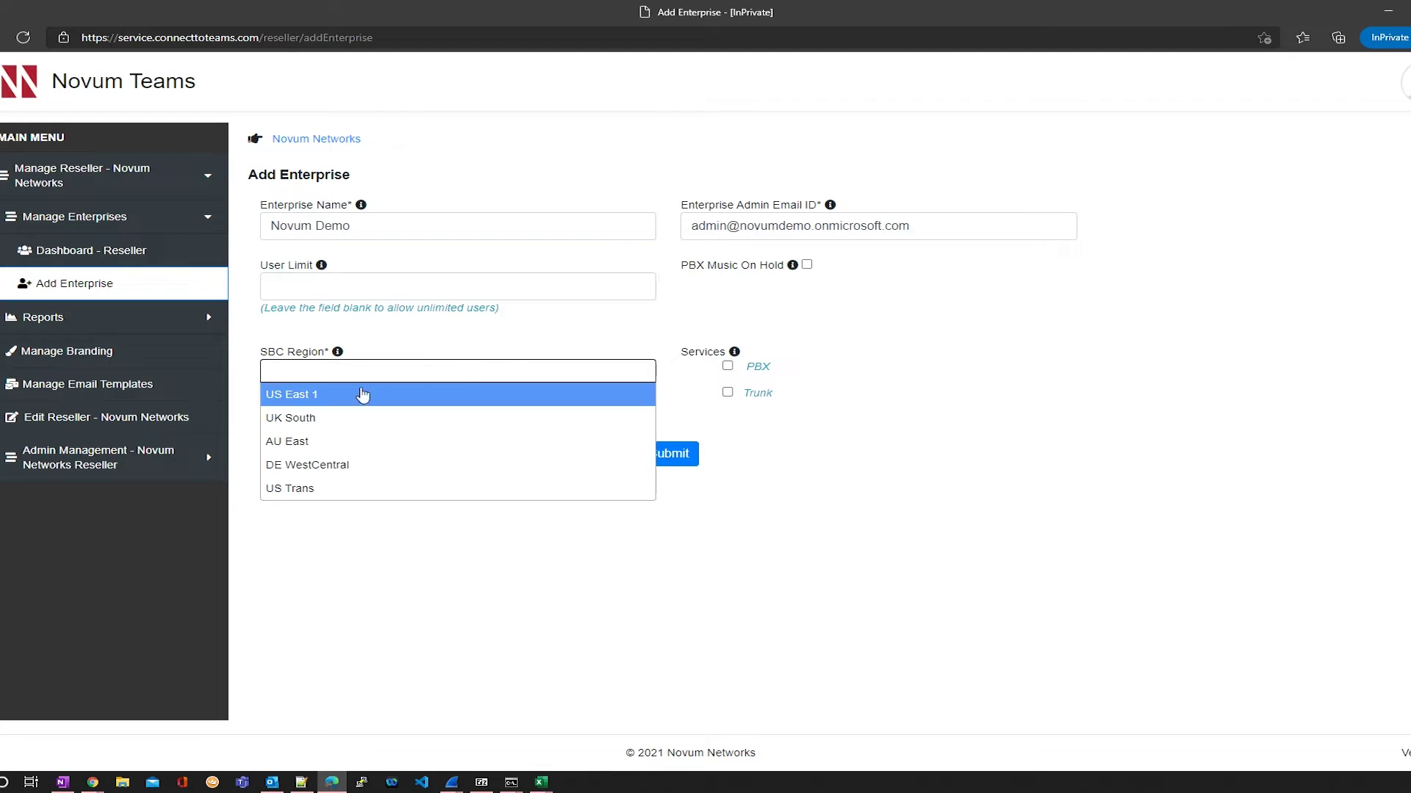
left_click(289, 444)
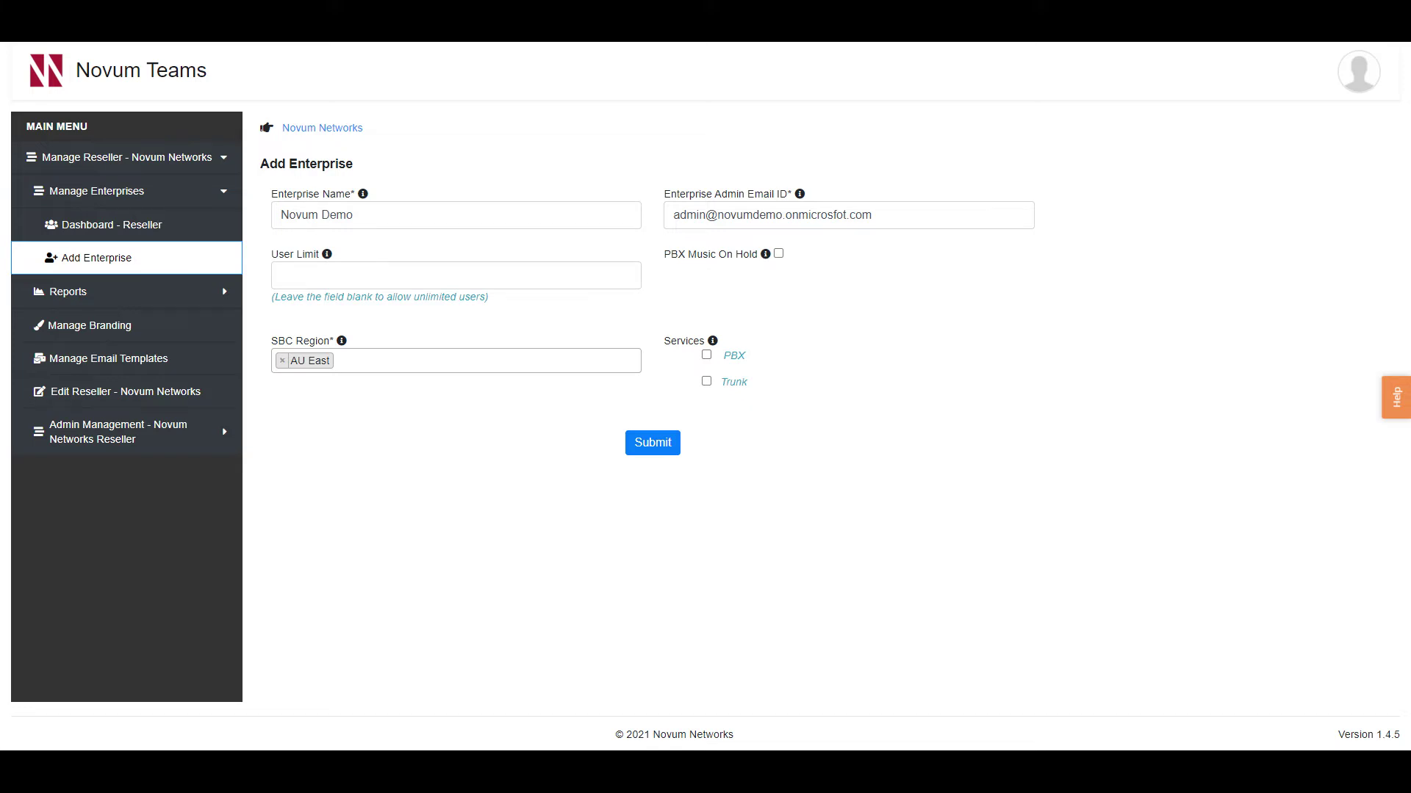
left_click(706, 355)
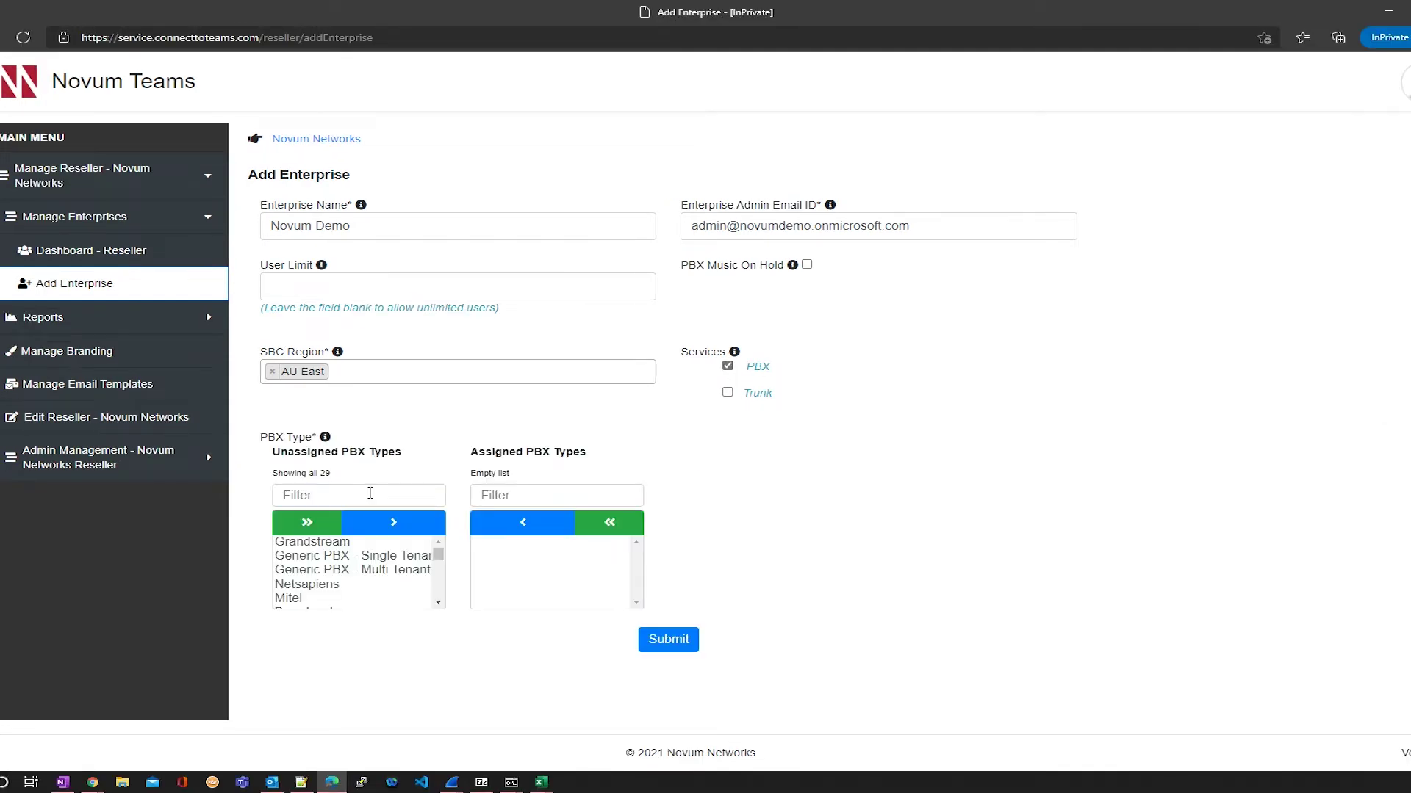
Step: Assign Broadworks as the PBX type, found by filtering 'br', and submit the enterprise
left_click(370, 493)
type("br")
left_click(335, 559)
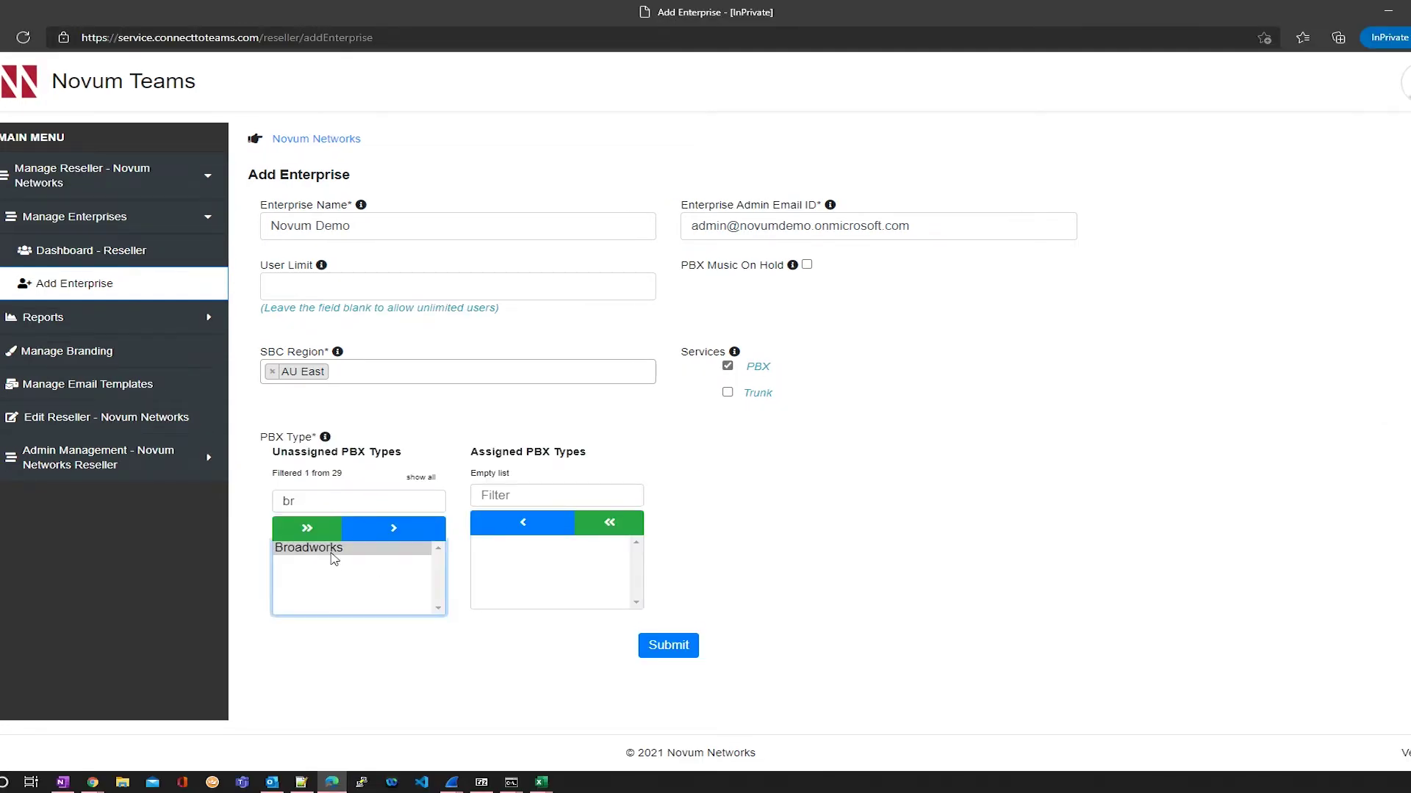
left_click(400, 529)
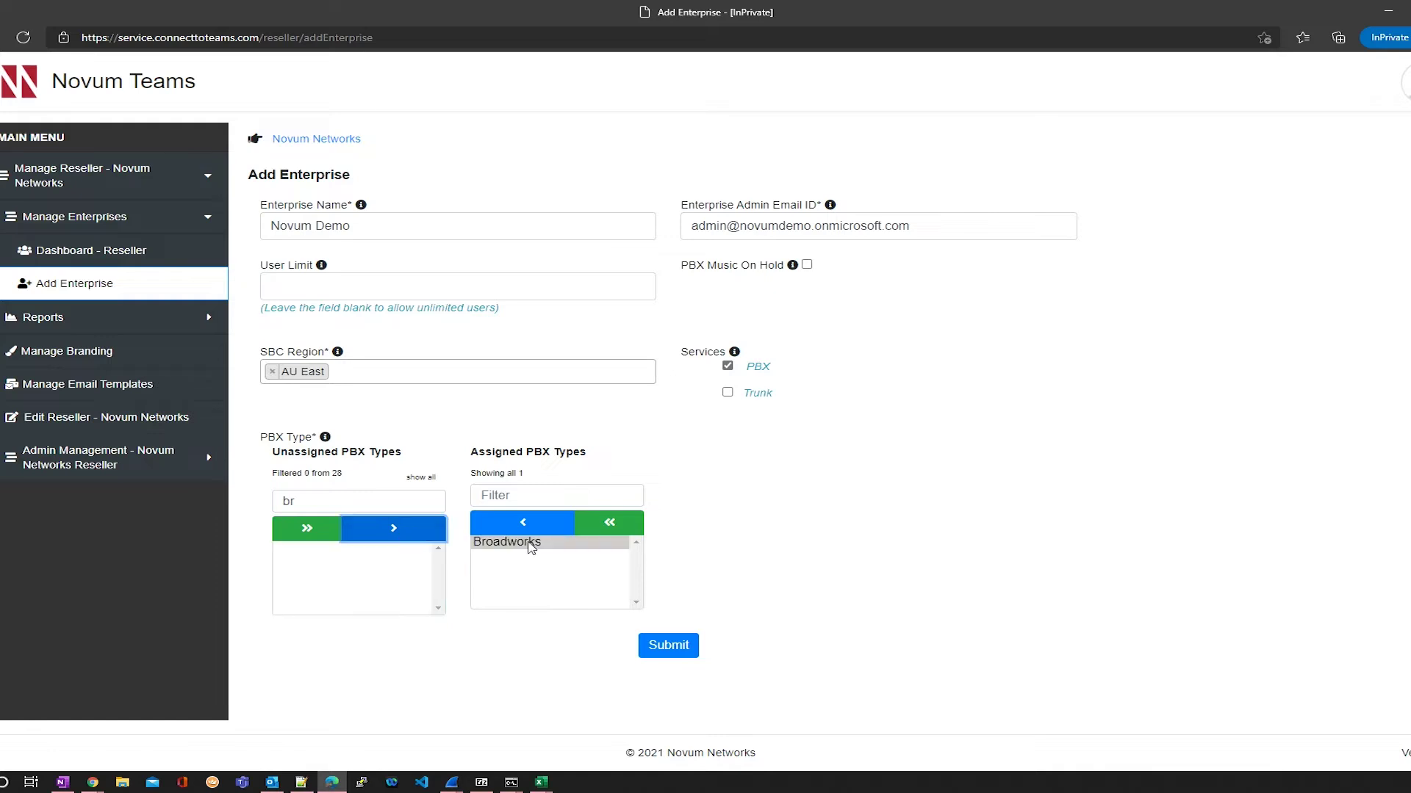
left_click(681, 651)
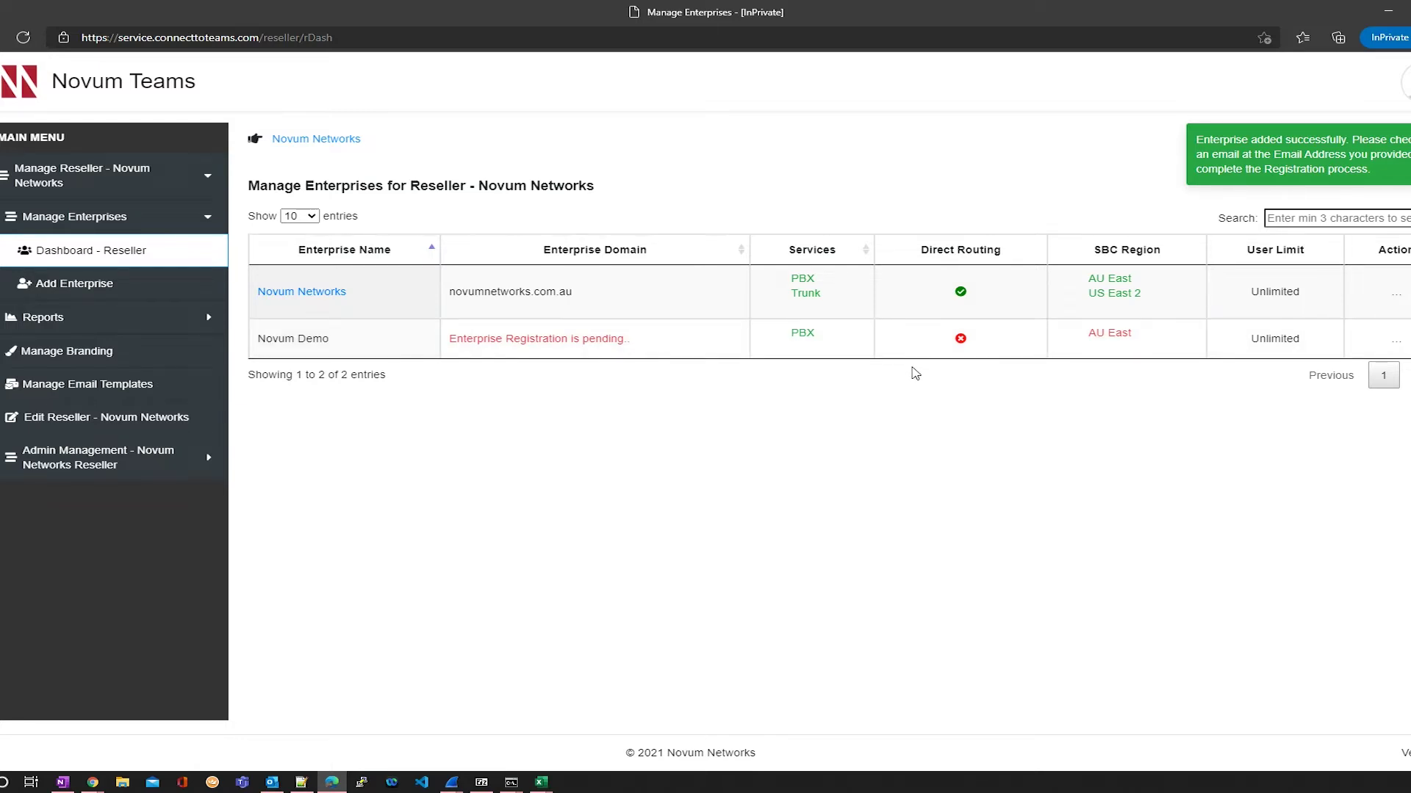
Step: Sign in to Outlook on the web with the admin account in a new private tab
key("ctrl+t")
type("outlook")
key("Return")
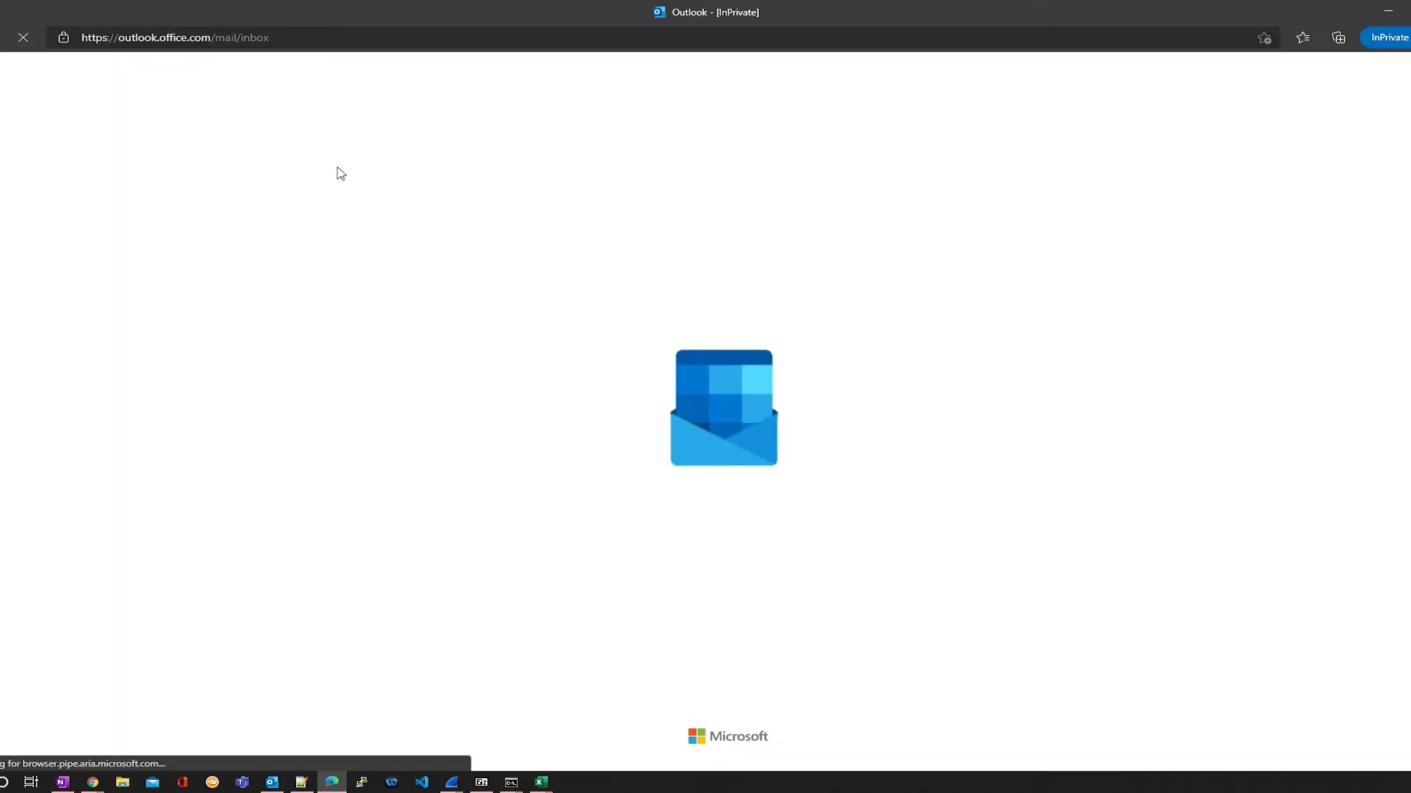
left_click(658, 425)
left_click(720, 476)
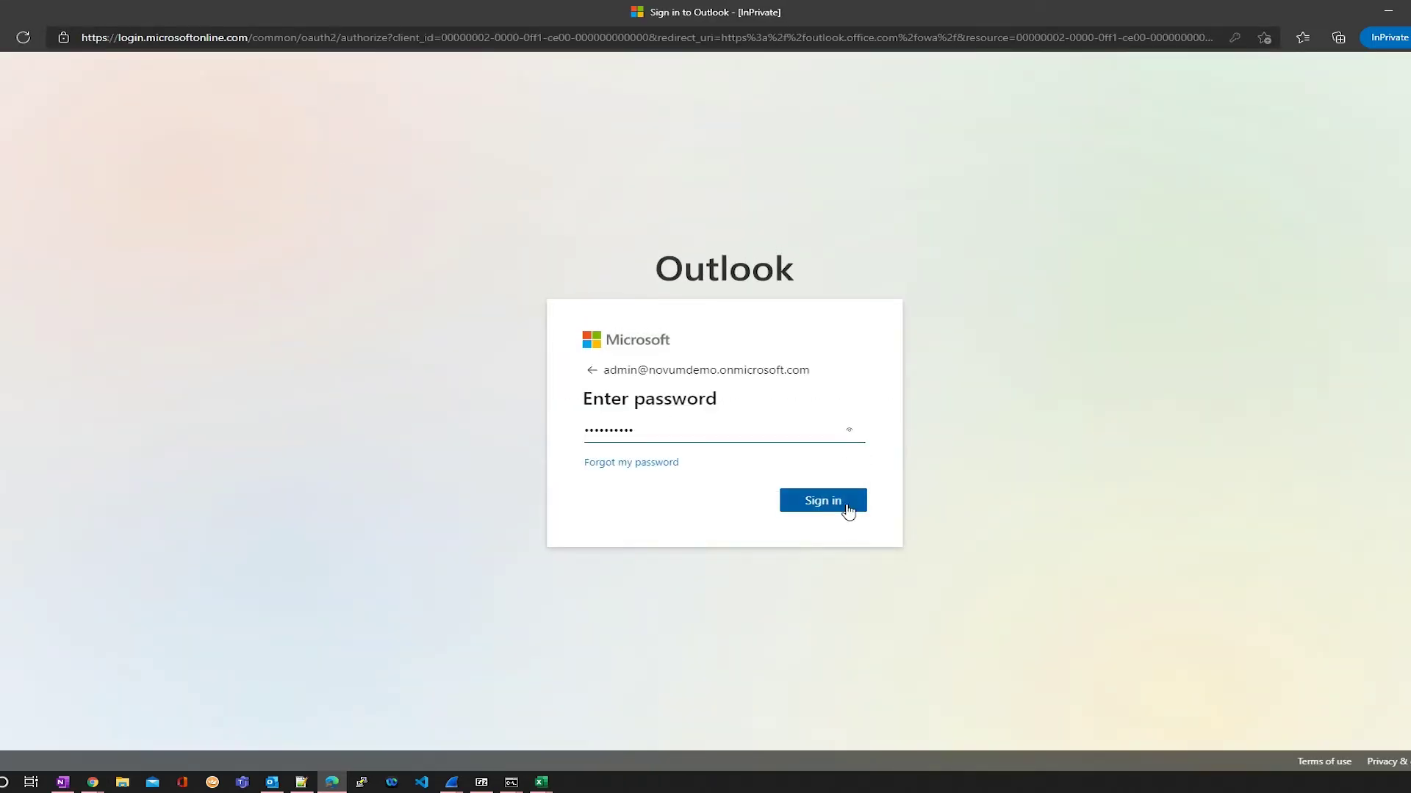
left_click(849, 511)
left_click(842, 509)
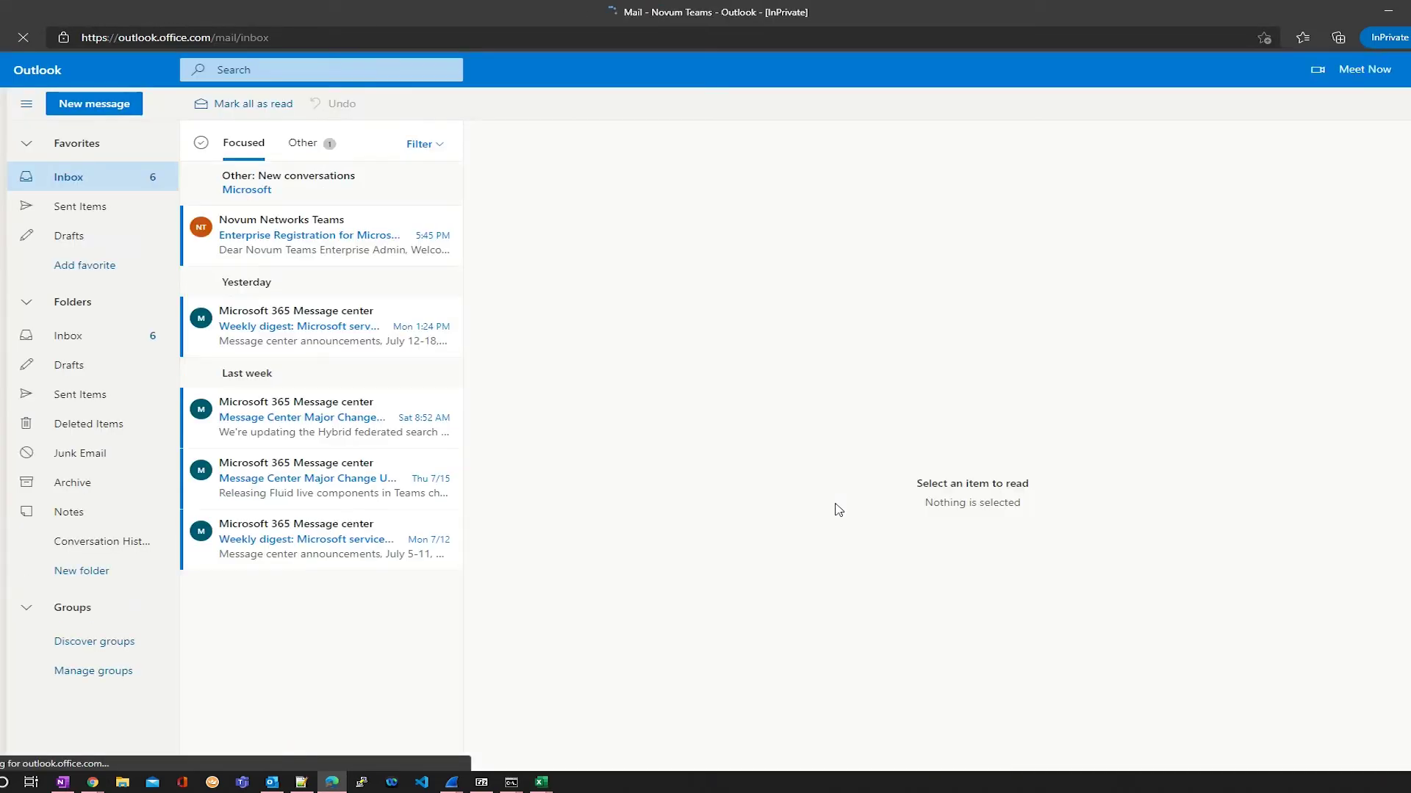
Step: Open the Enterprise Registration email, note its invitation code, and follow the Complete link
left_click(285, 244)
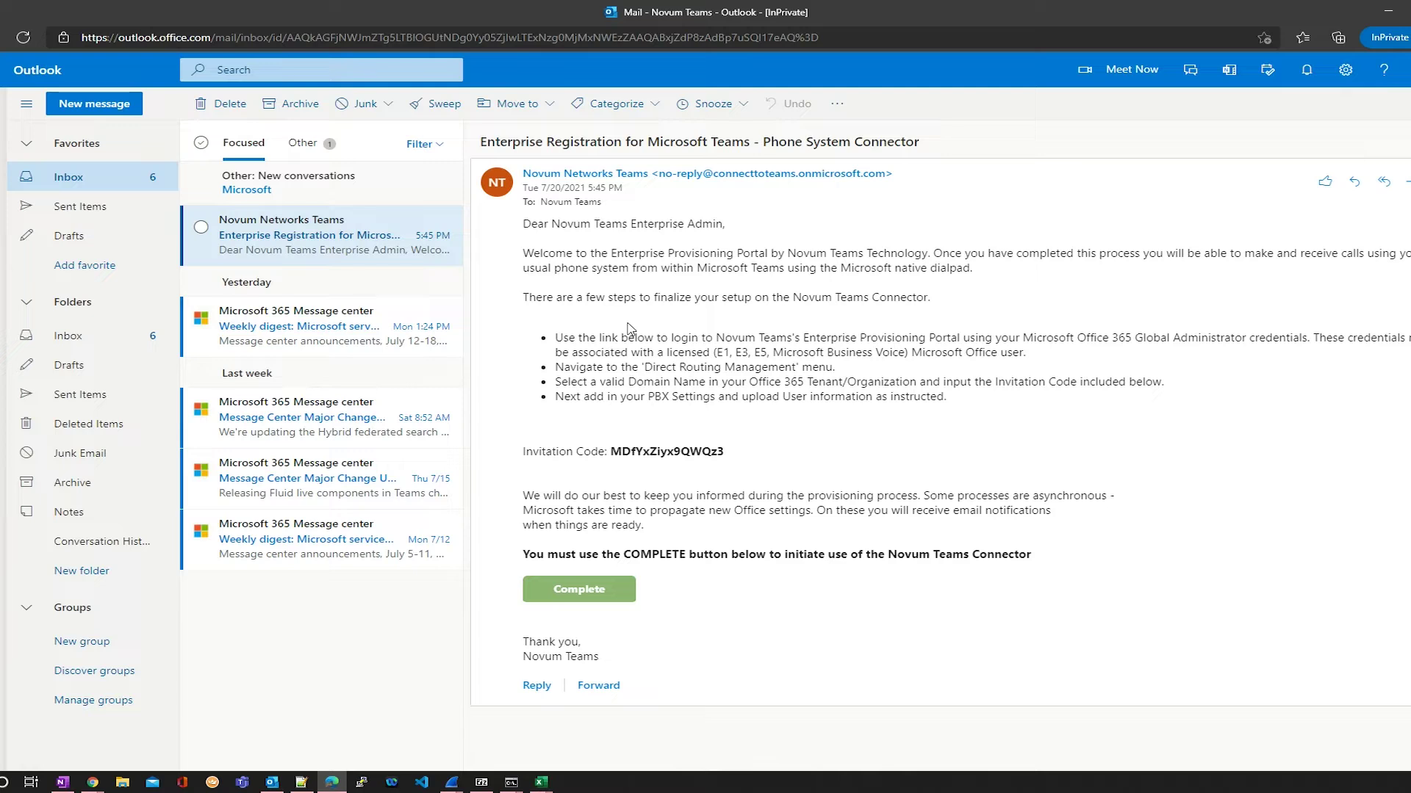
left_click_drag(734, 456, 616, 454)
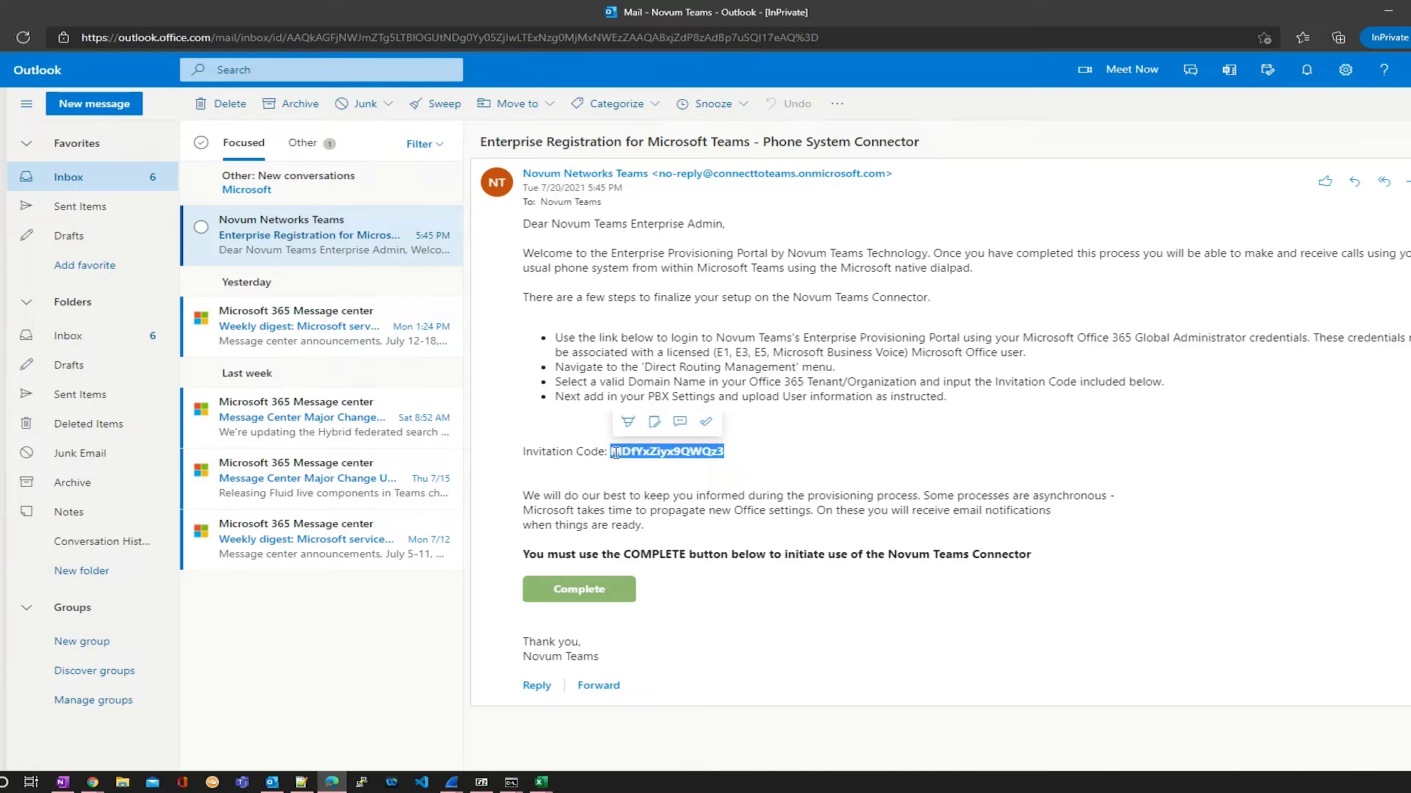
left_click(688, 590)
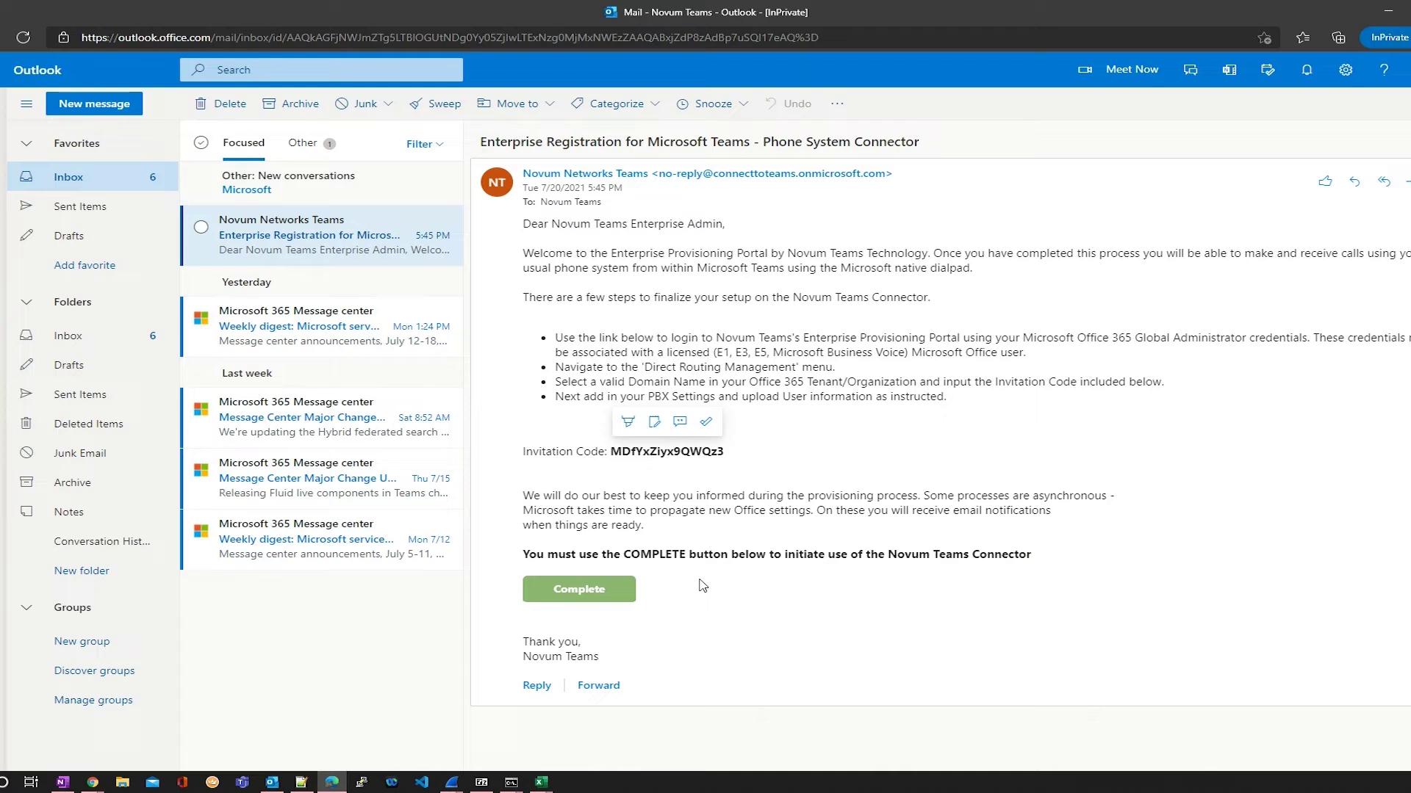
left_click(592, 592)
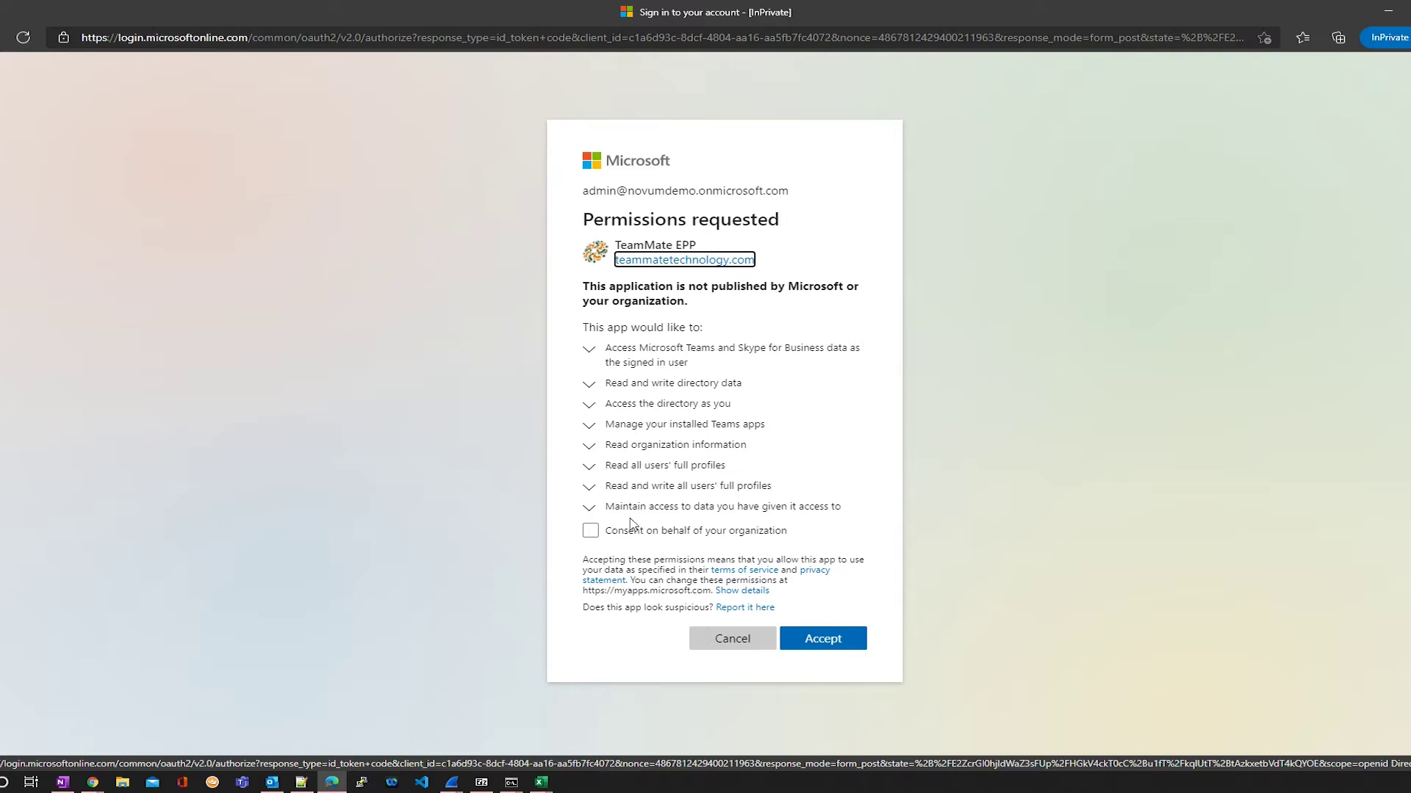
Step: Consent for the whole organization and accept the TeamMate EPP and TeamMate UserSync permissions
left_click(594, 533)
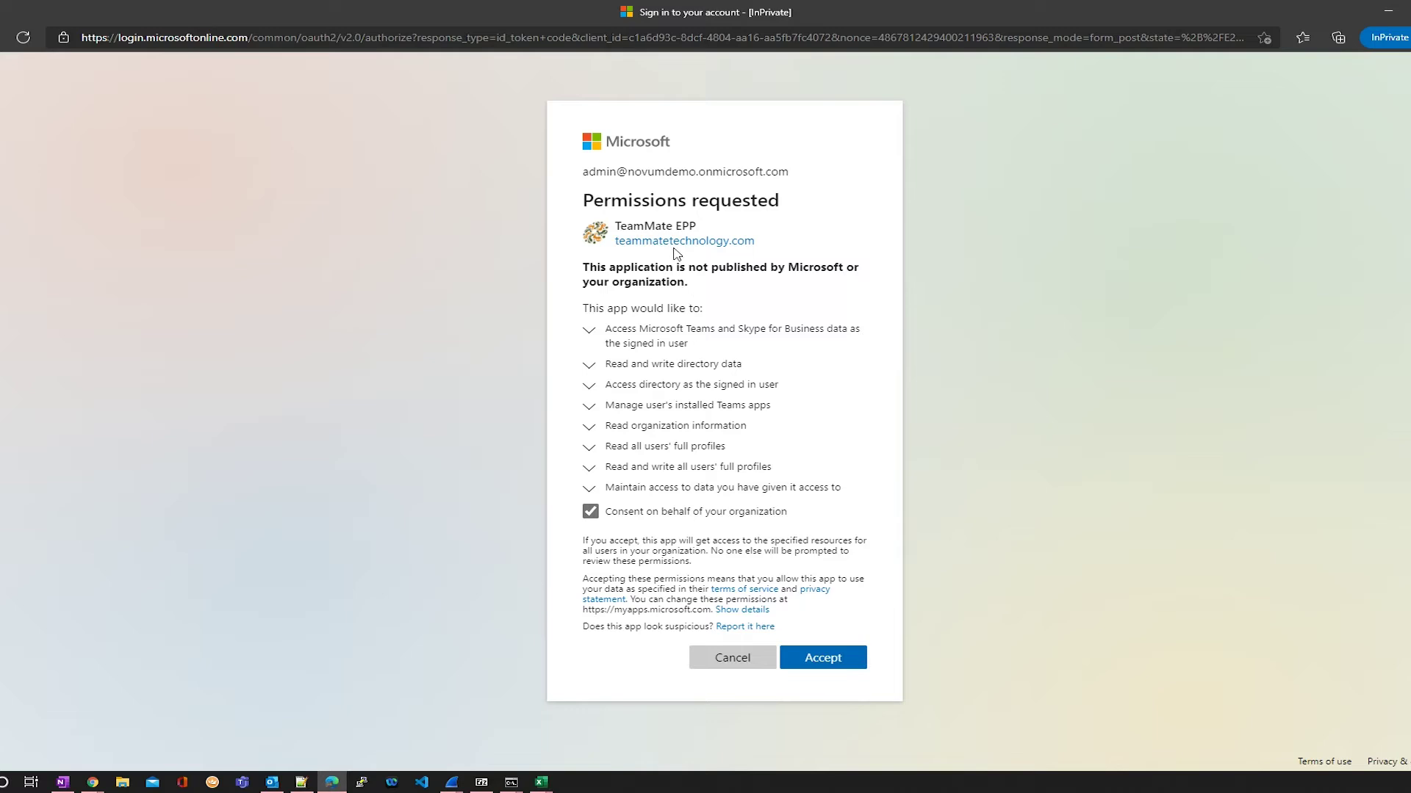
left_click(822, 665)
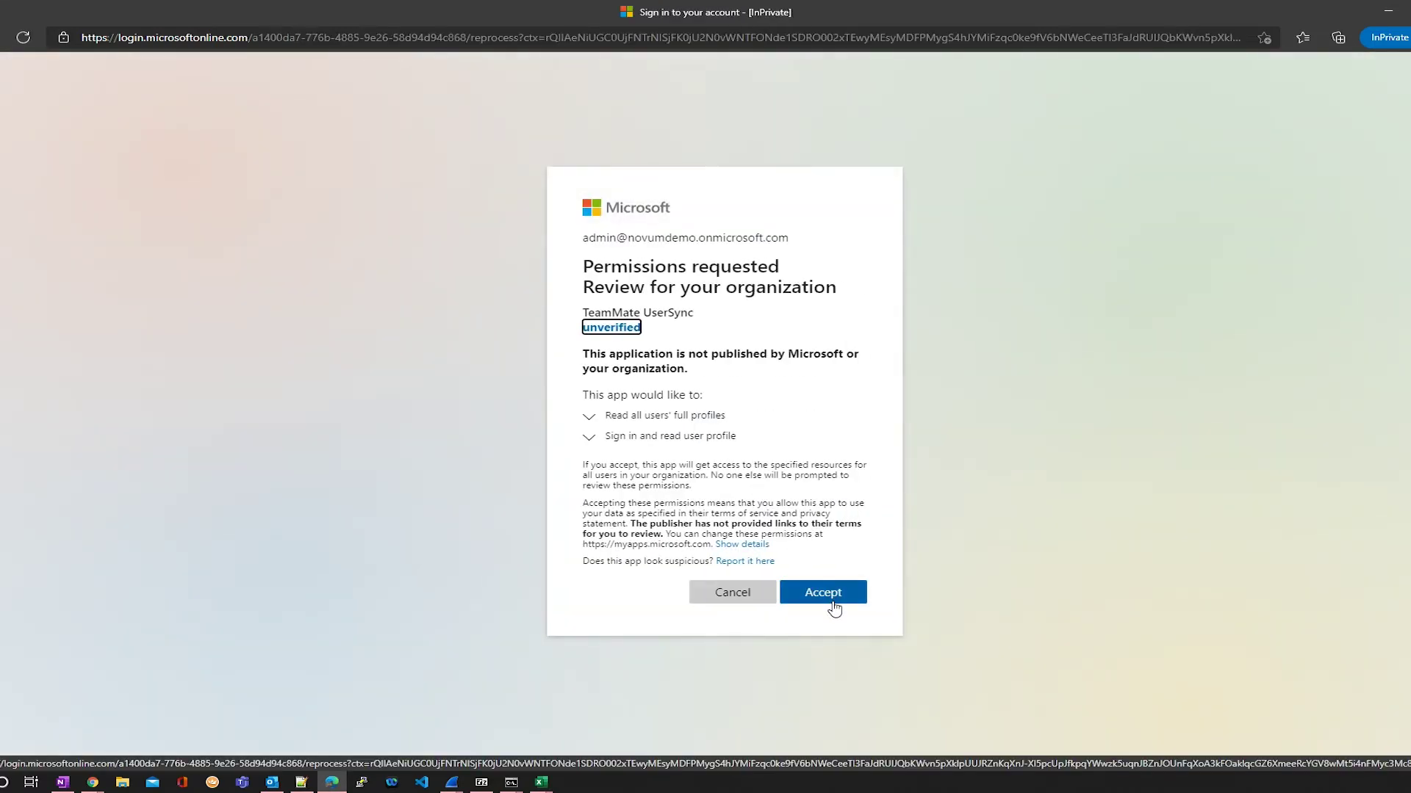
left_click(833, 606)
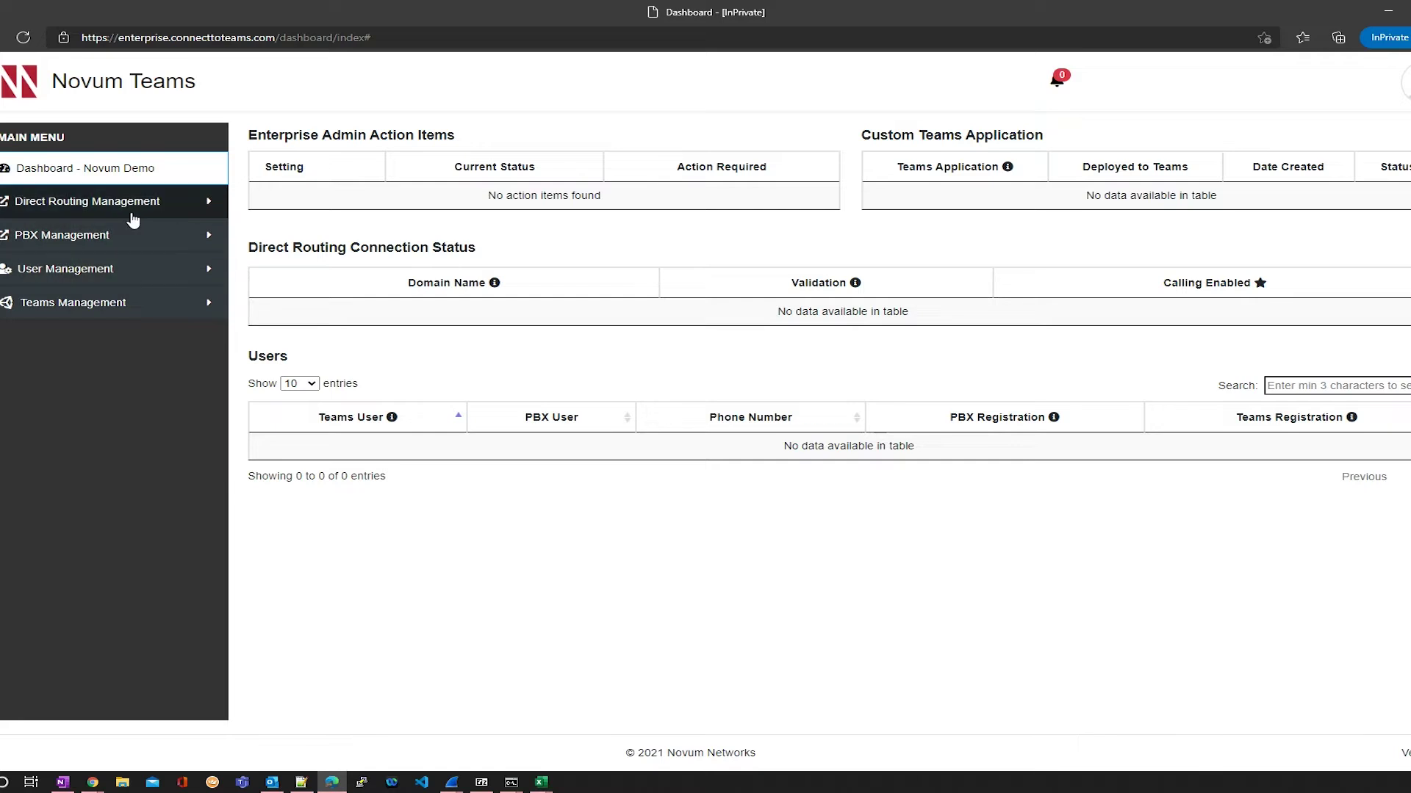
Step: Open Direct Routing under Direct Routing Management and choose AU East as the available gateway
left_click(127, 210)
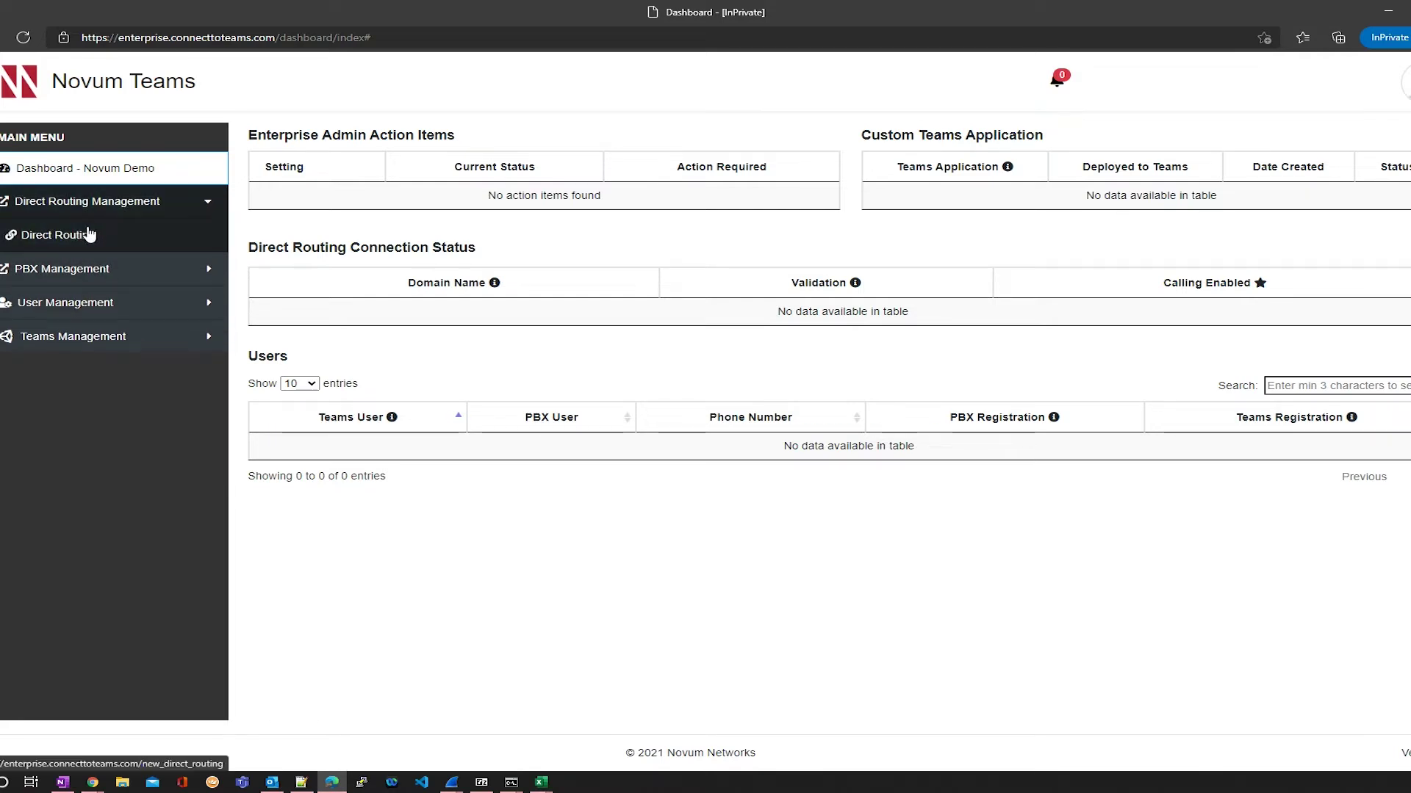
left_click(89, 234)
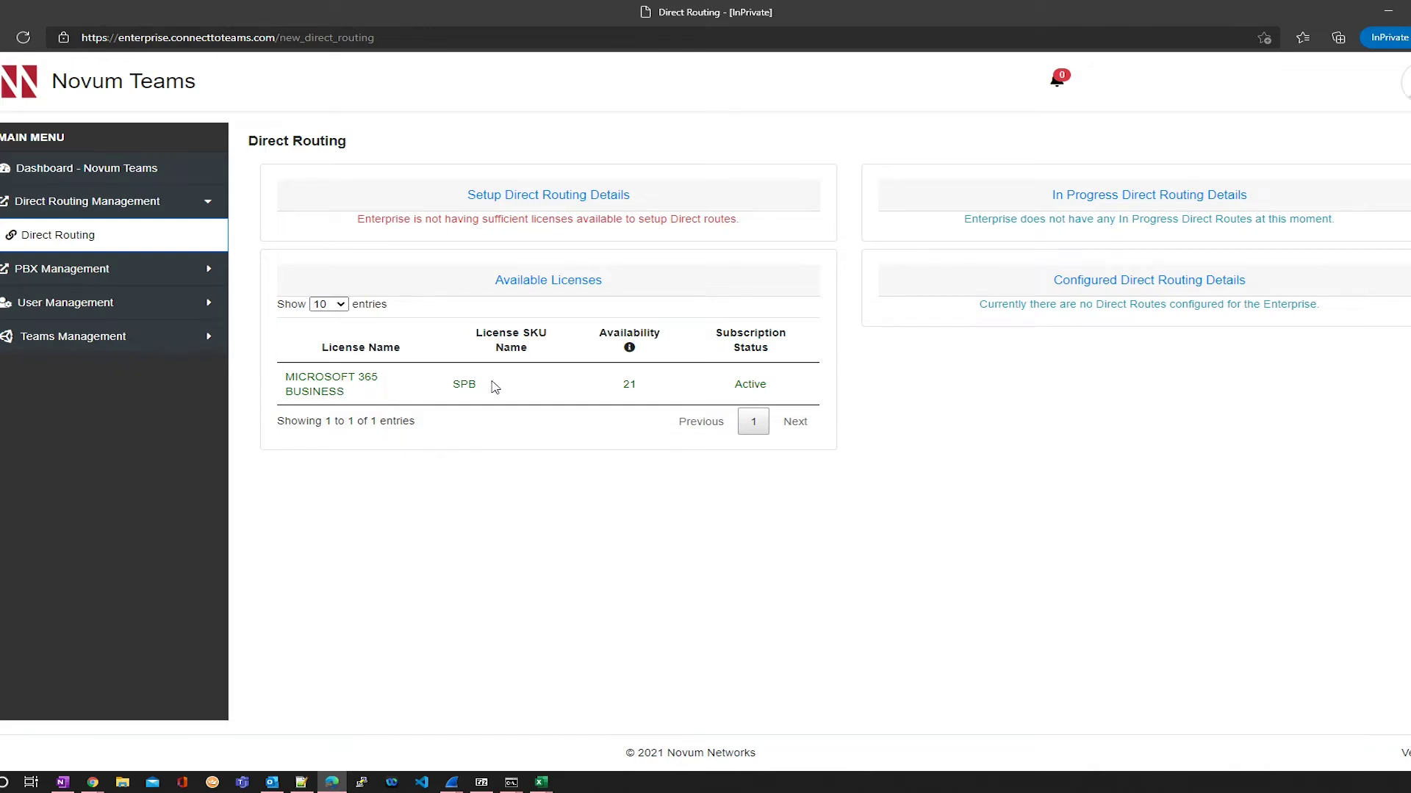
key("F5")
left_click(1234, 37)
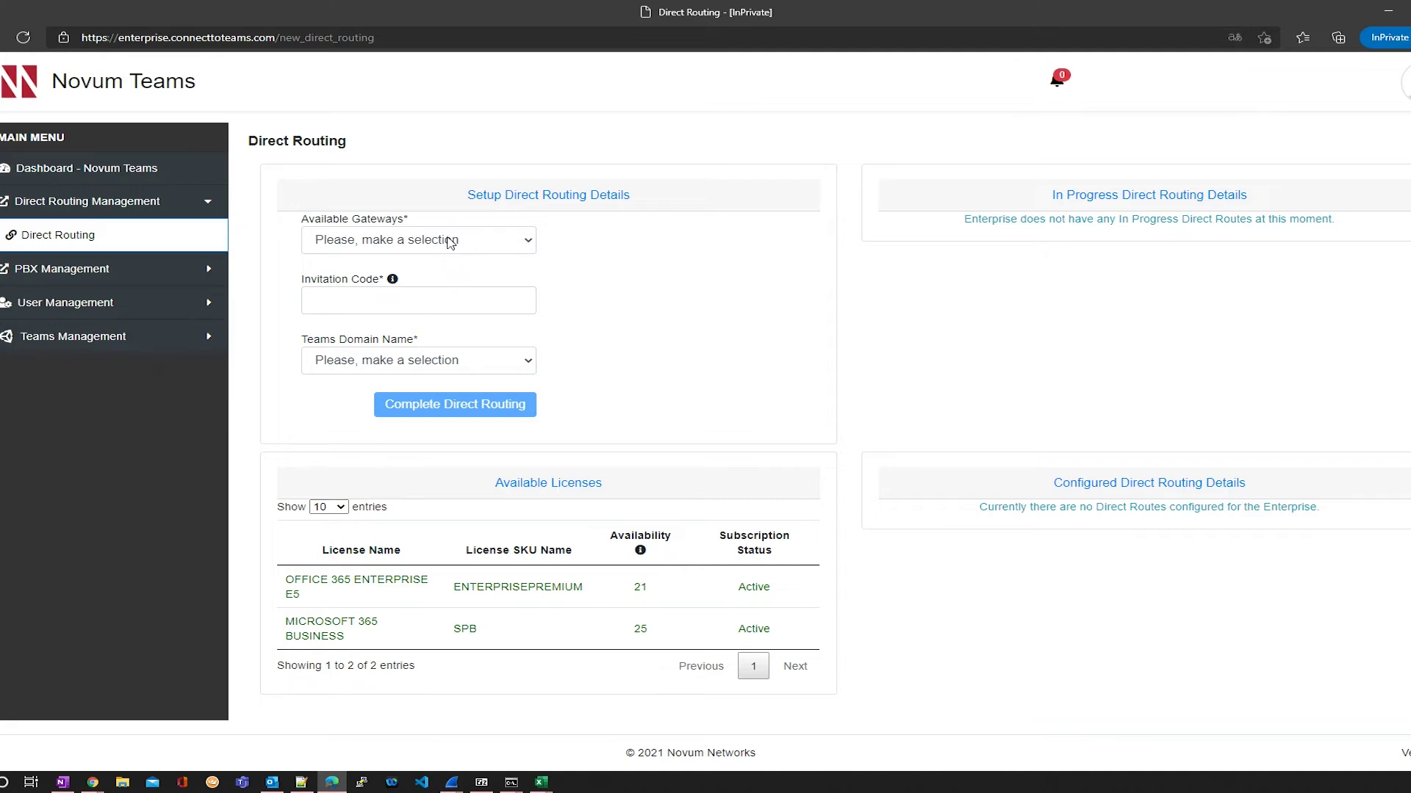
left_click(450, 241)
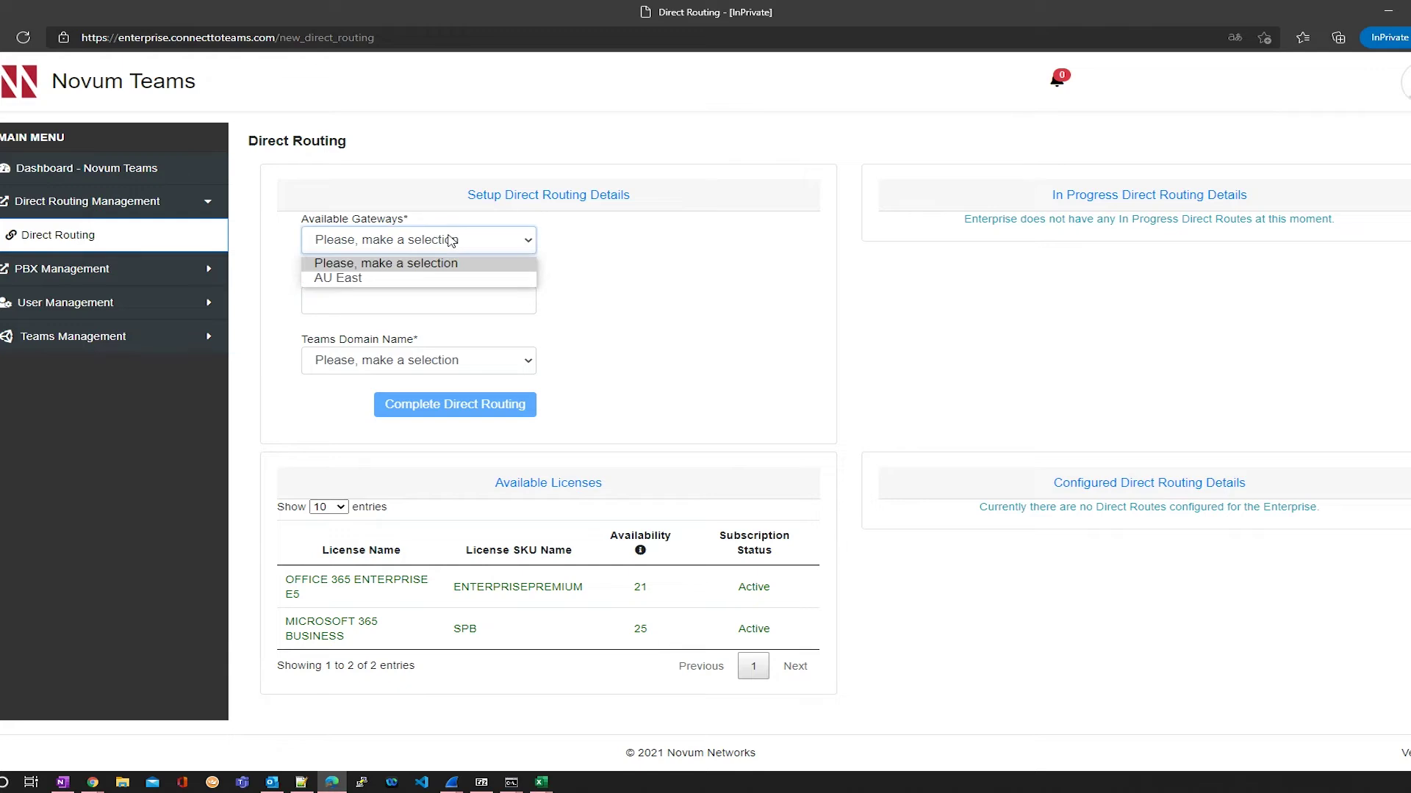
left_click(450, 241)
left_click(451, 241)
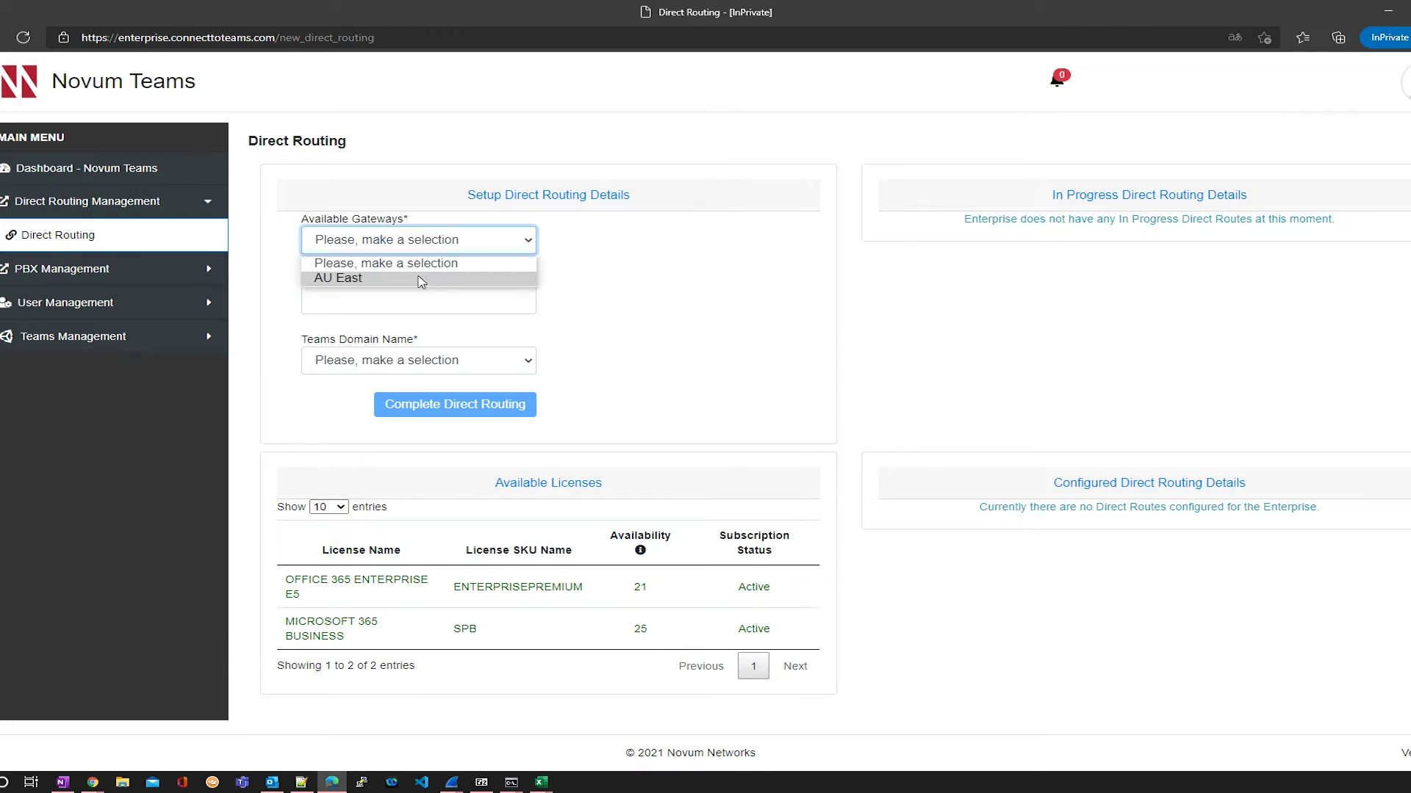
left_click(421, 280)
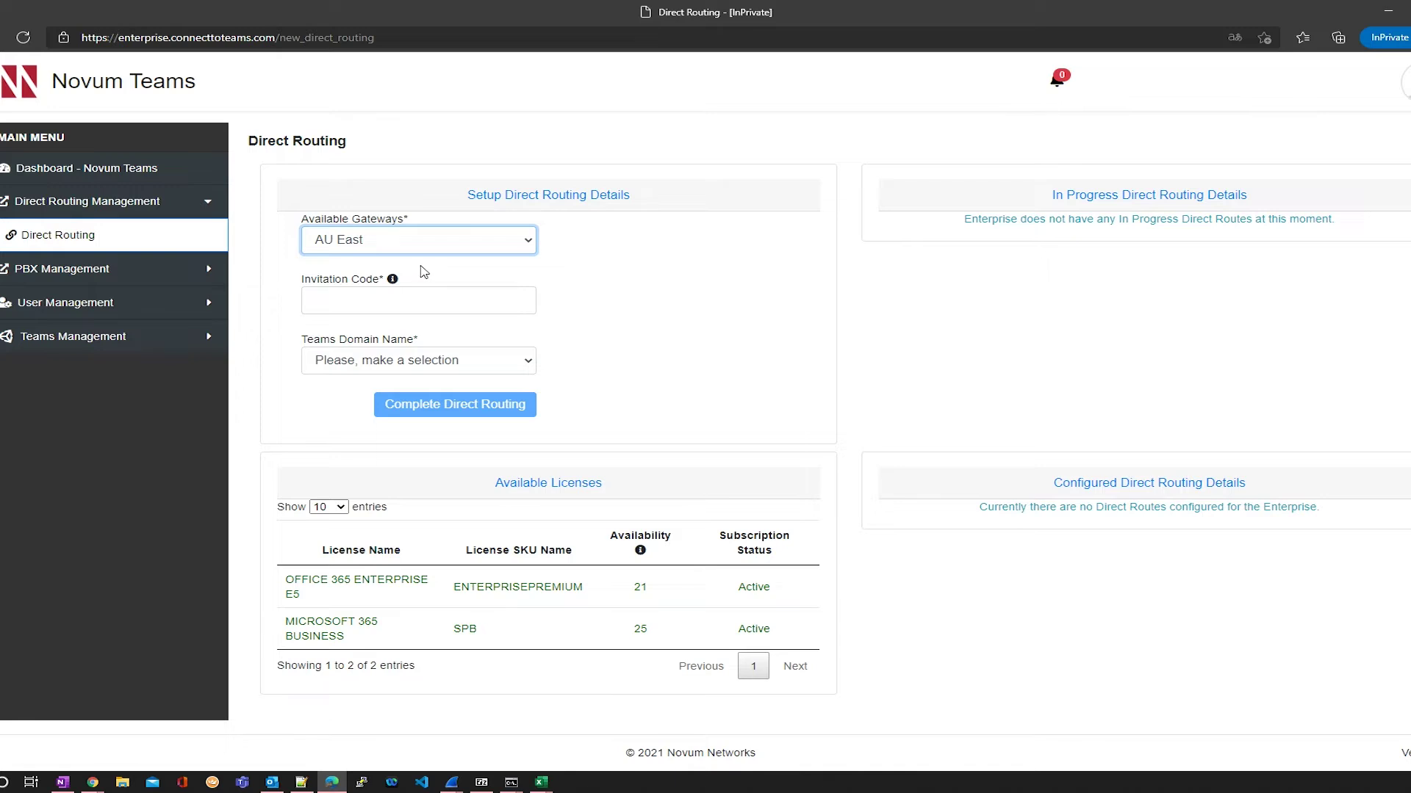
Step: Copy the emailed invitation code, select novumdemo.onmicrosoft.com as the Teams domain, and complete Direct Routing
double_click(667, 451)
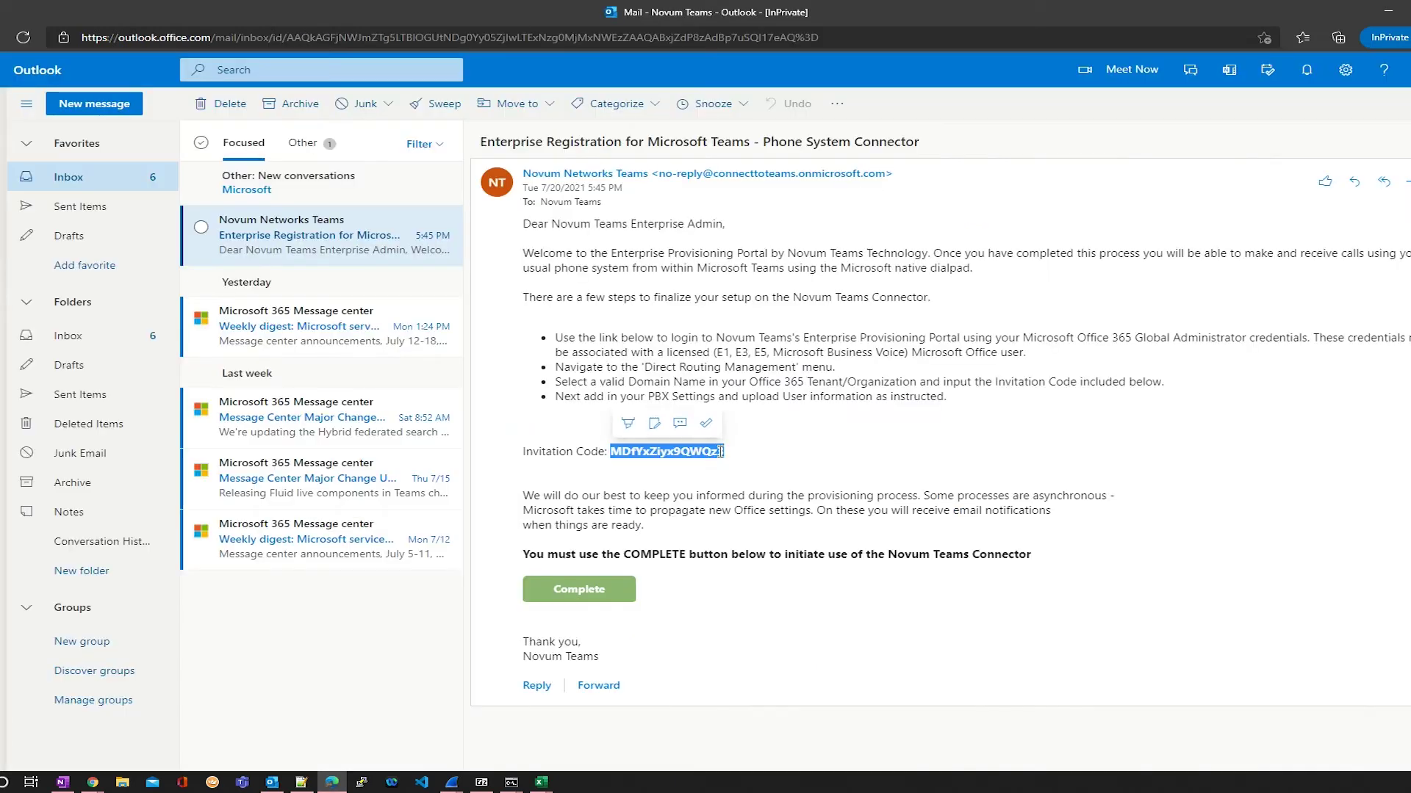
right_click(722, 452)
left_click(757, 469)
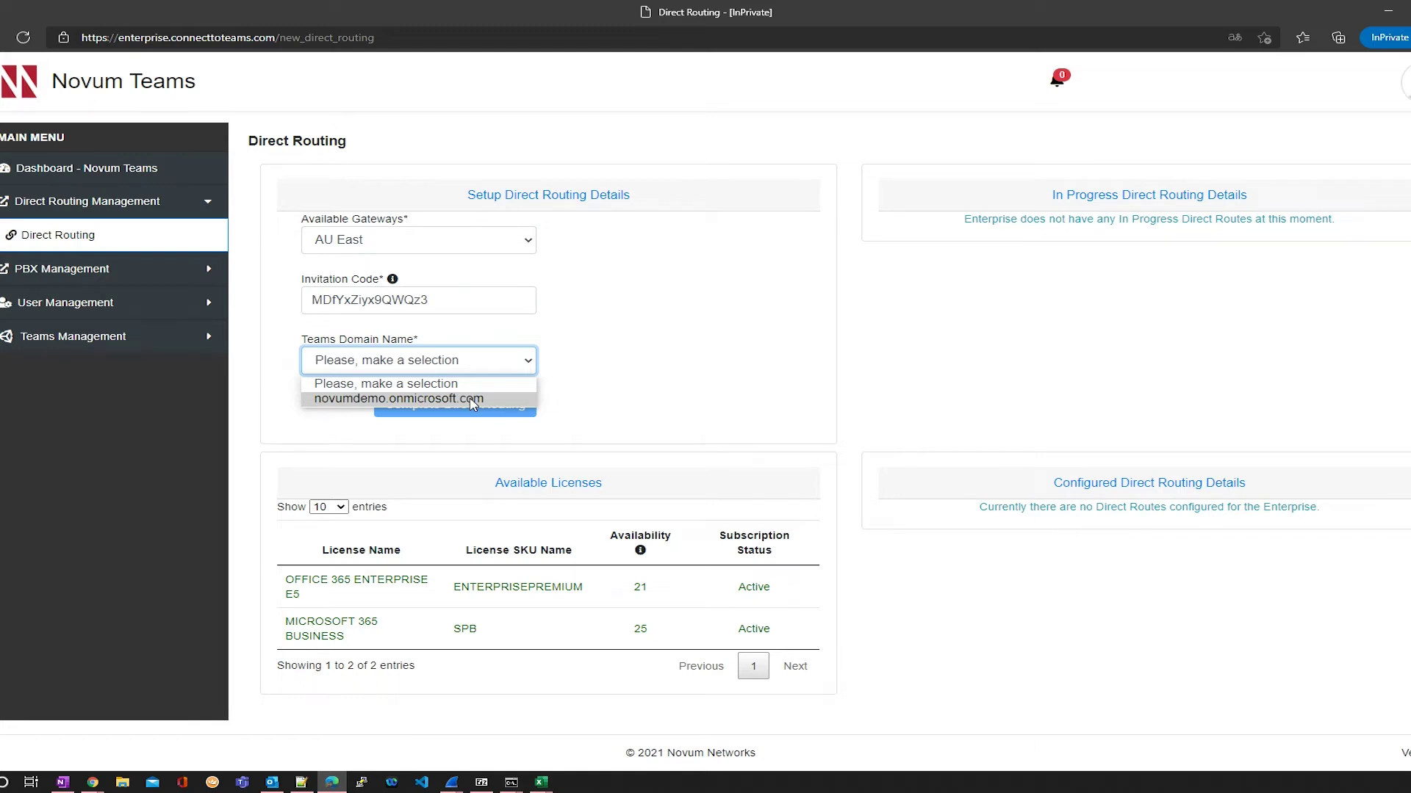
left_click(472, 401)
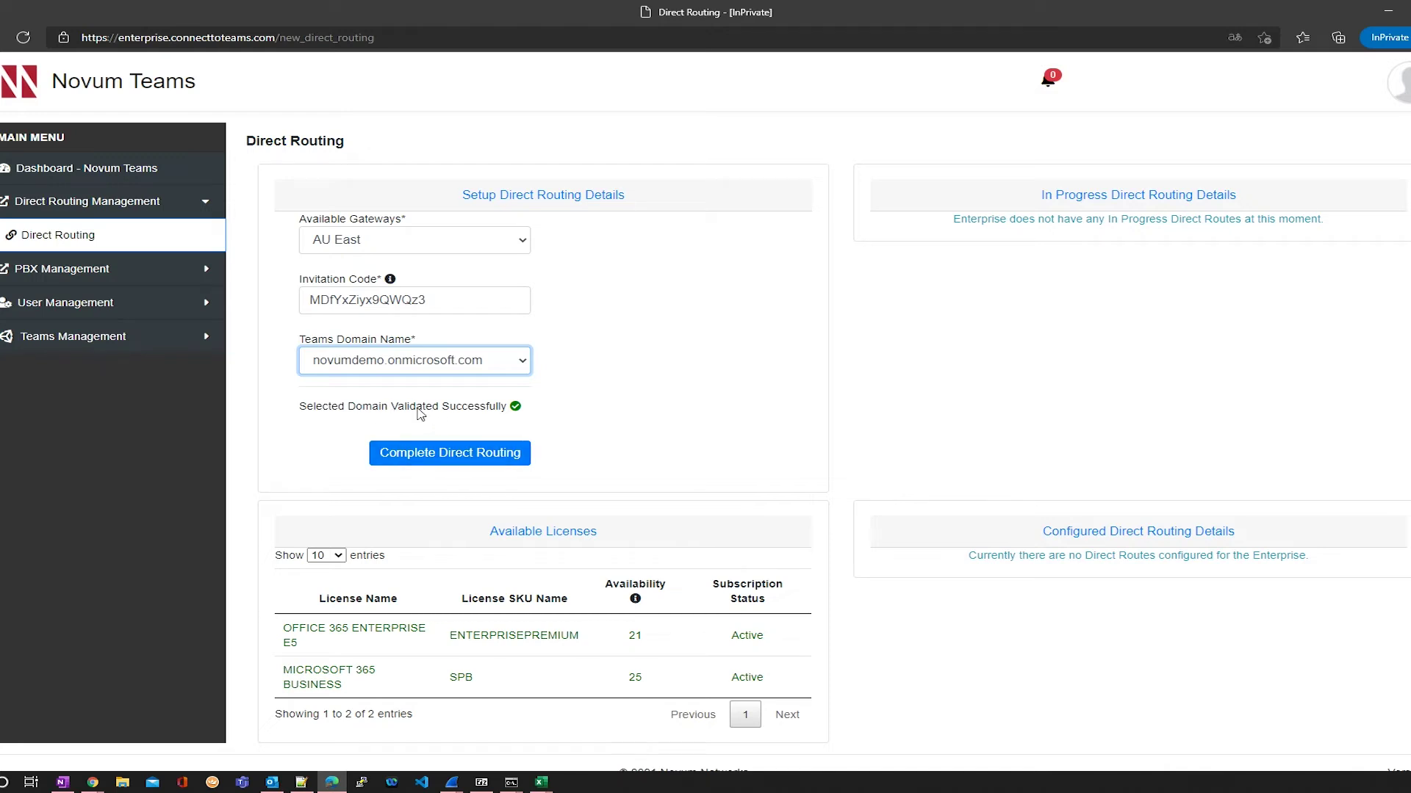
left_click(449, 455)
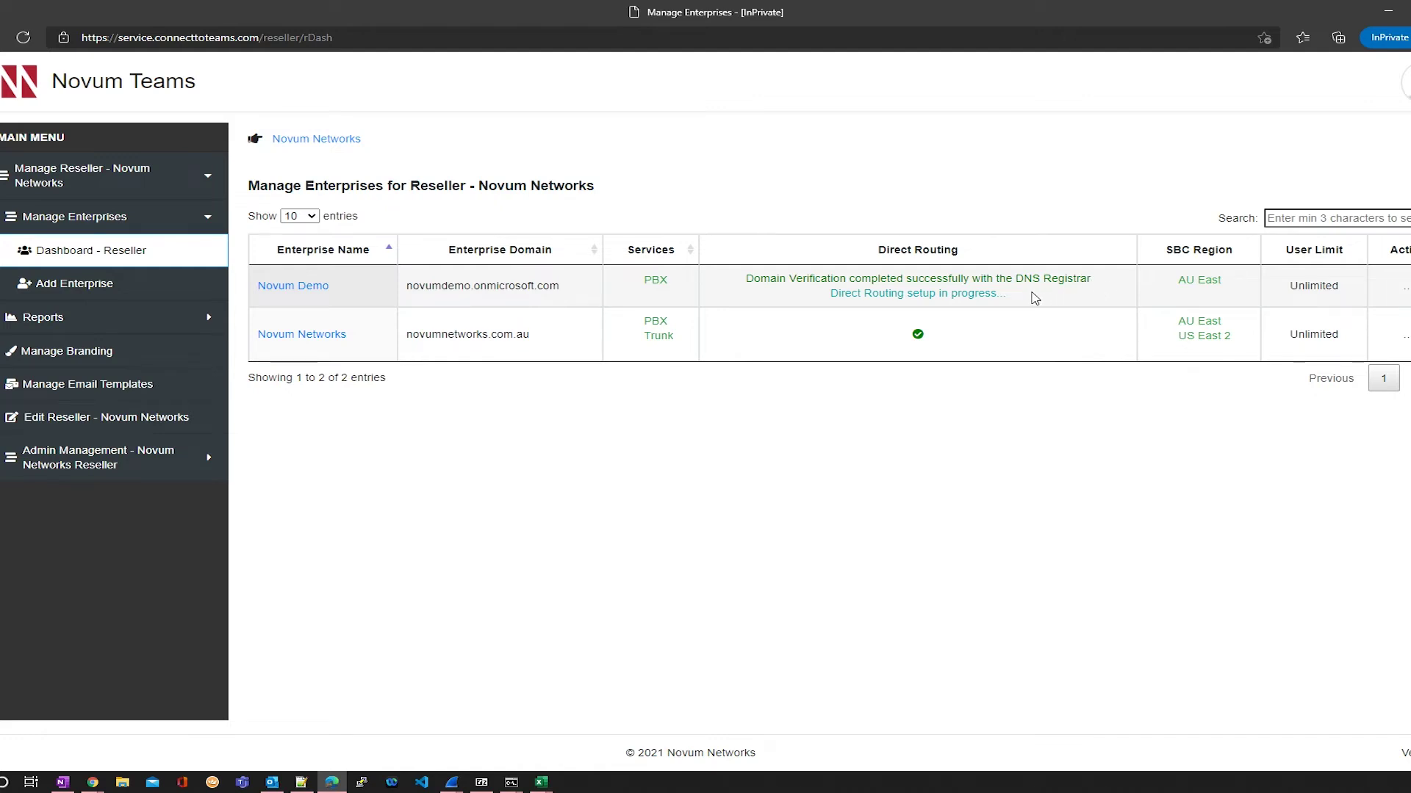
Step: Review Novum Demo's in-progress status and the dashboard's validated Direct Routing connection with calling enabled
left_click_drag(1012, 297, 848, 294)
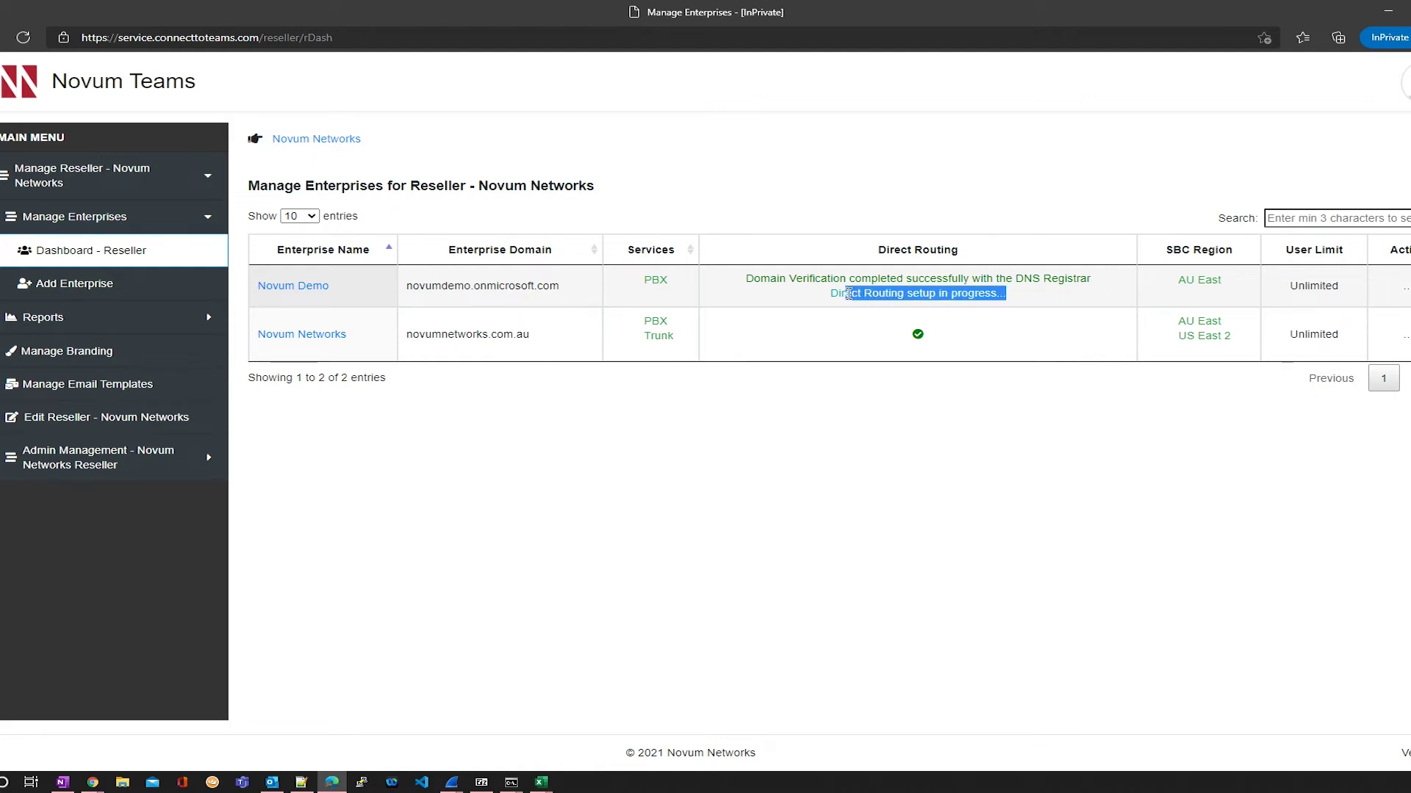
left_click(817, 399)
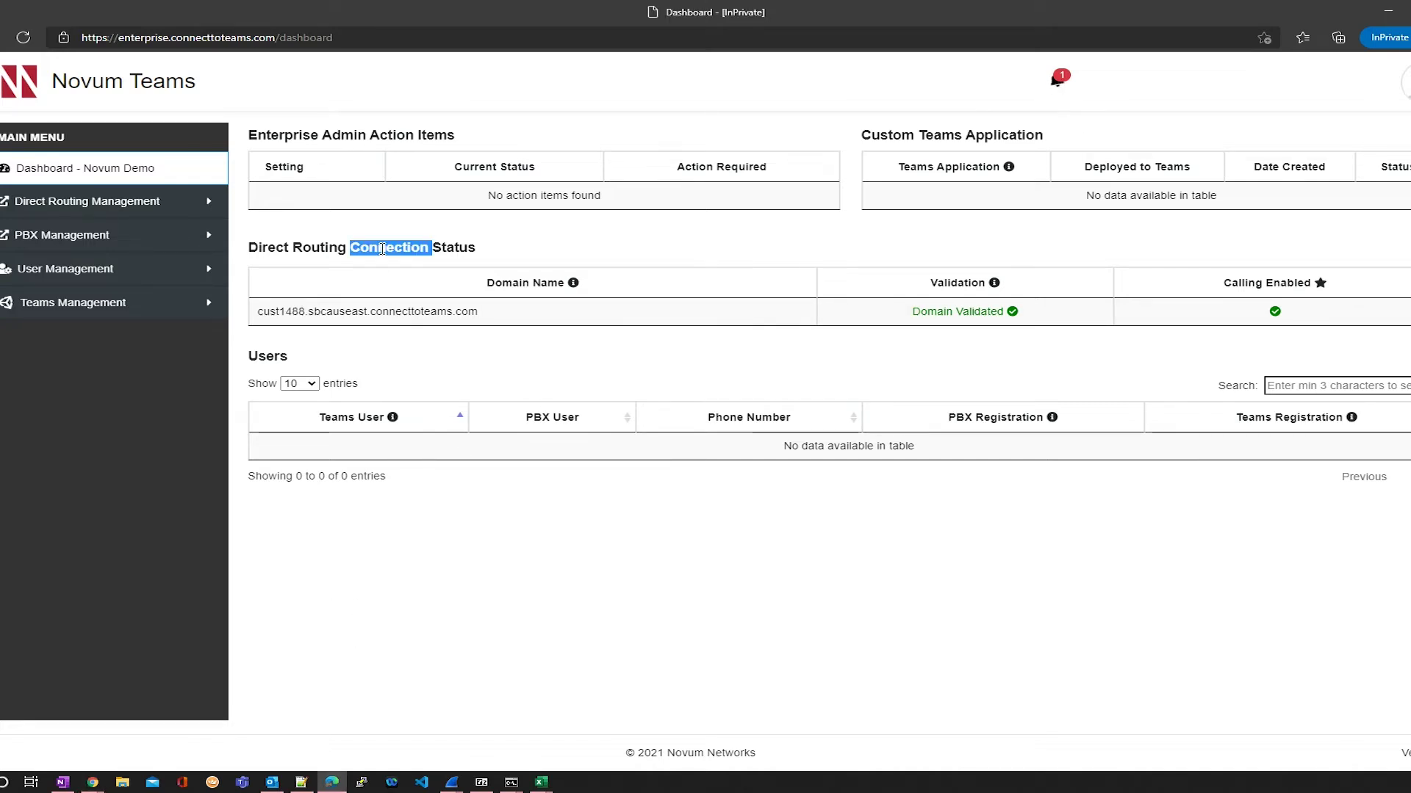
triple_click(382, 248)
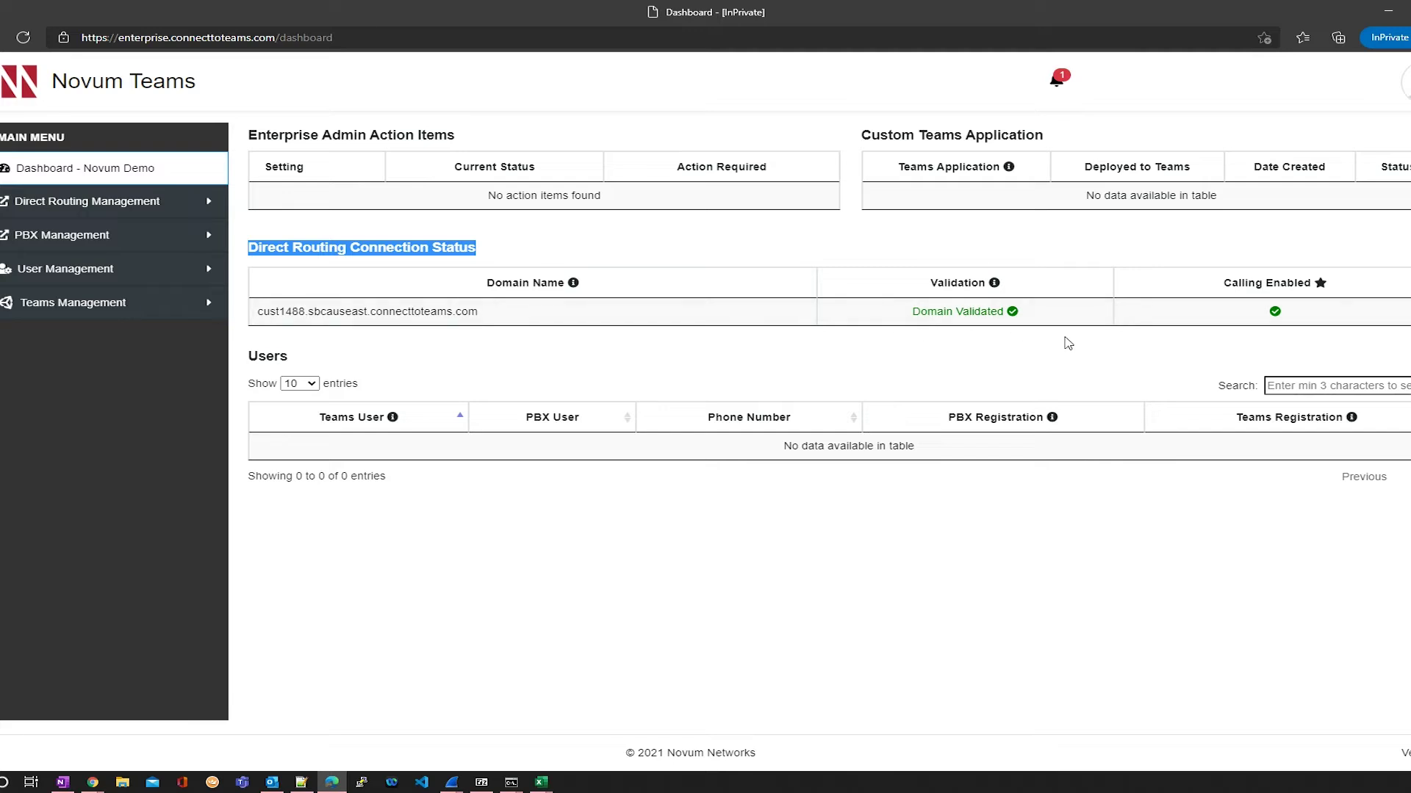
left_click_drag(262, 312, 473, 312)
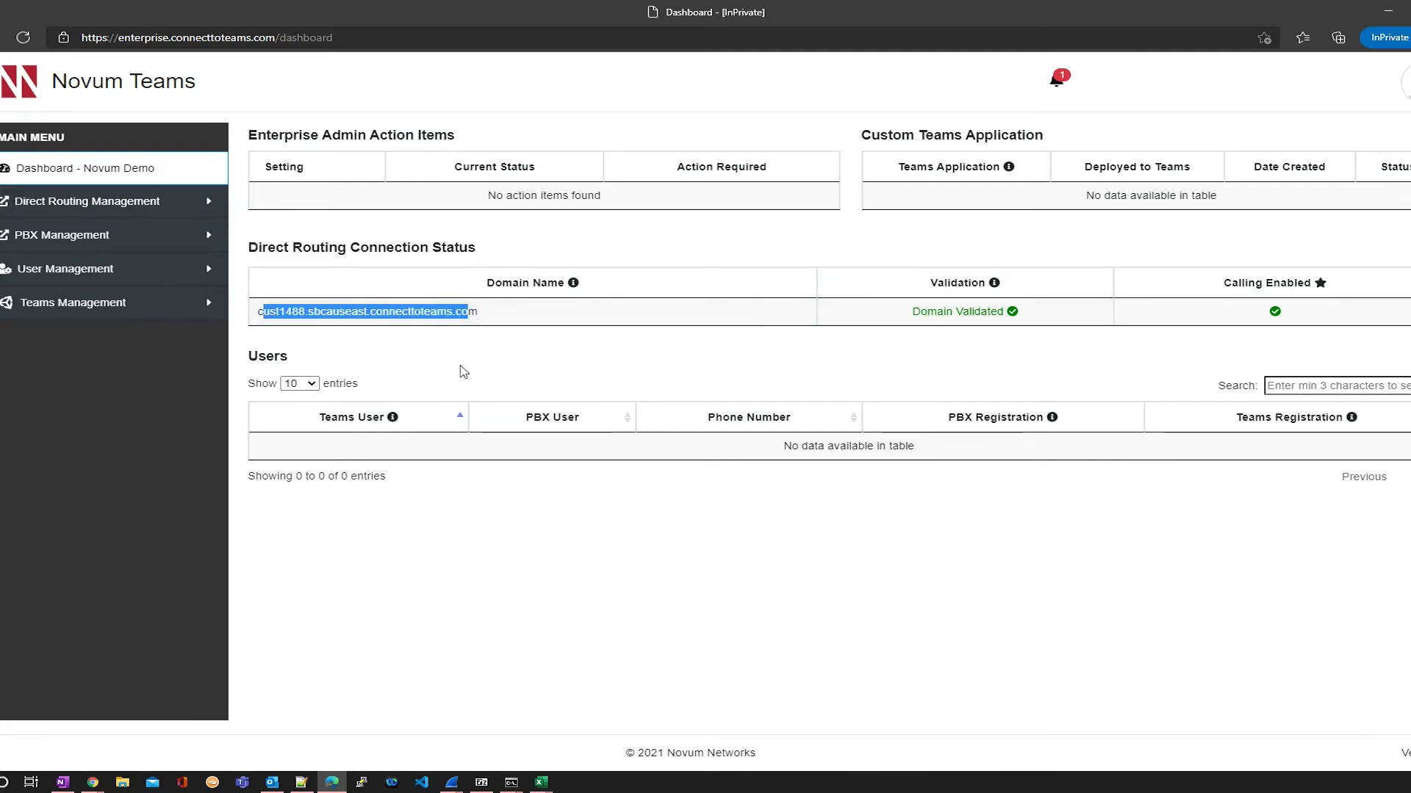
left_click(460, 368)
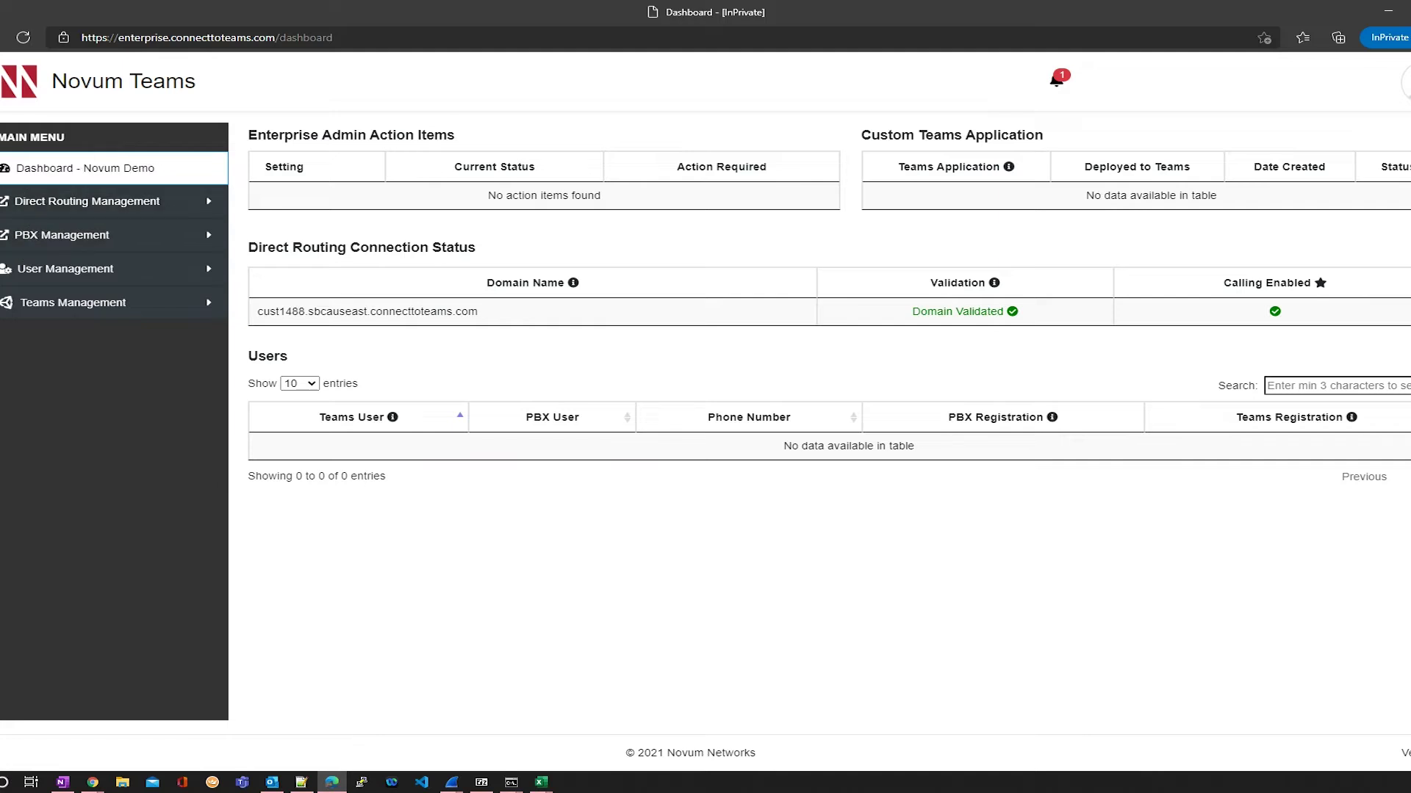
left_click(110, 206)
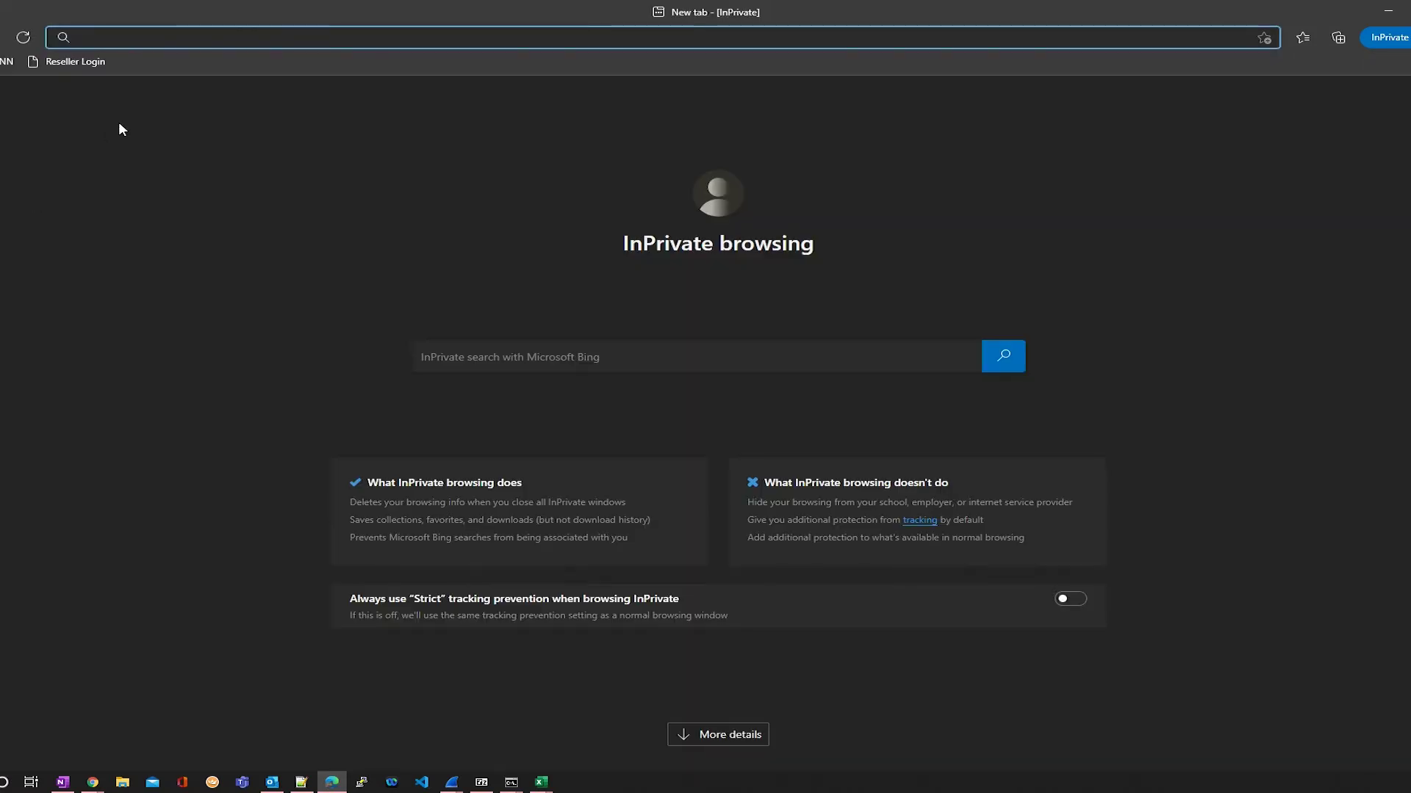
Step: Load the Teams admin center and review the users list and the DirectRouting user's profile
key("ctrl+v")
key("Return")
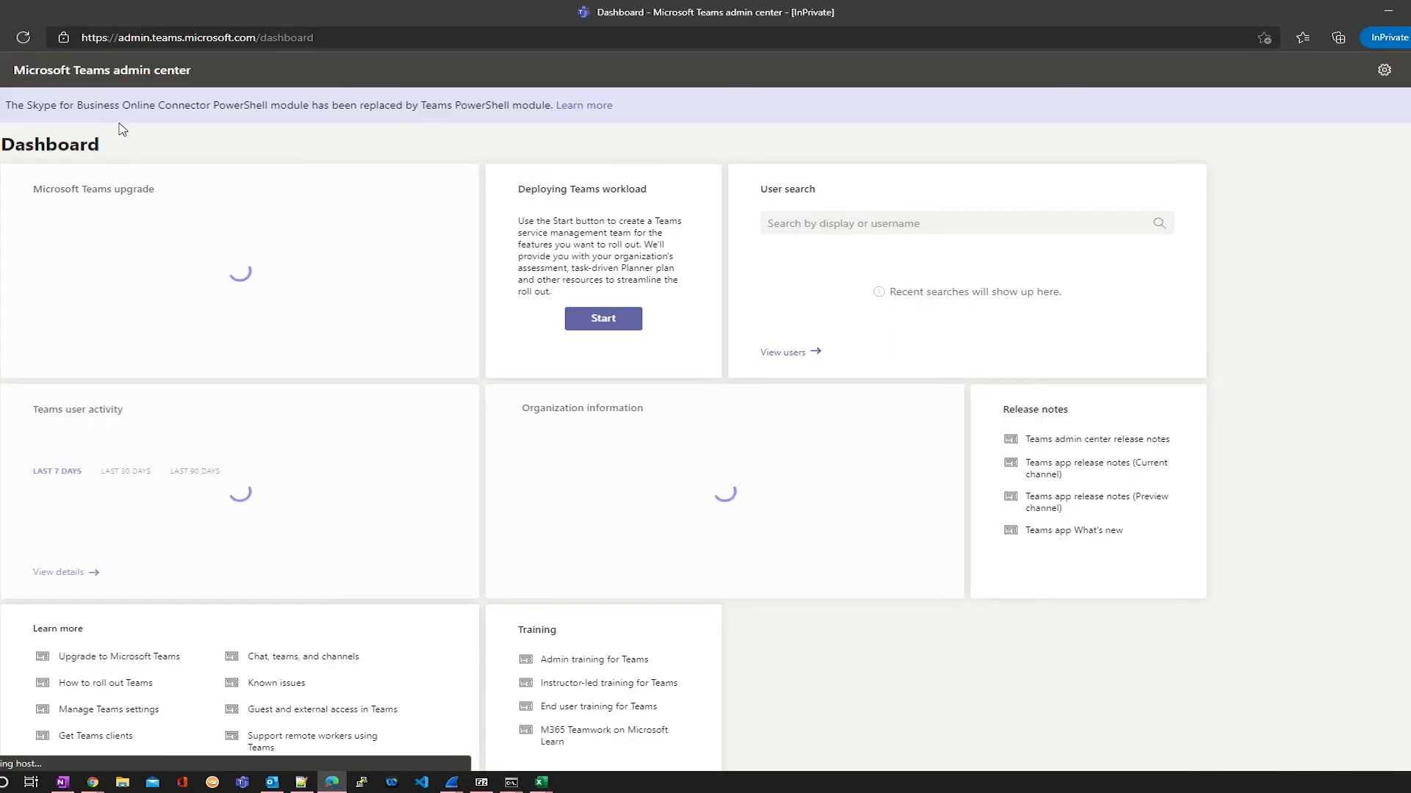
left_click(30, 249)
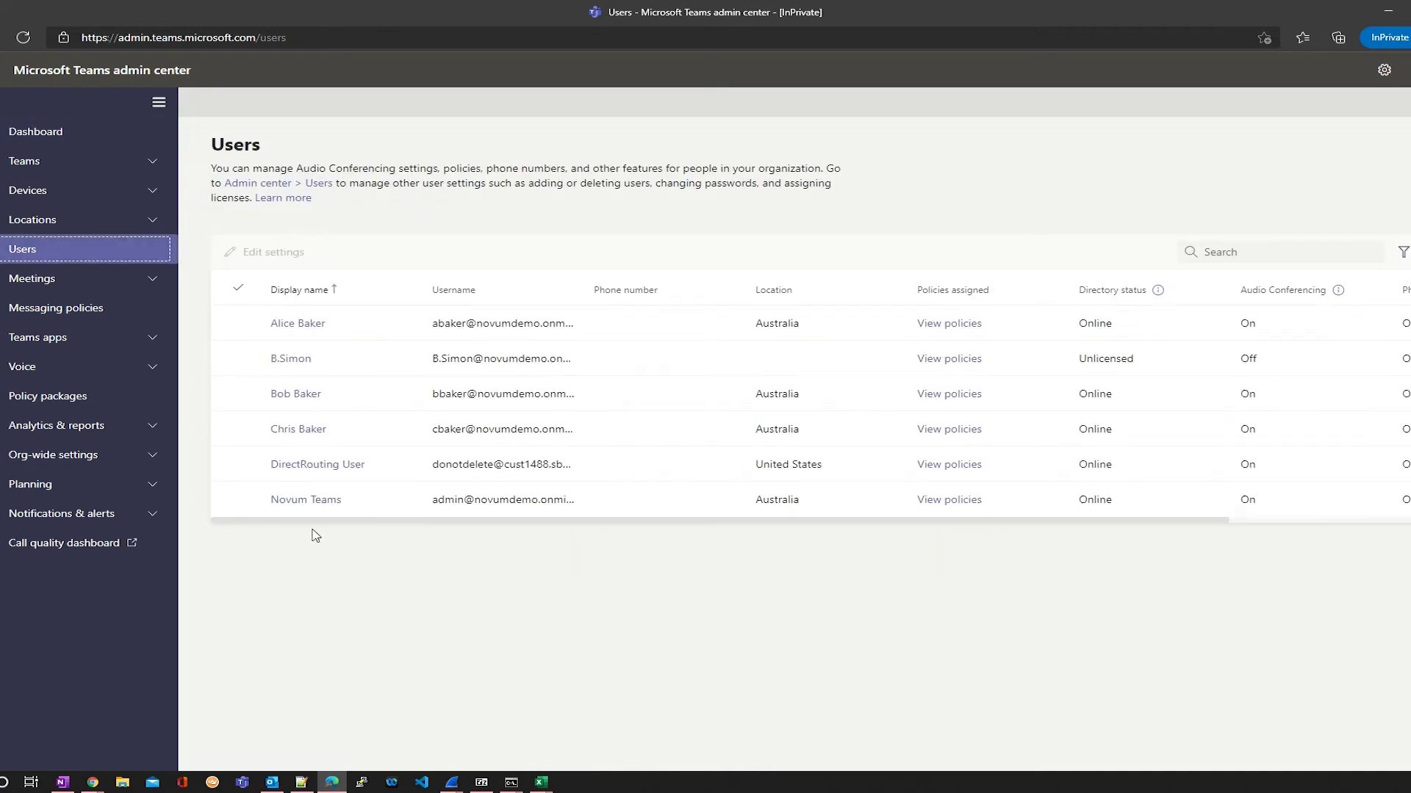
left_click(361, 472)
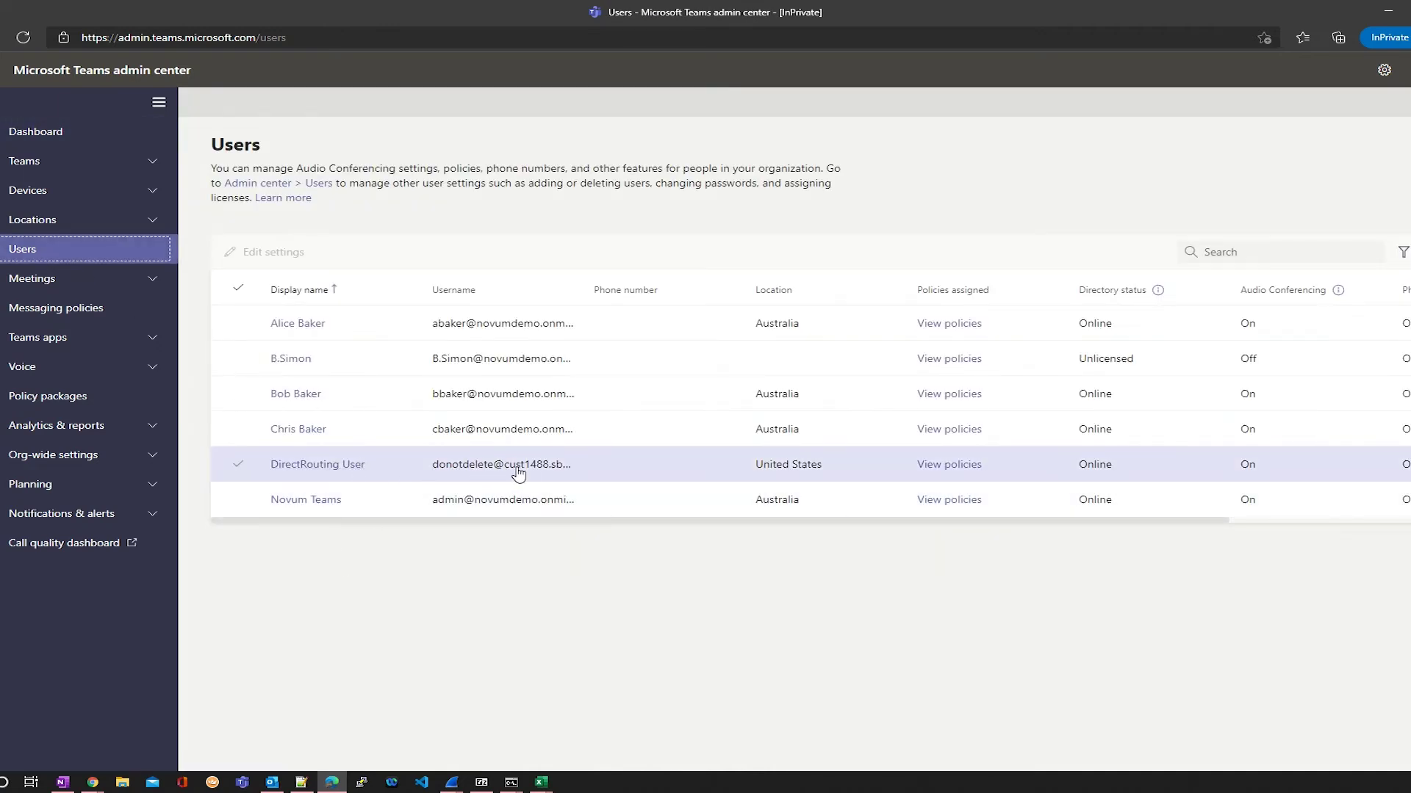
Step: Check the empty Direct Routing SBC and voice route lists, then begin adding a PBX location in Novum Teams
left_click(64, 372)
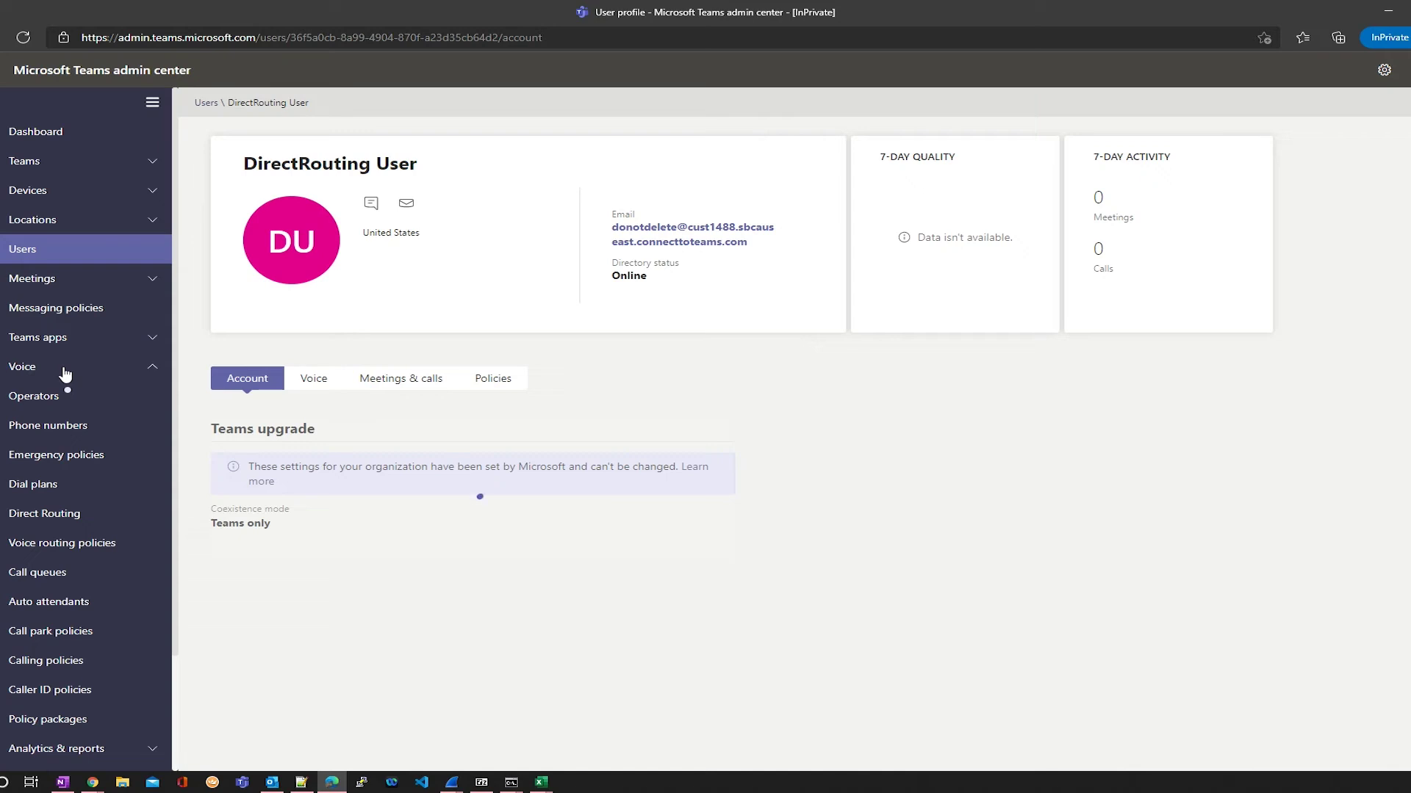
left_click(73, 517)
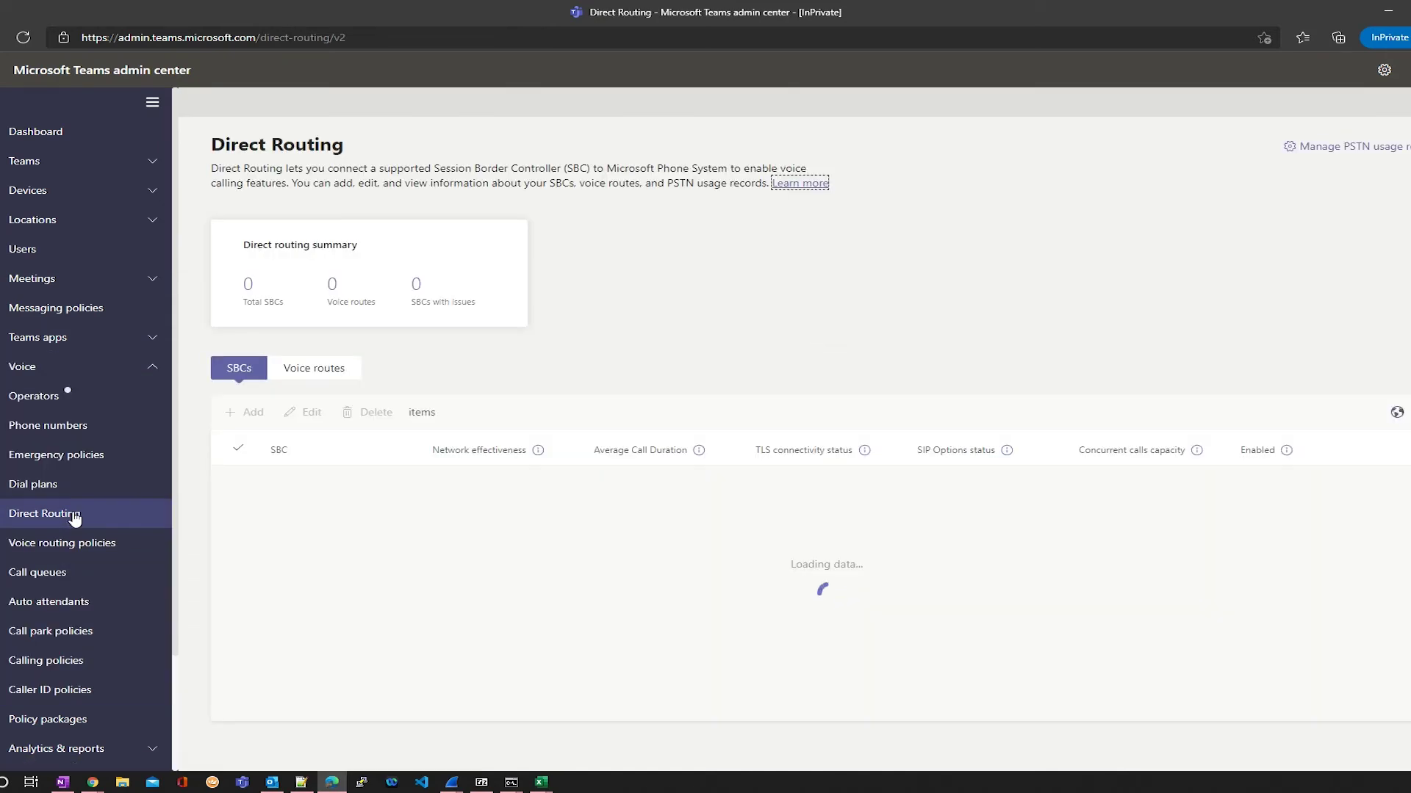
left_click(310, 369)
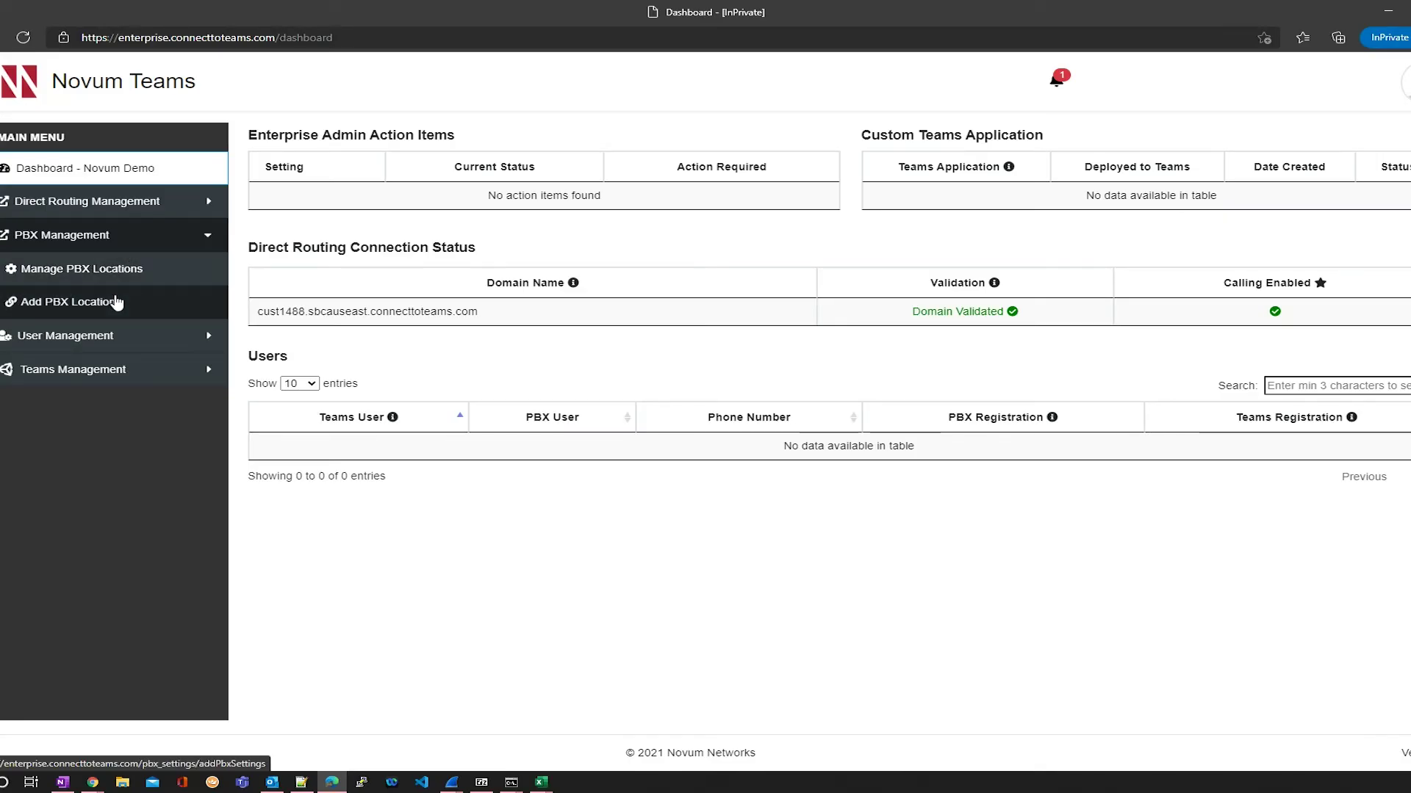
left_click(116, 302)
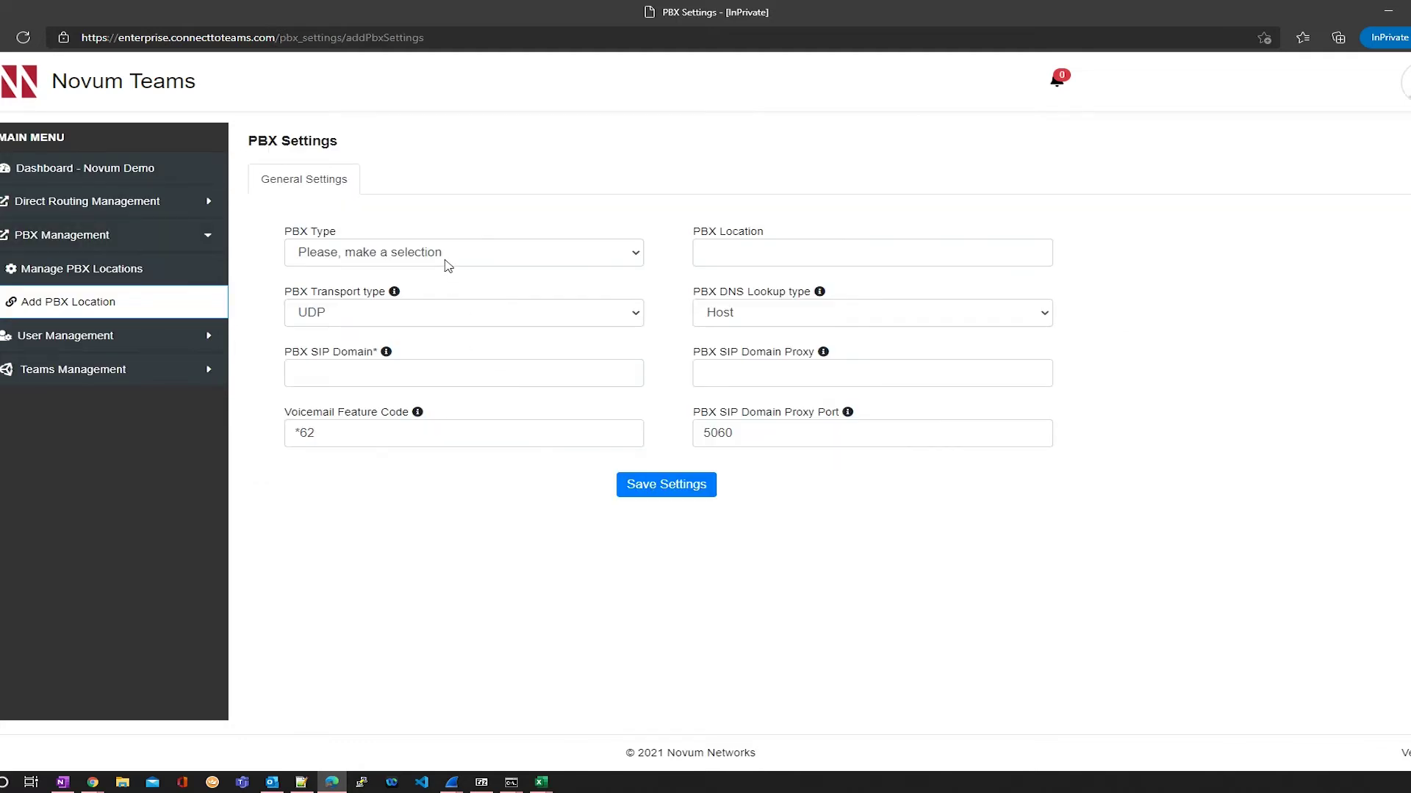
Step: Set PBX type Broadworks, transport UDP, and PBX SIP domain novumnetworks.com
left_click(445, 258)
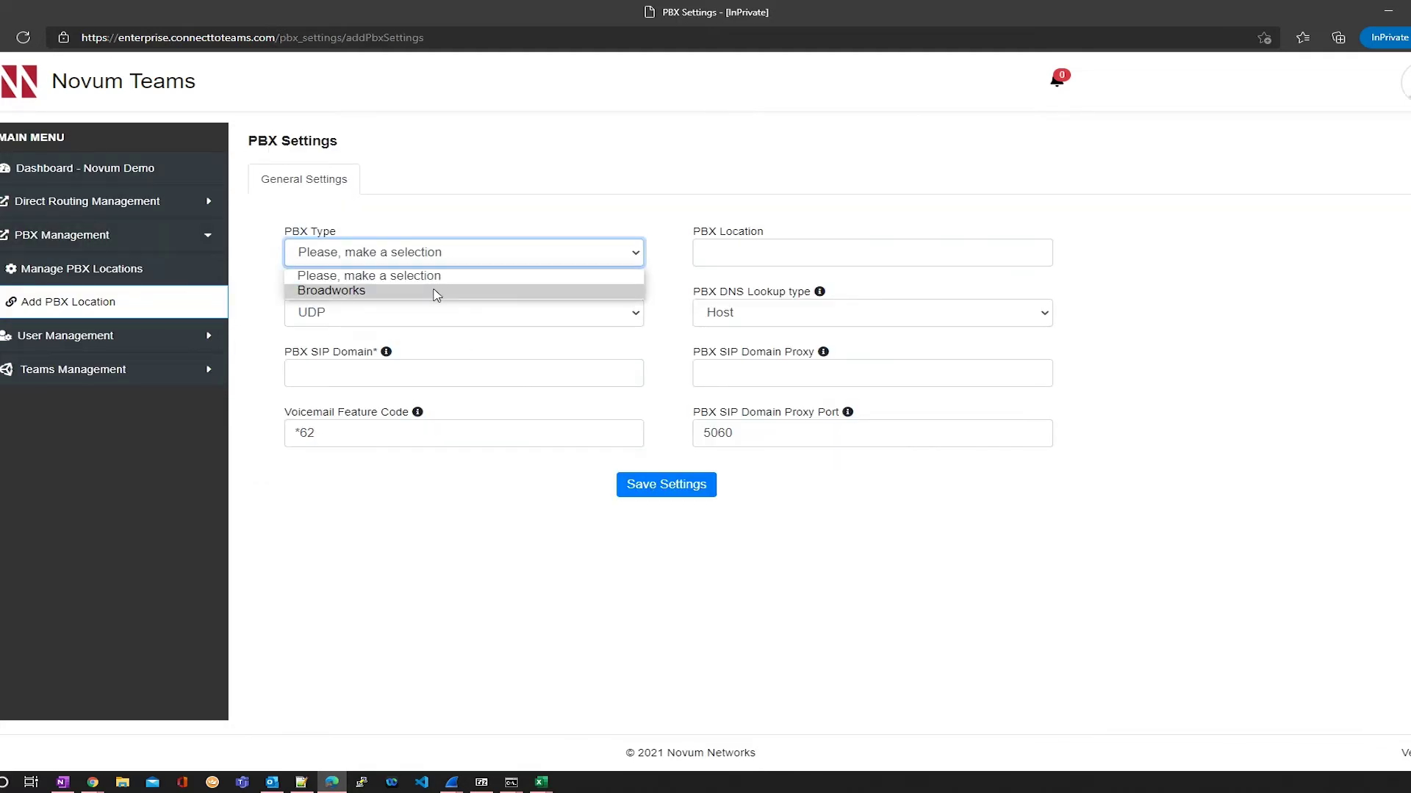
left_click(436, 291)
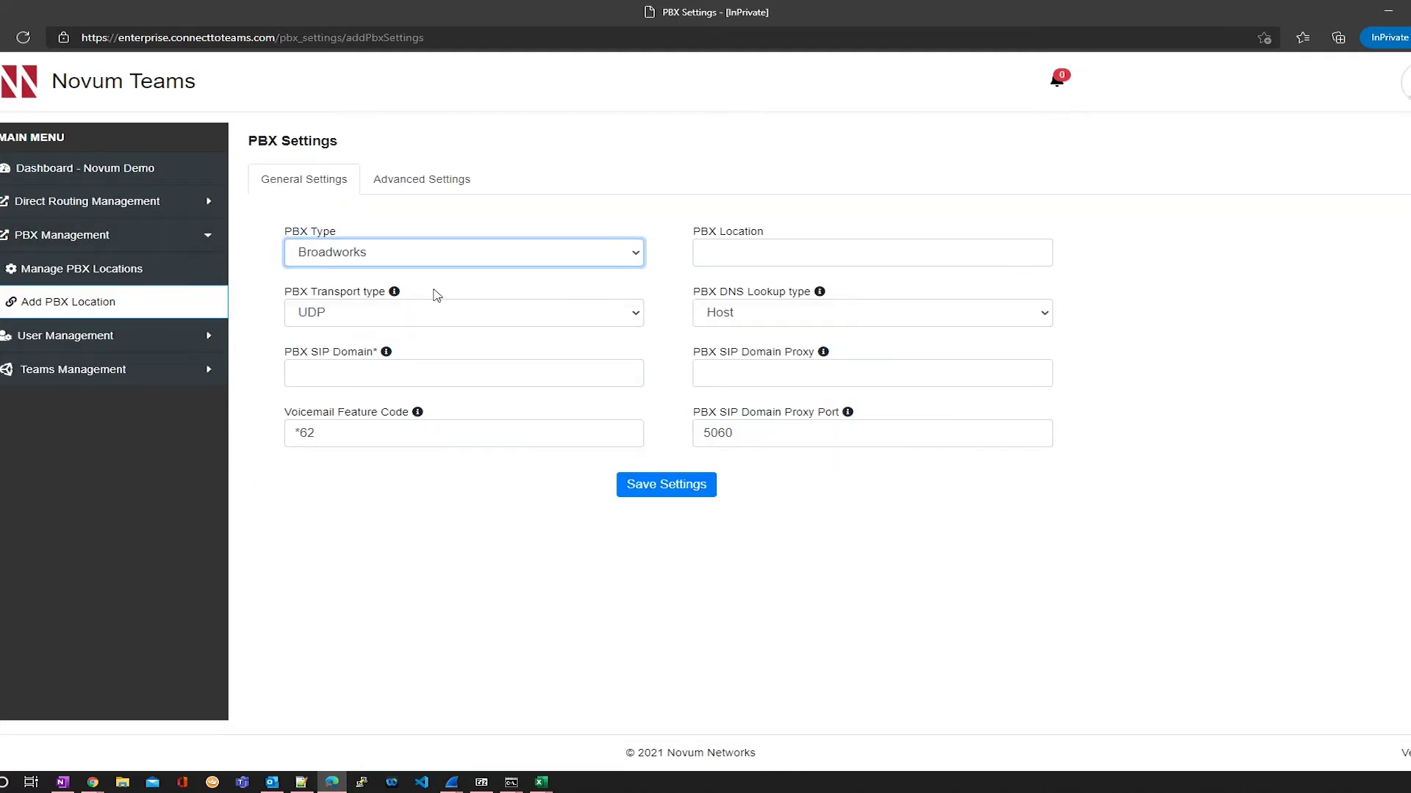
left_click(468, 316)
left_click(466, 317)
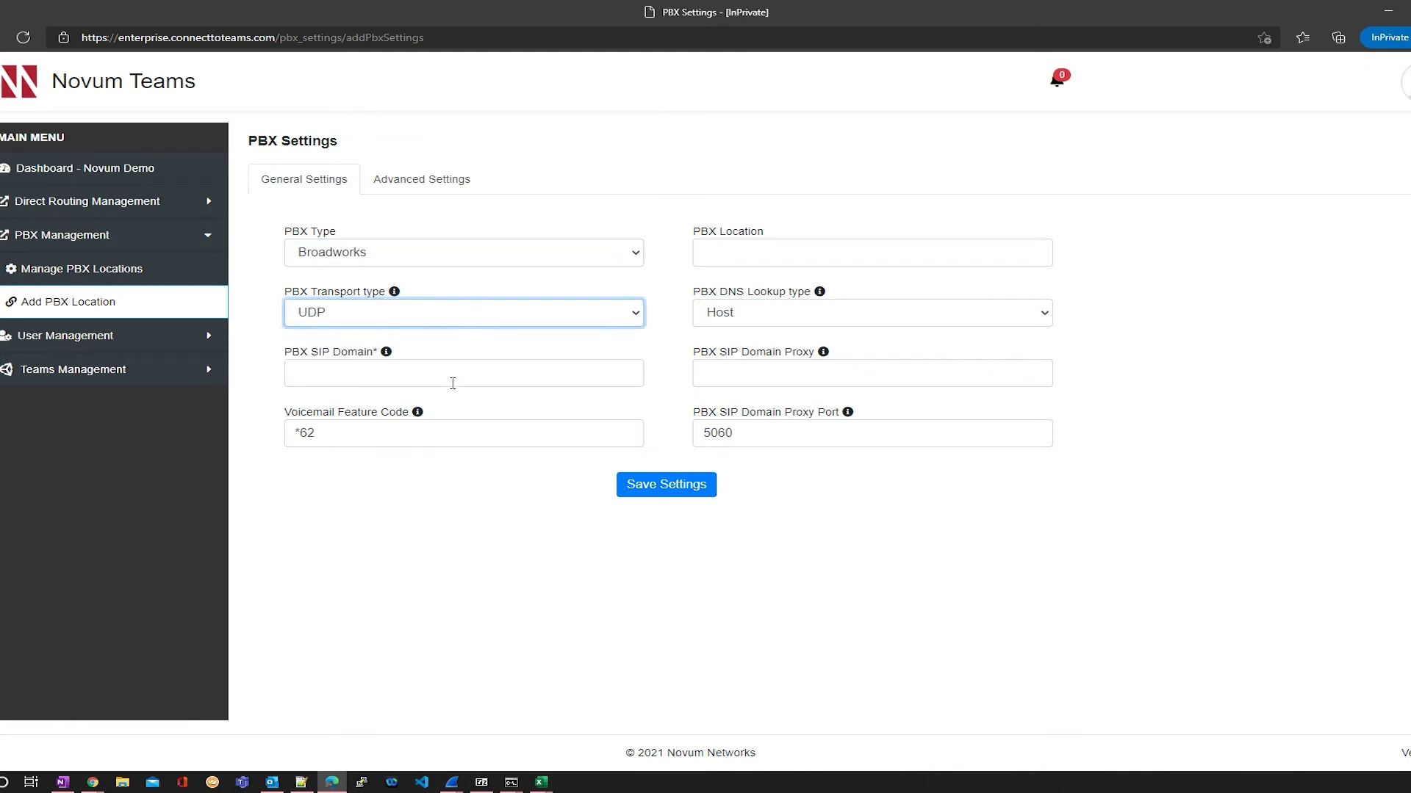
left_click(452, 382)
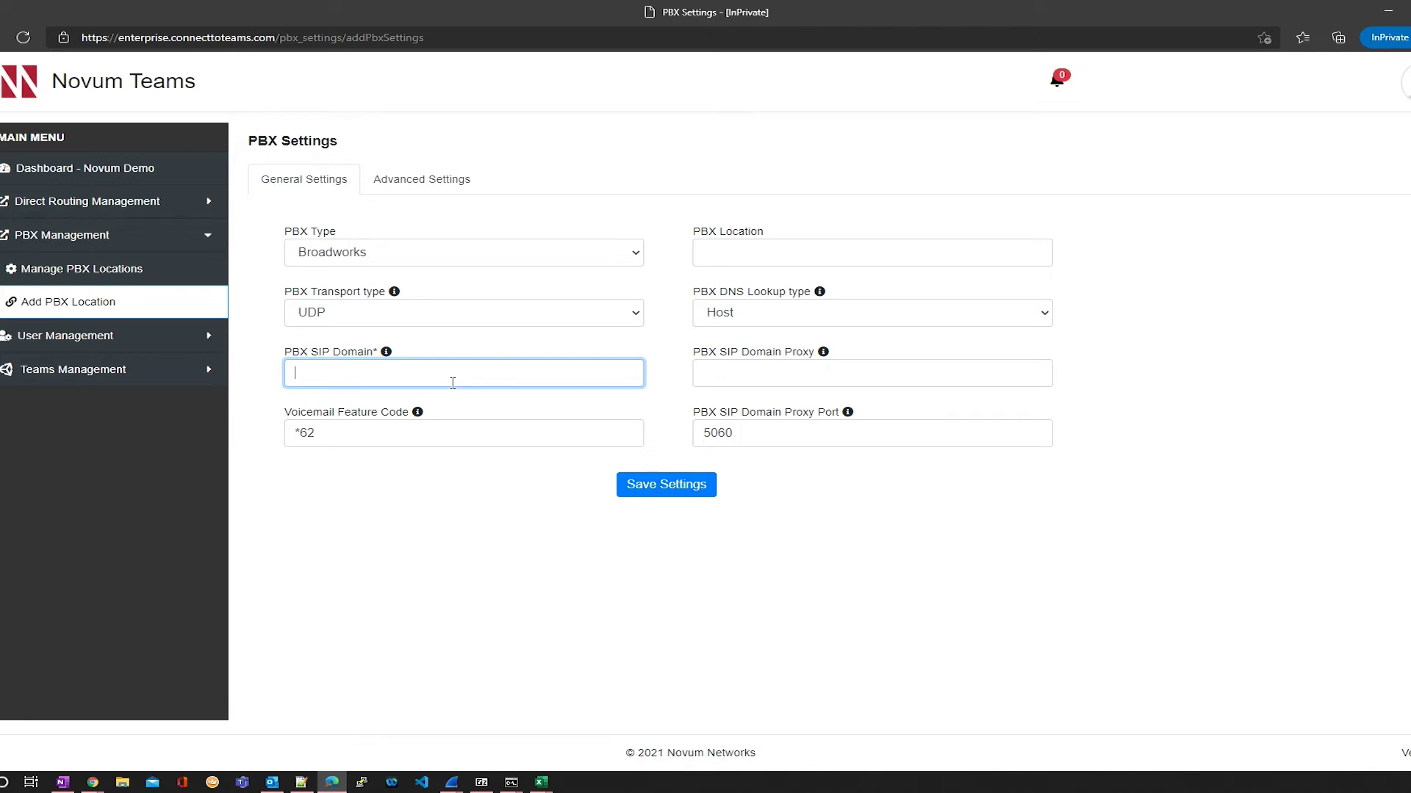
type("novumnetworks.com")
Step: Enter location 'Novum Networks', DNS lookup Host, SIP domain proxy 'sbctm novumnetworks.com.au' and proxy port 9066
left_click(733, 250)
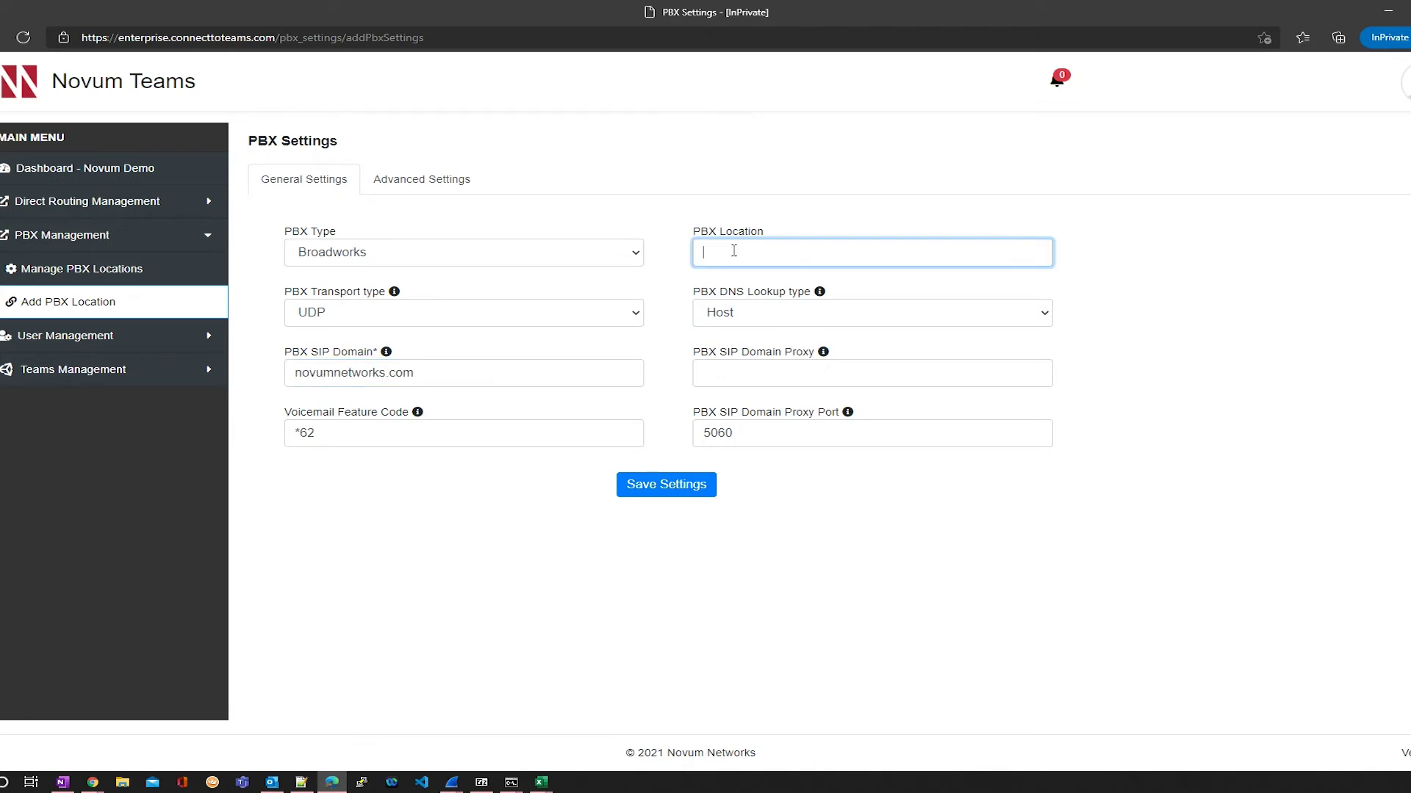
type("Novum Networks")
left_click(775, 322)
left_click(776, 324)
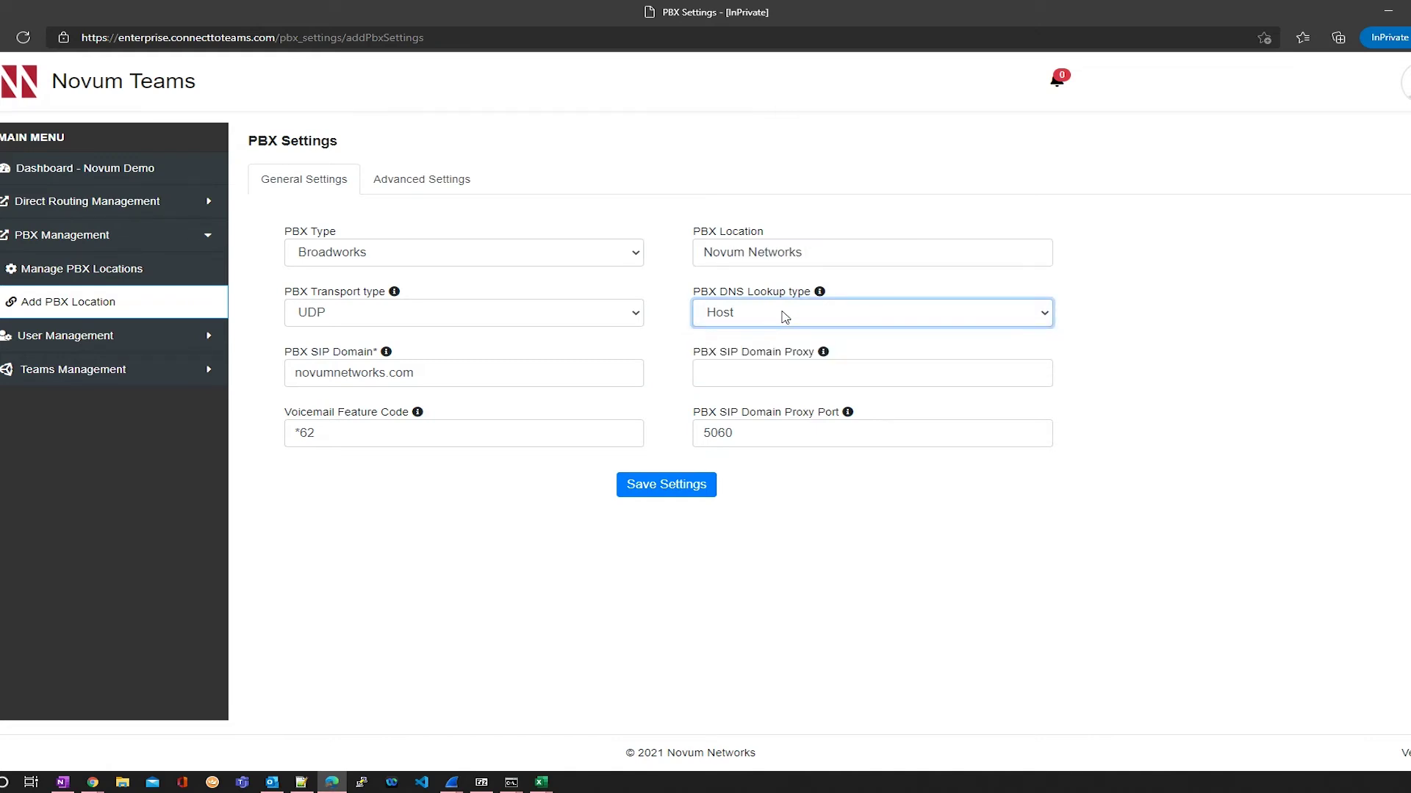
left_click(795, 376)
type("s")
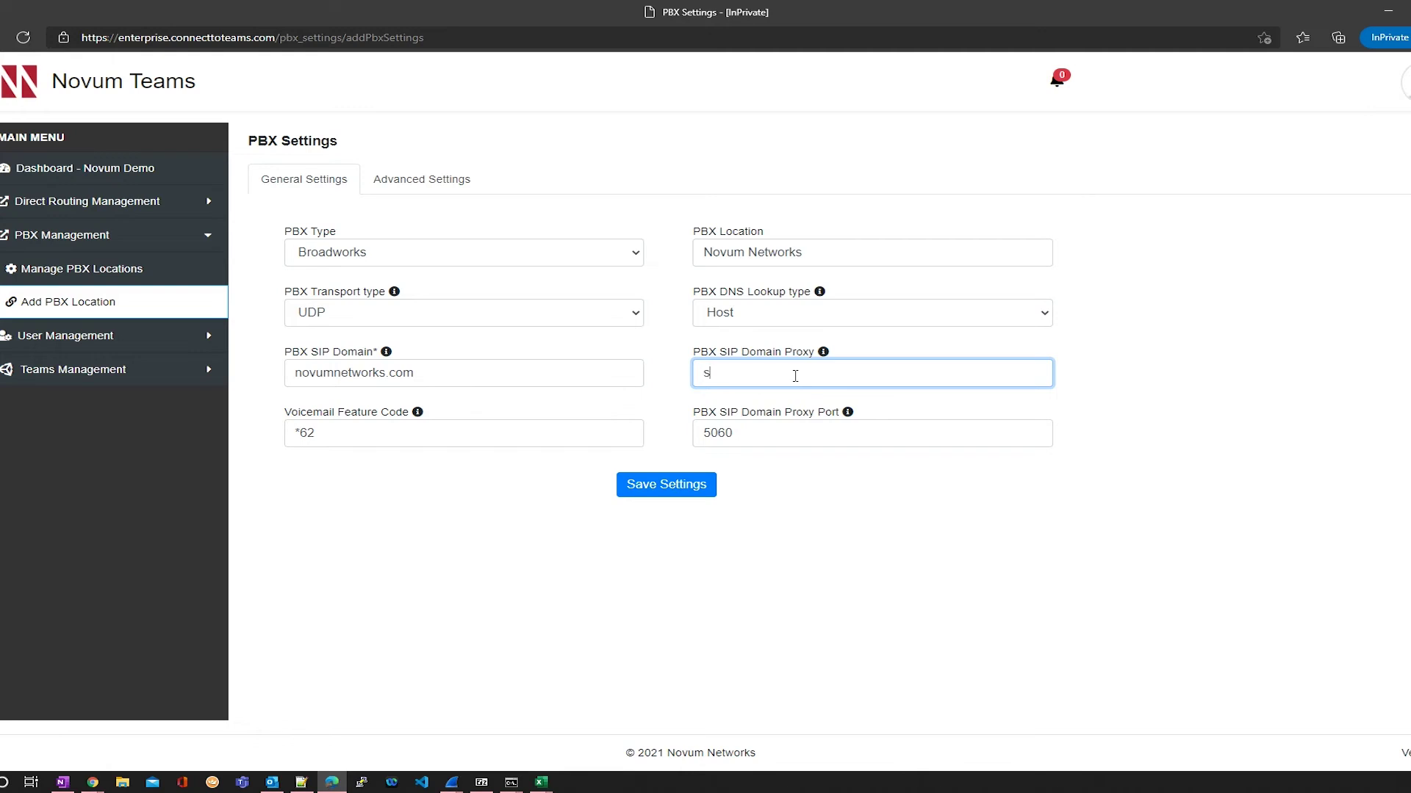
type("bctm novumnetworks.com.au")
key("Tab")
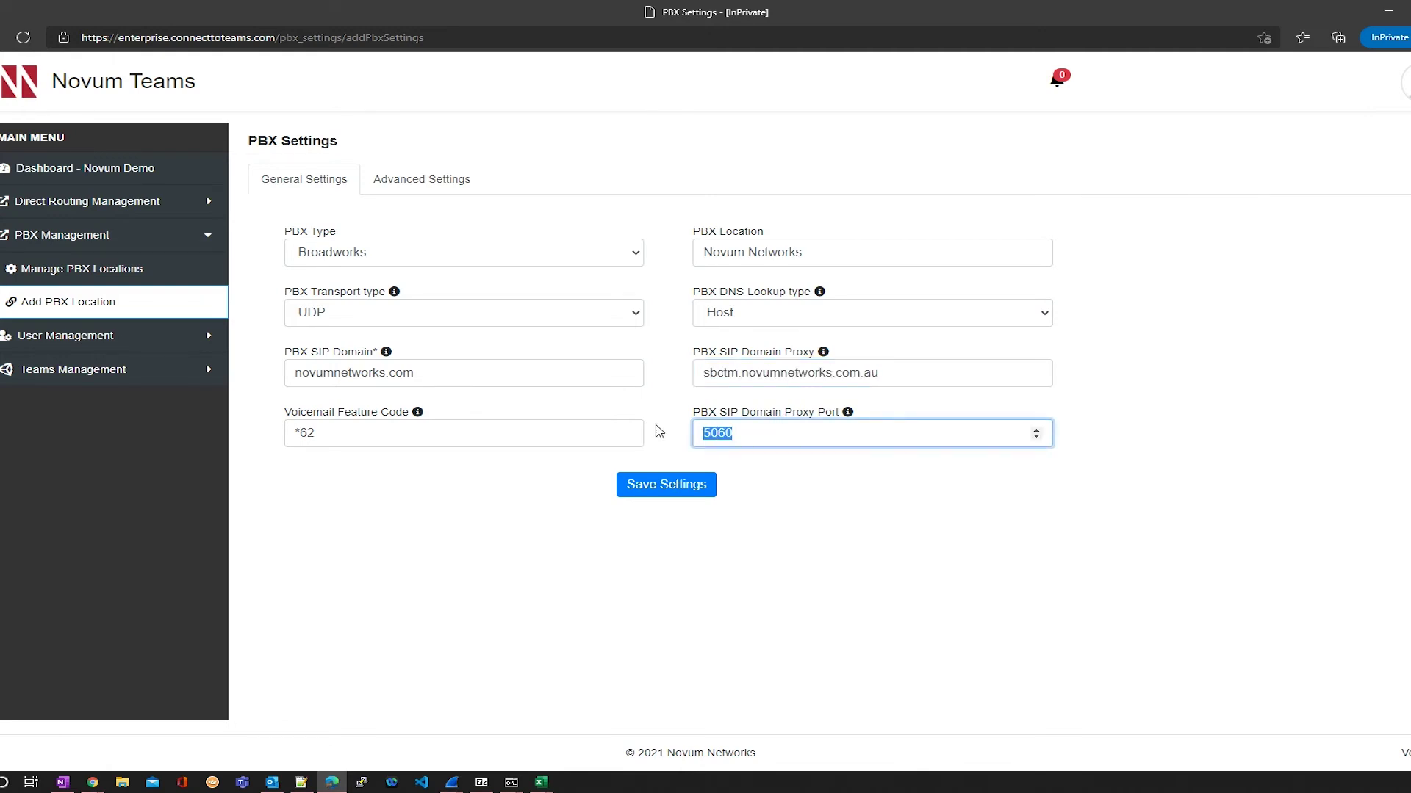
type("9066")
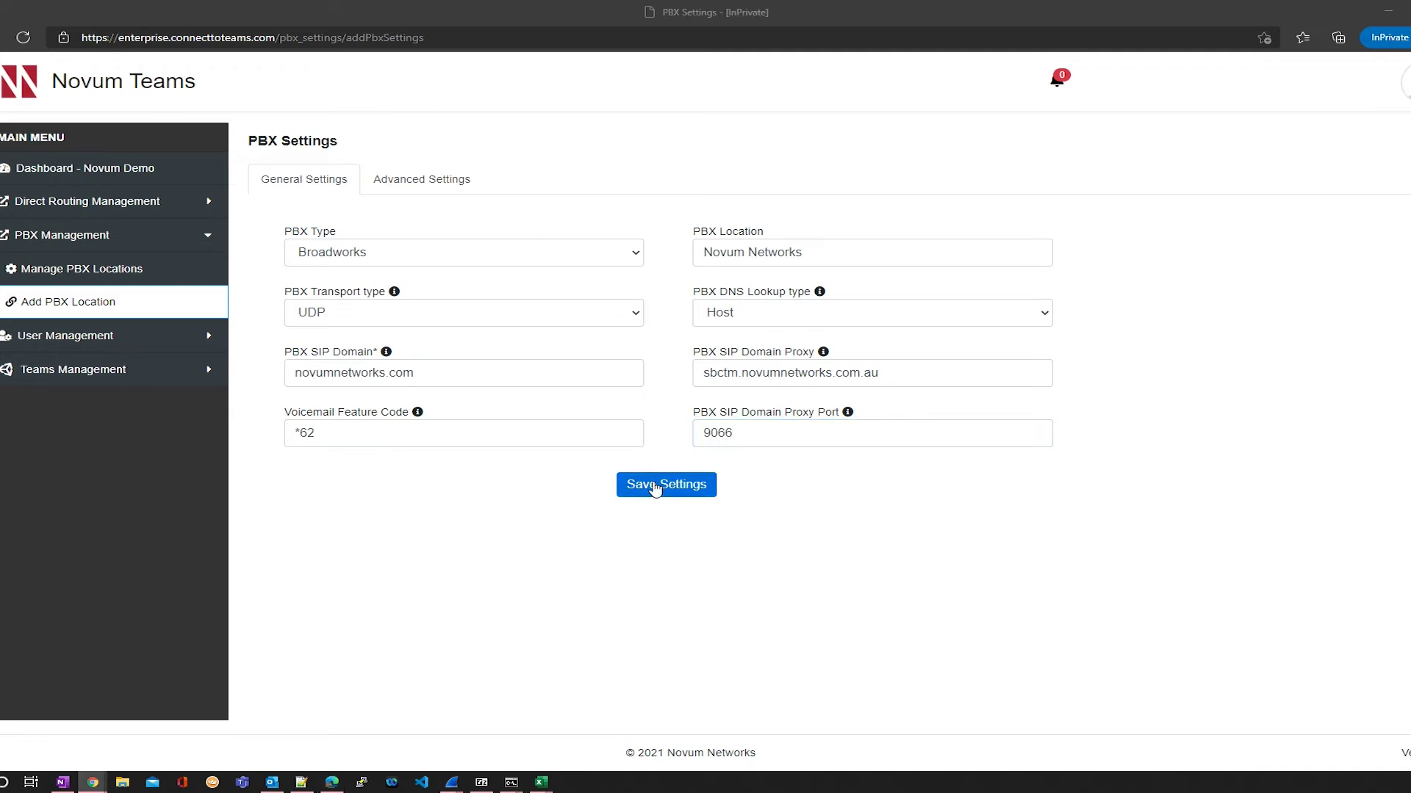
Step: Look over the advanced settings, then save the new PBX location
left_click(441, 183)
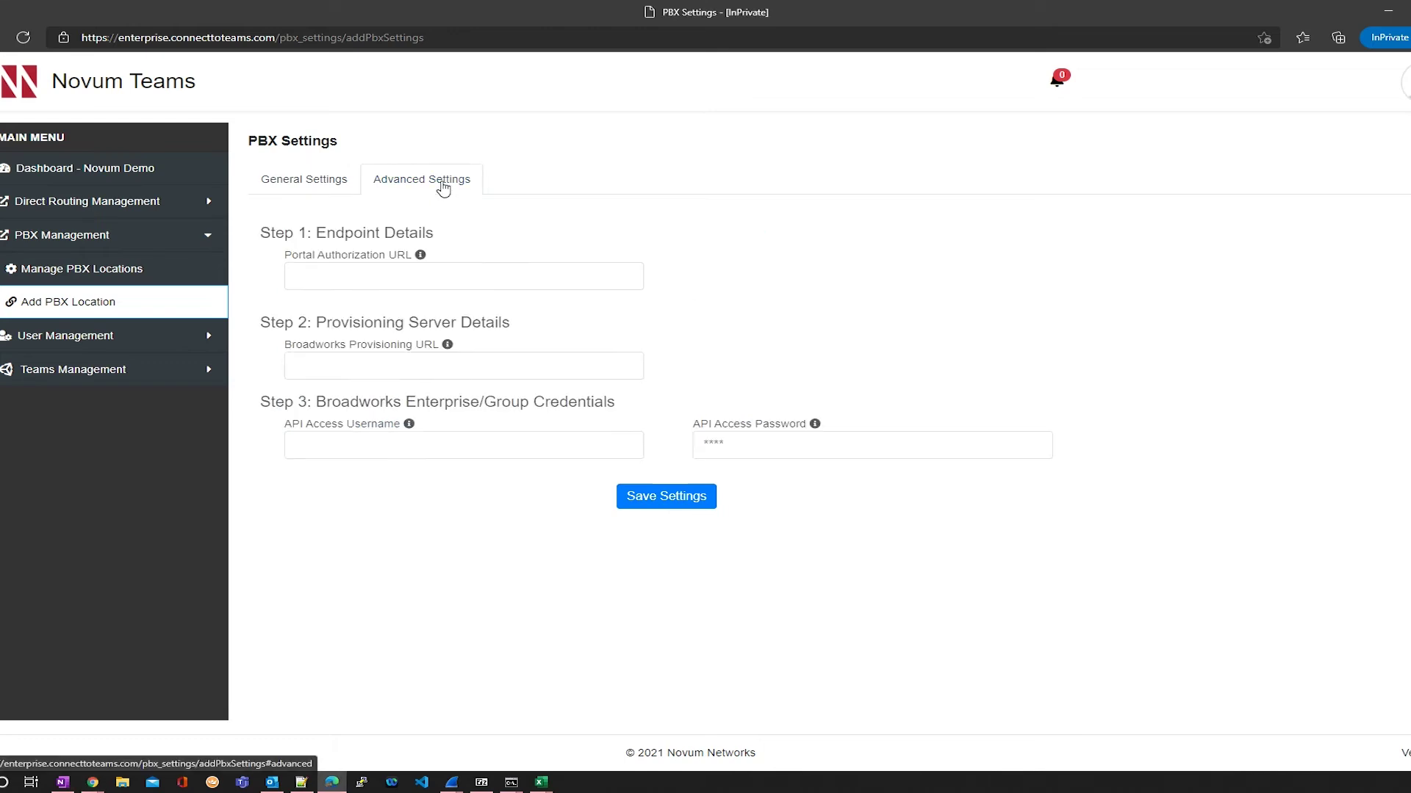
left_click(328, 179)
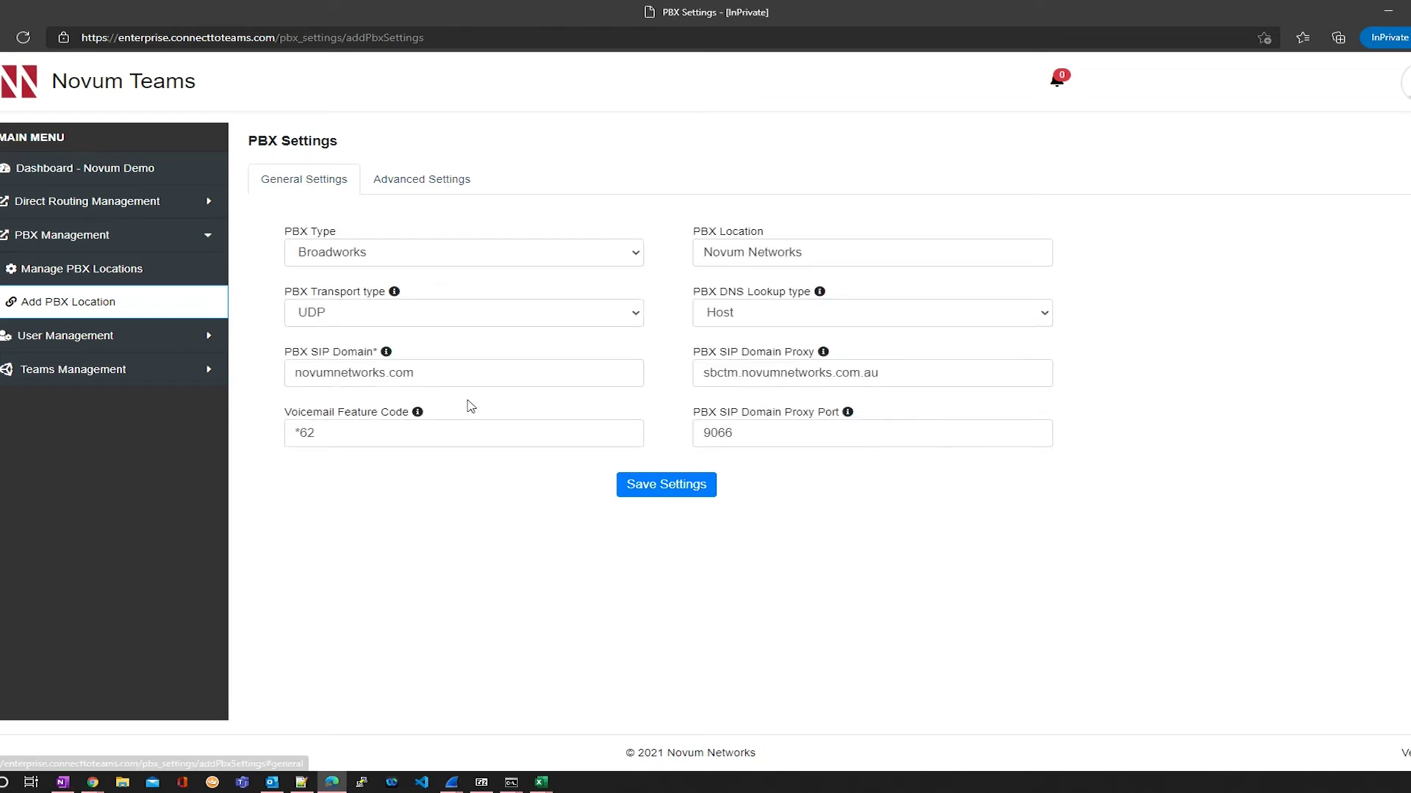
left_click(677, 491)
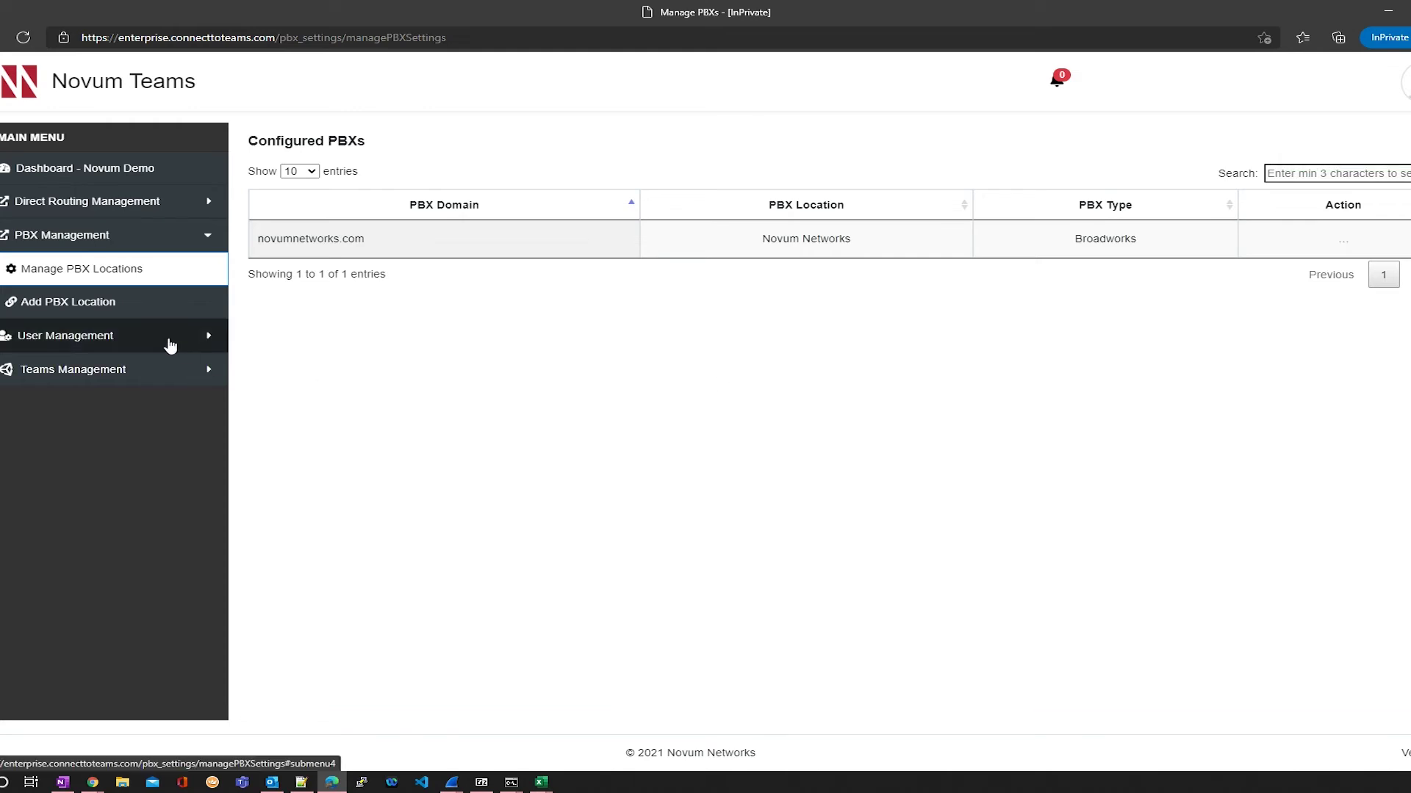
Step: Go to Manage Users under User Management after reviewing the new PBX entry
left_click(170, 344)
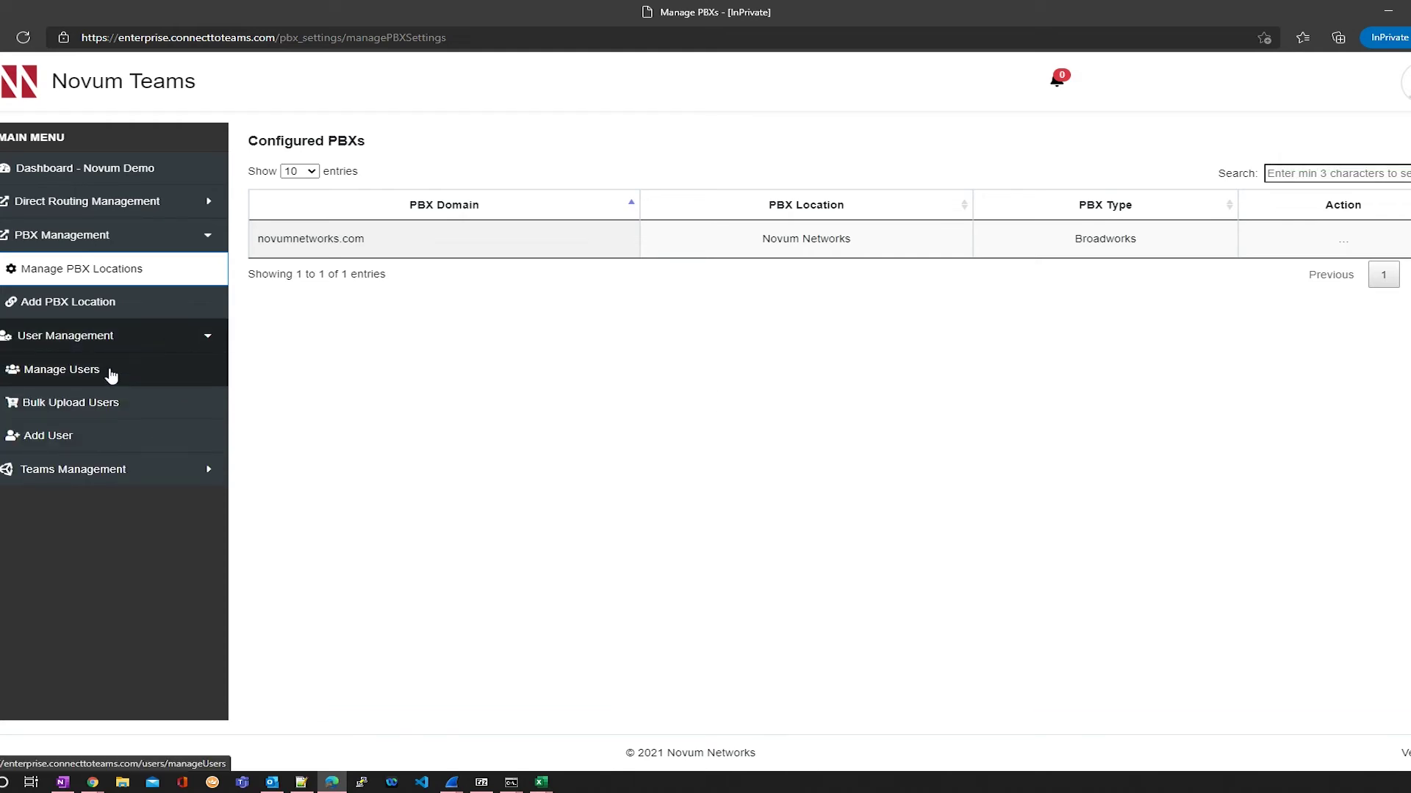
left_click(111, 375)
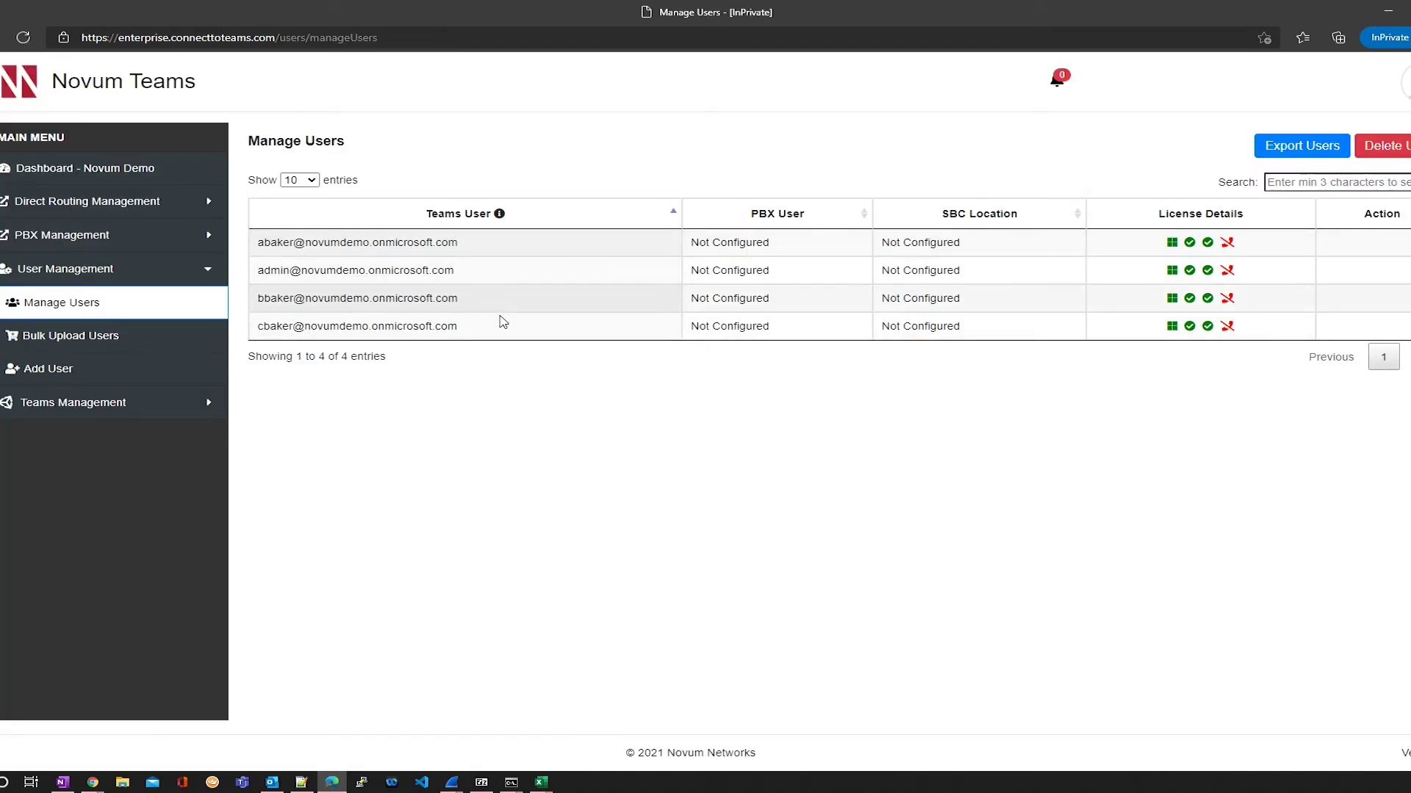
Step: Confirm each of the four Teams users holds an Office 365 Enterprise E5 licence, then open Add User
mouse_move(1174, 247)
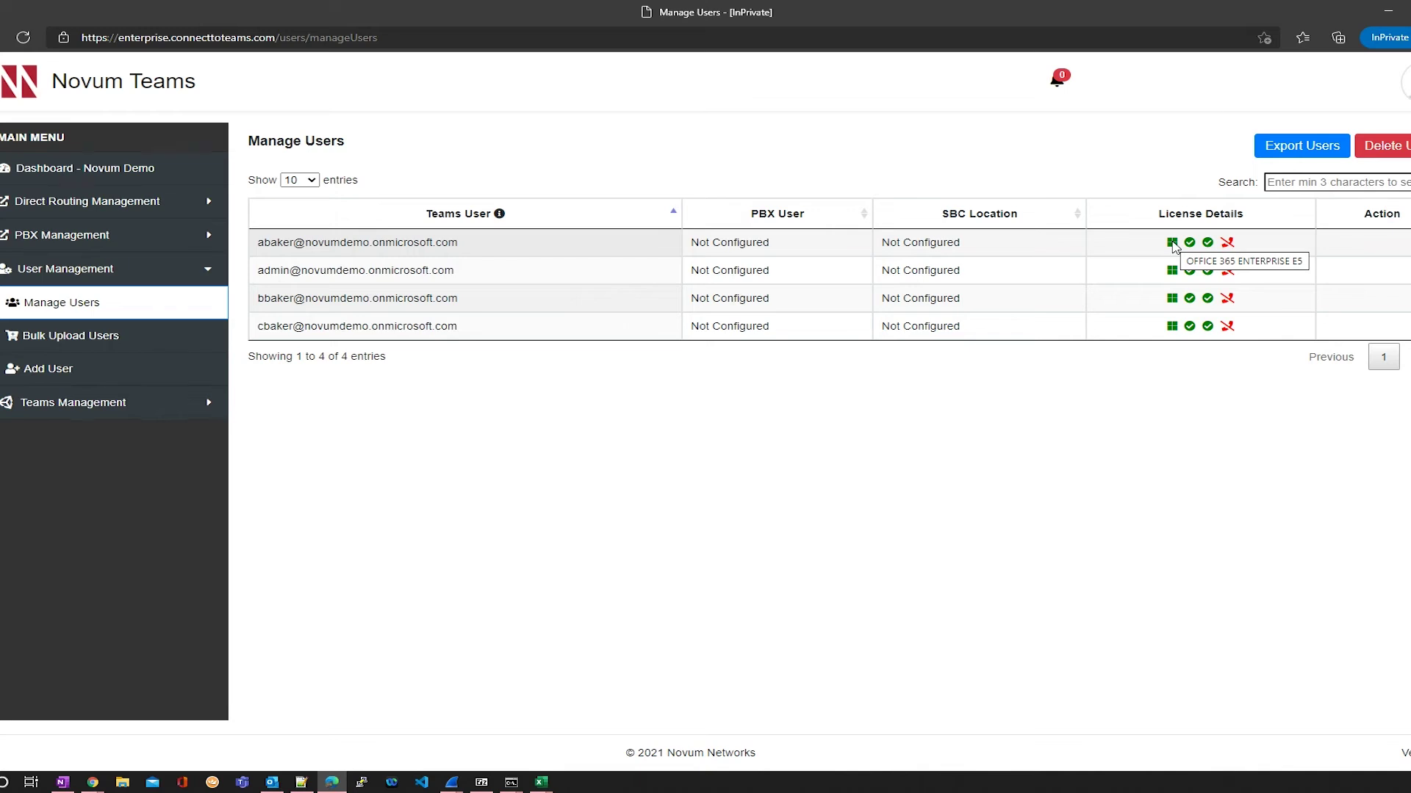
mouse_move(1174, 277)
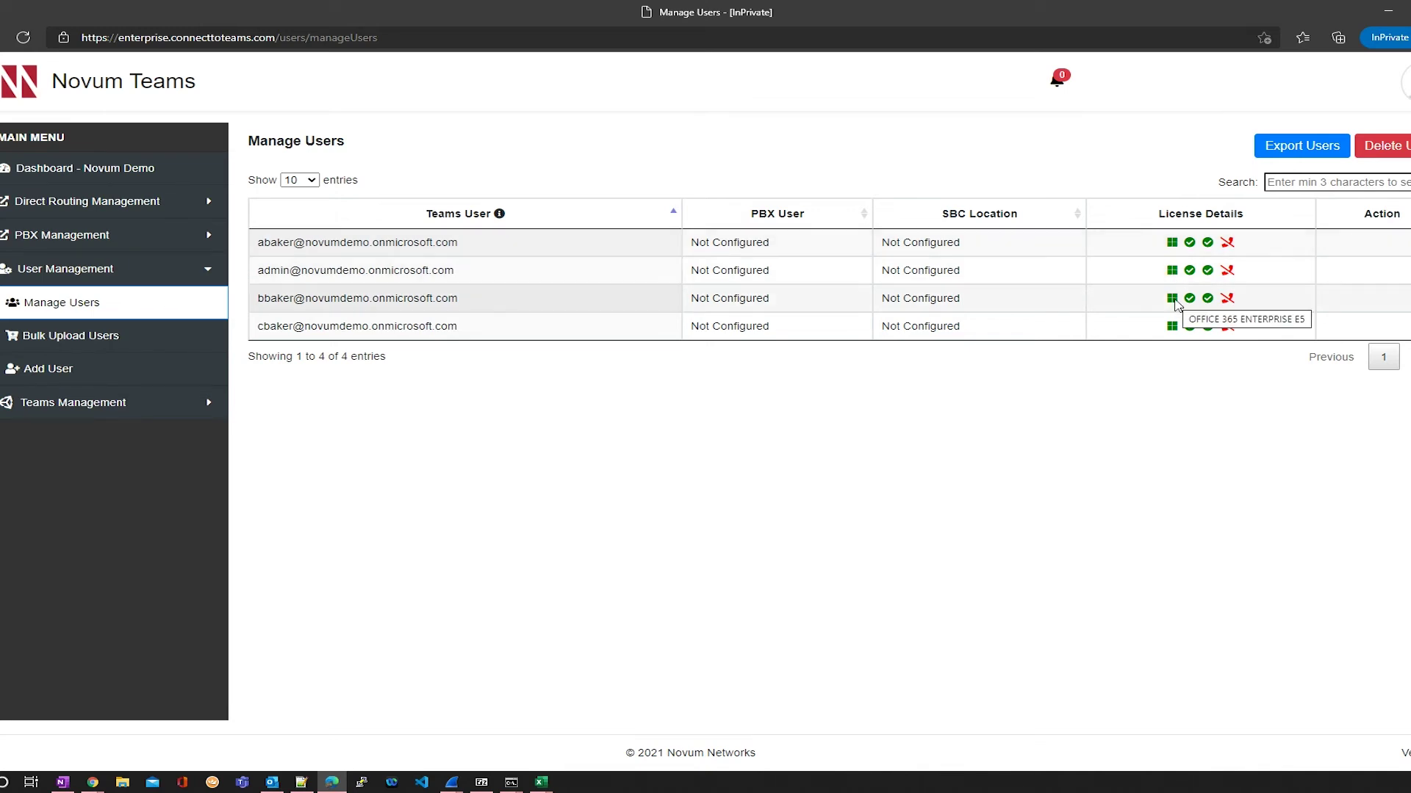
mouse_move(1175, 333)
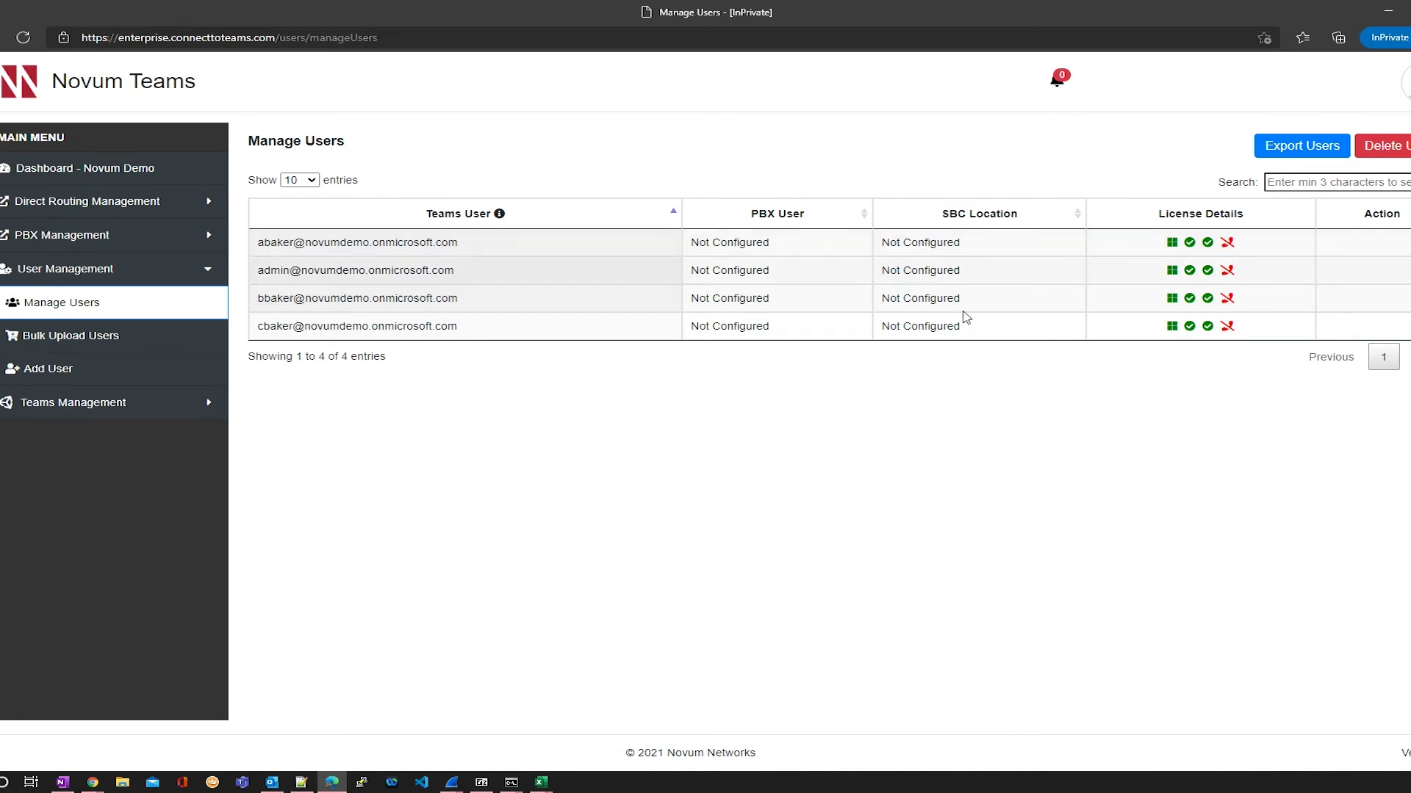
left_click(45, 372)
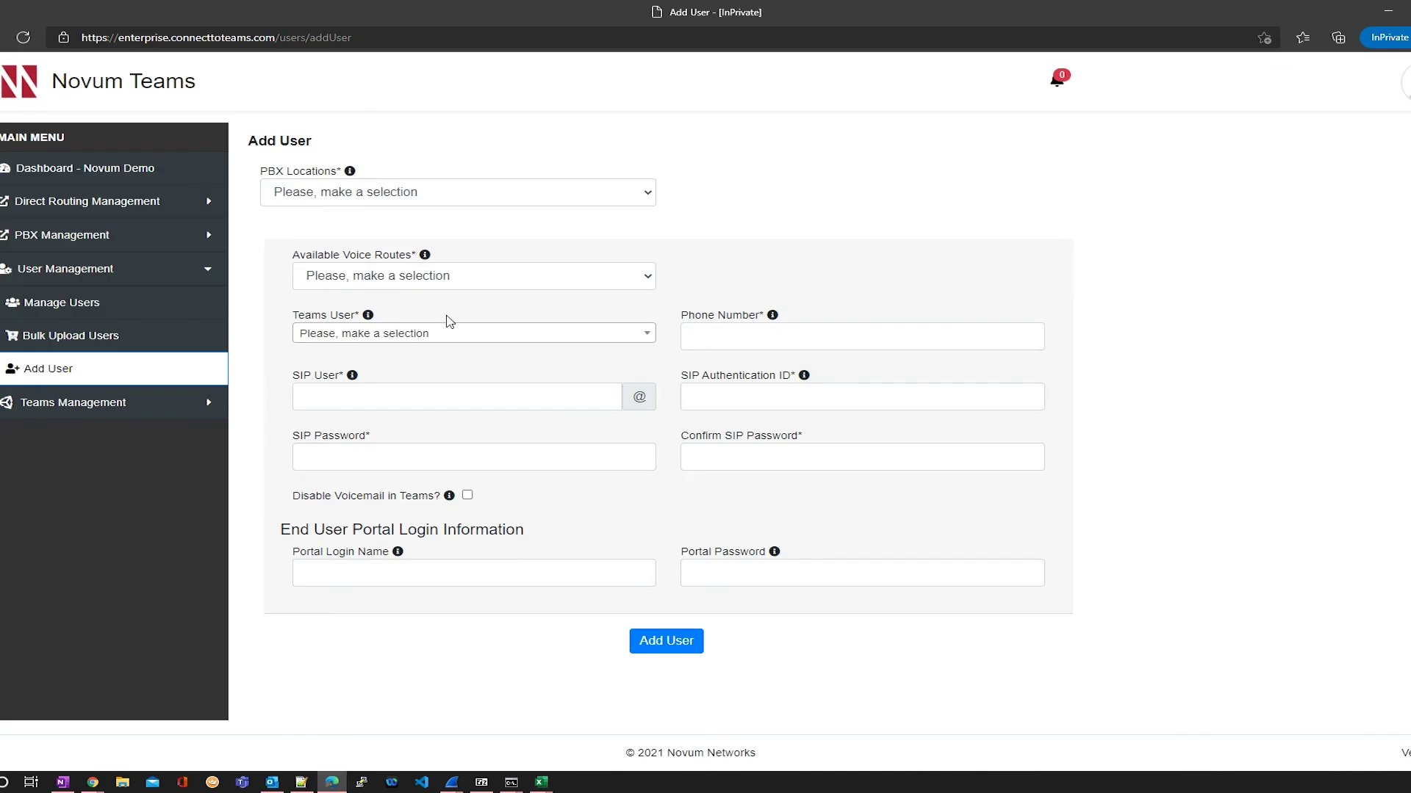
Step: Choose PBX location Novum Networks, voice route AU East, and the first listed Teams user
left_click(482, 193)
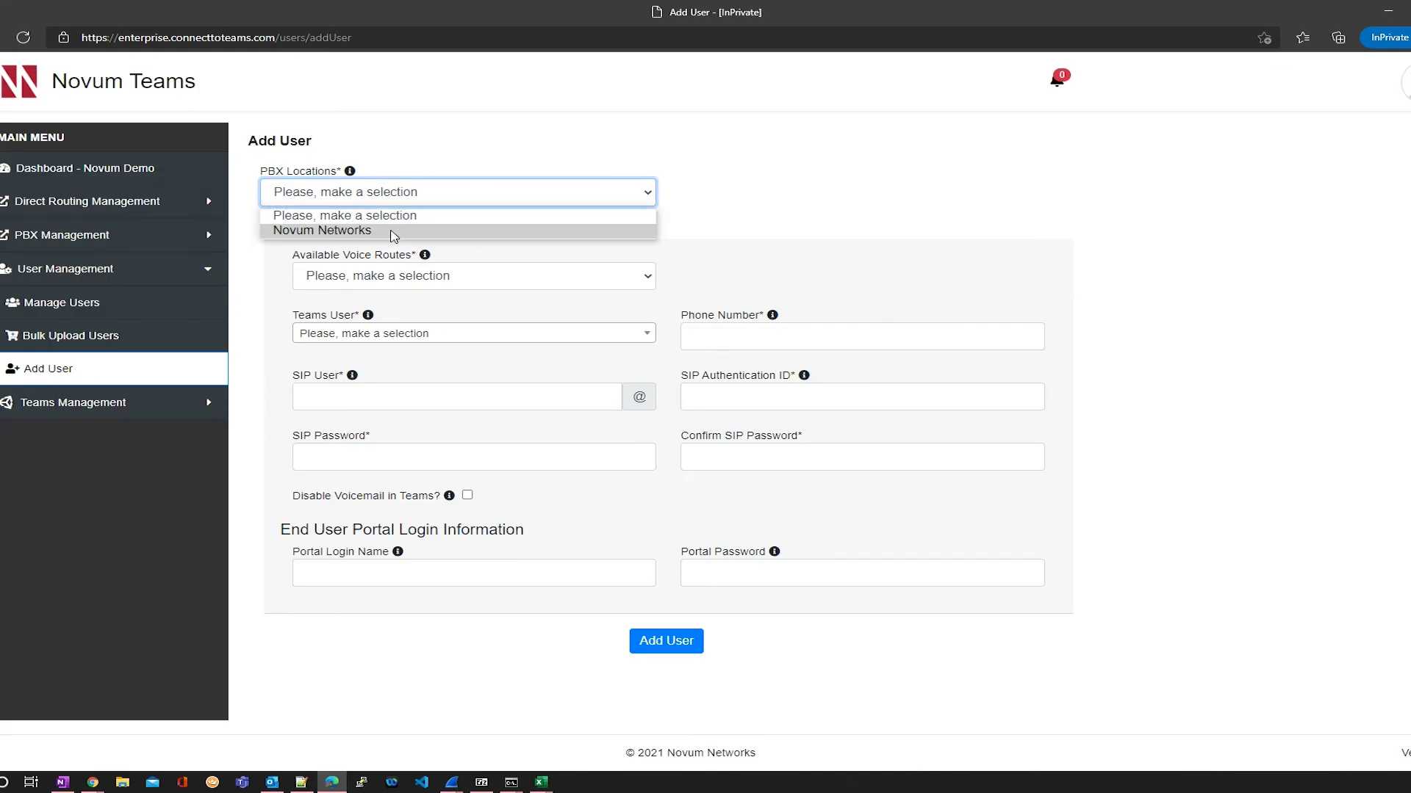
left_click(394, 231)
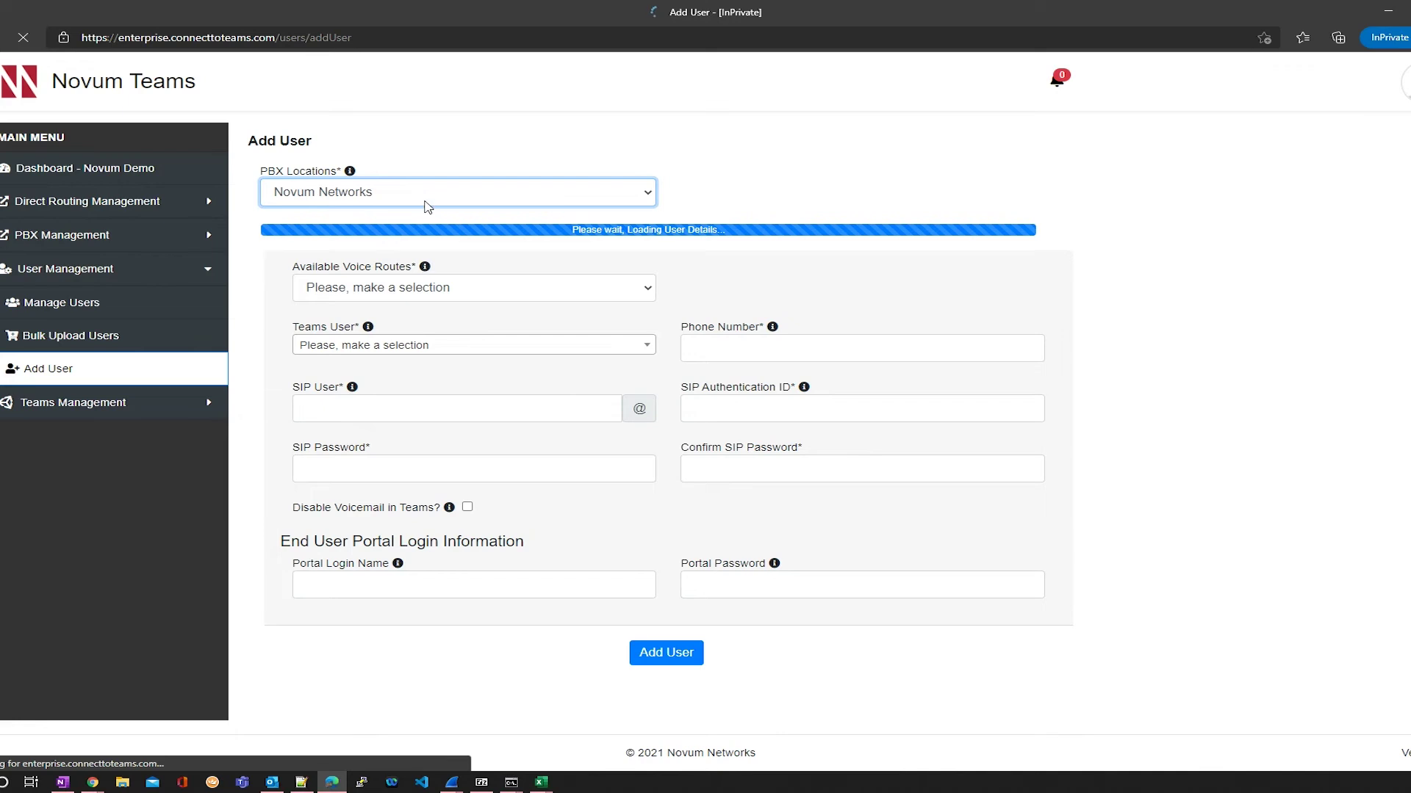
left_click(506, 284)
left_click(431, 312)
left_click(456, 335)
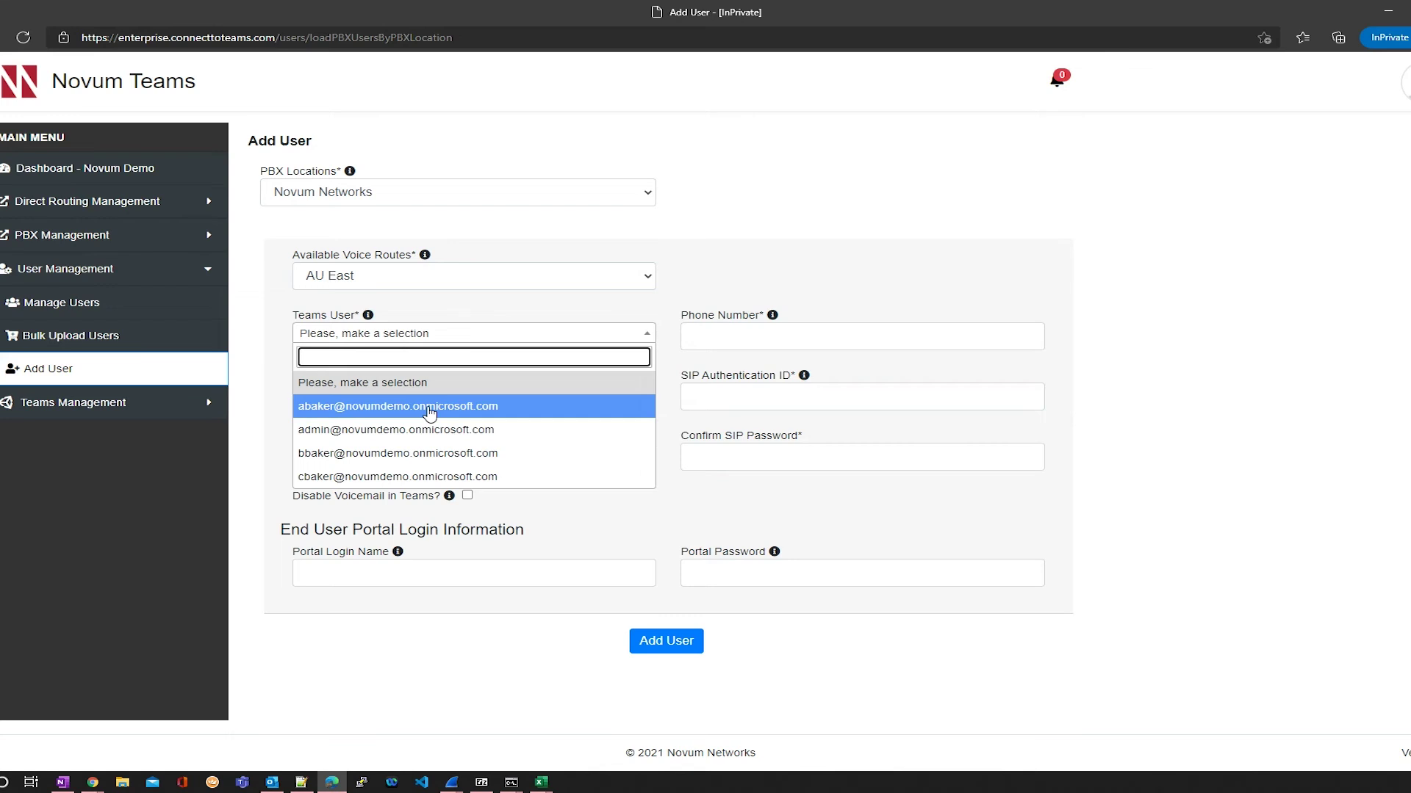
left_click(430, 408)
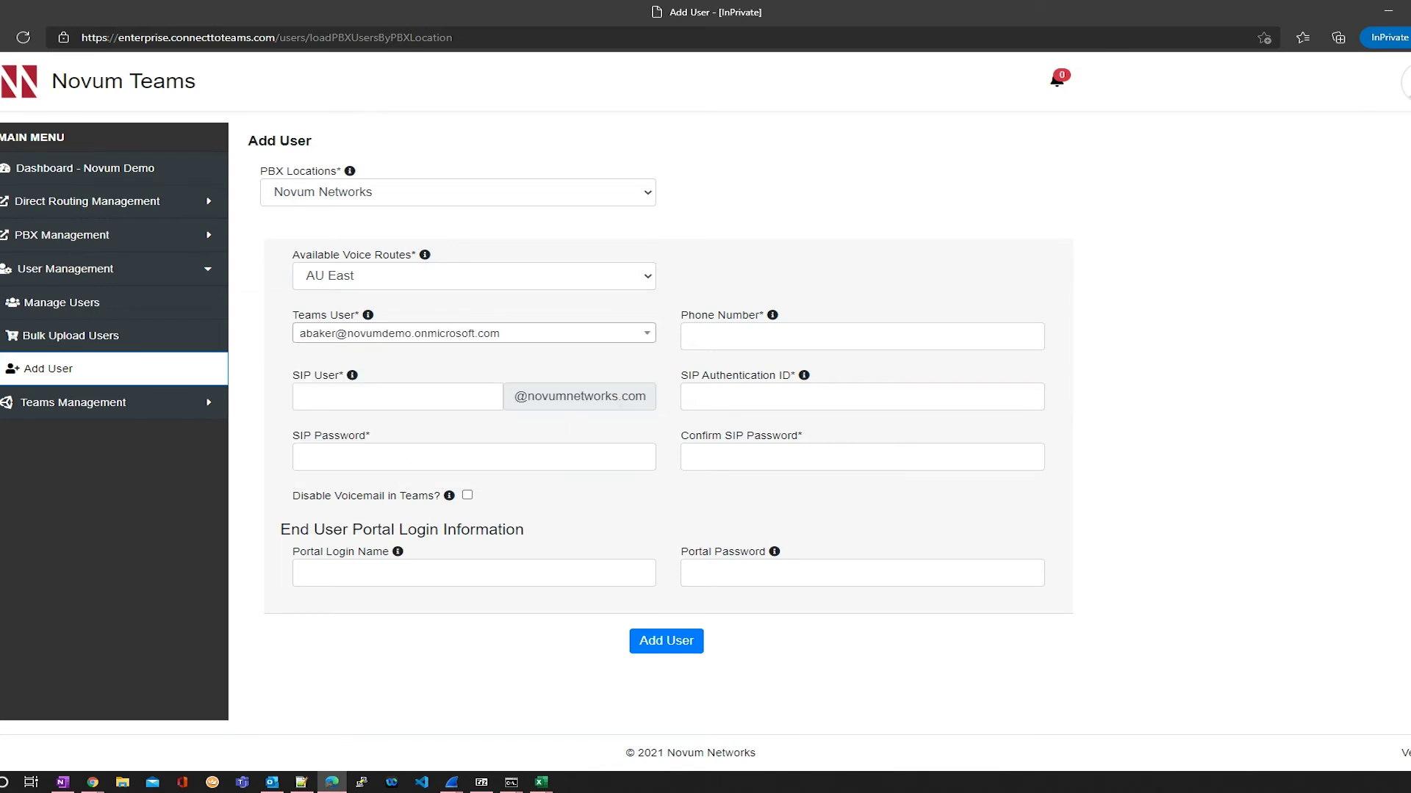
Step: Paste the user's number as SIP user and as phone number, removing the leading 61
key("alt+Tab")
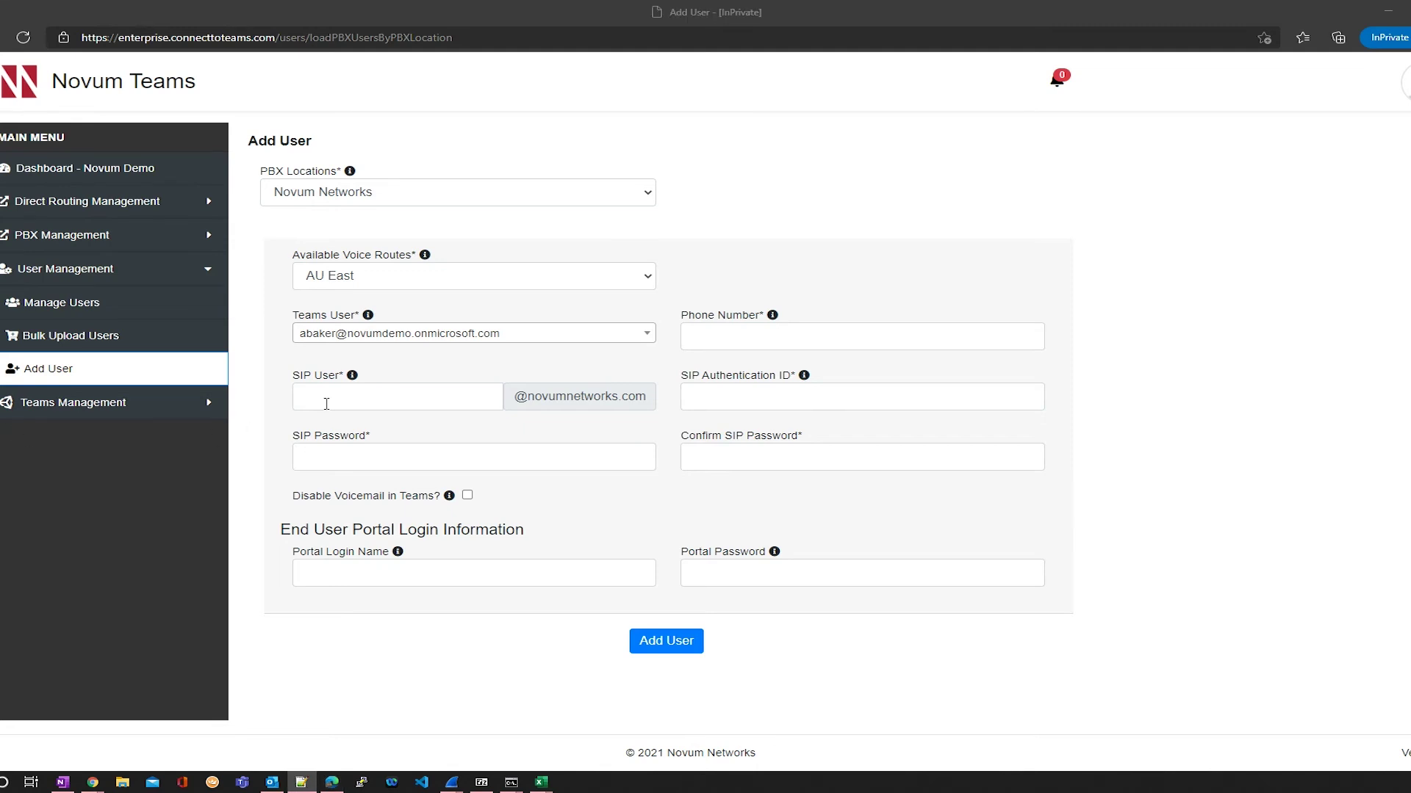
left_click(327, 403)
key("ctrl+v")
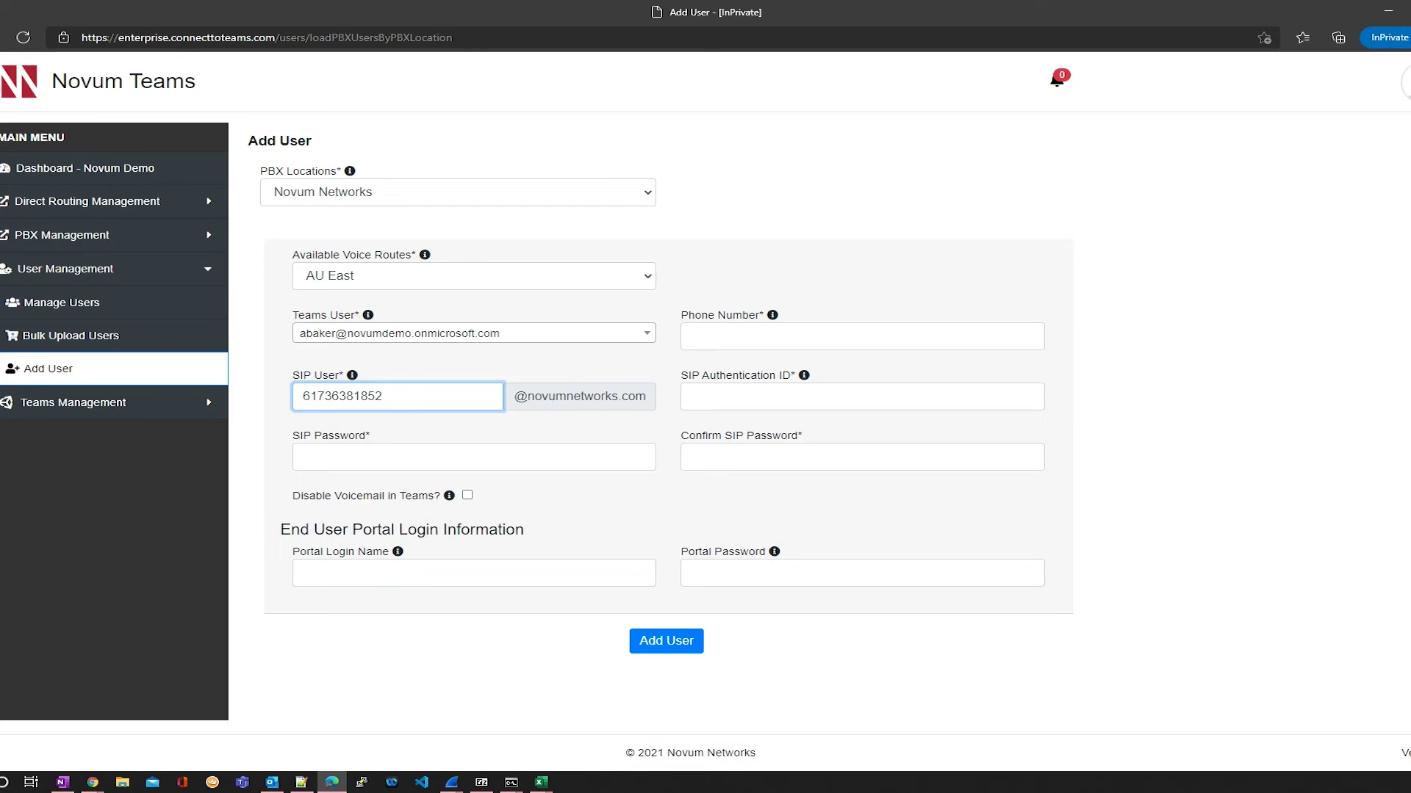
left_click(738, 338)
key("ctrl+v")
left_click_drag(709, 337, 674, 345)
key("BackSpace")
left_click_drag(774, 339, 682, 345)
left_click(679, 371)
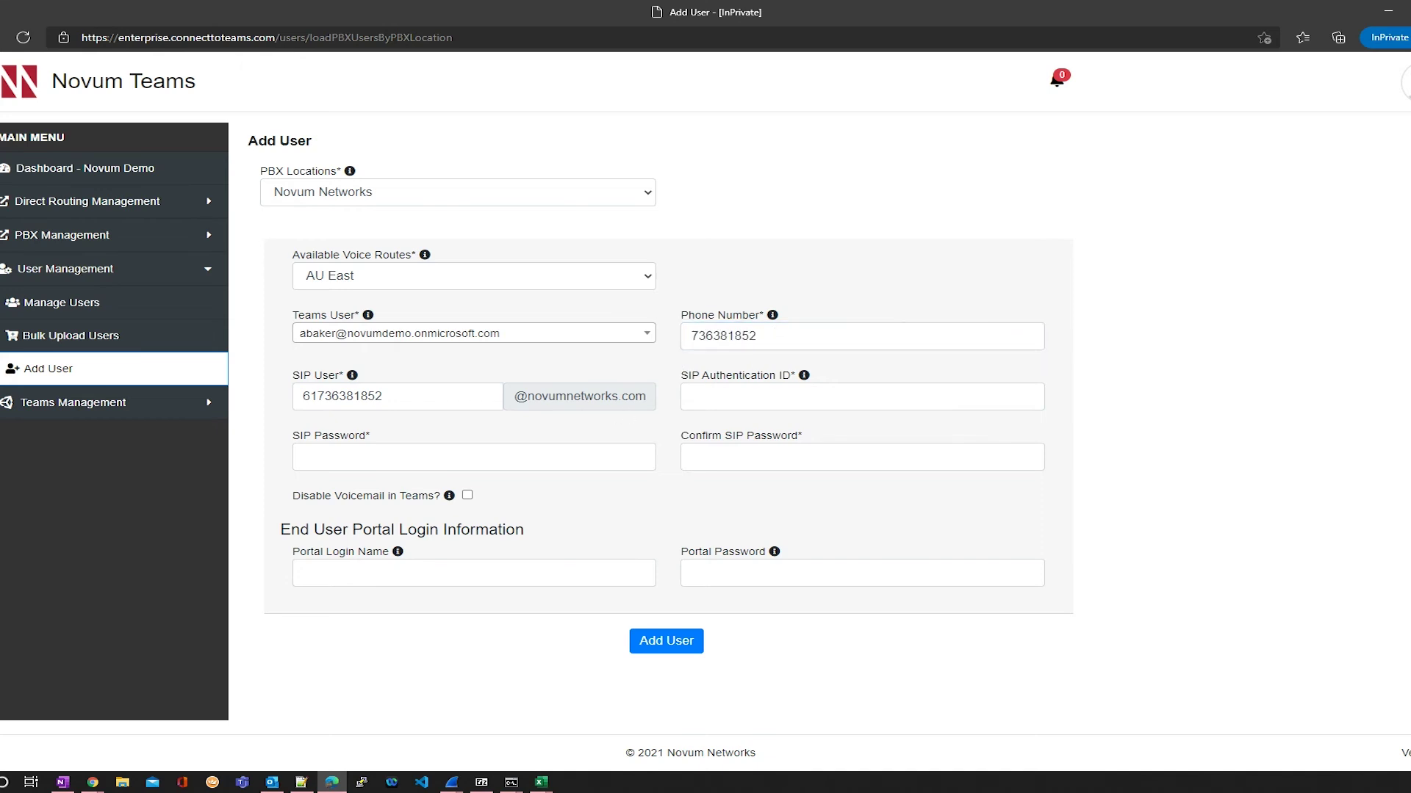
Step: Paste the SIP authentication ID and SIP password (twice), then create the Direct Routing user
key("alt+Tab")
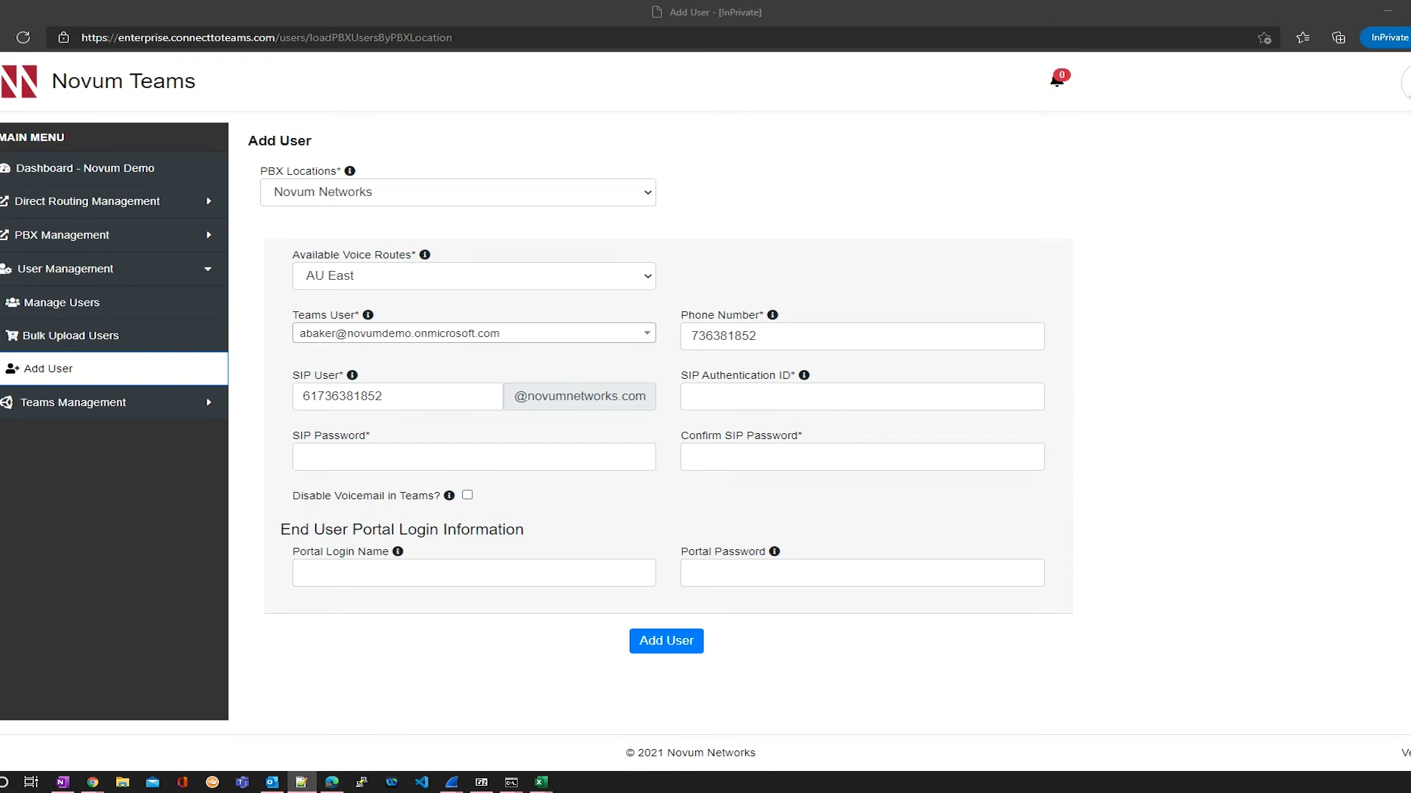
left_click(717, 396)
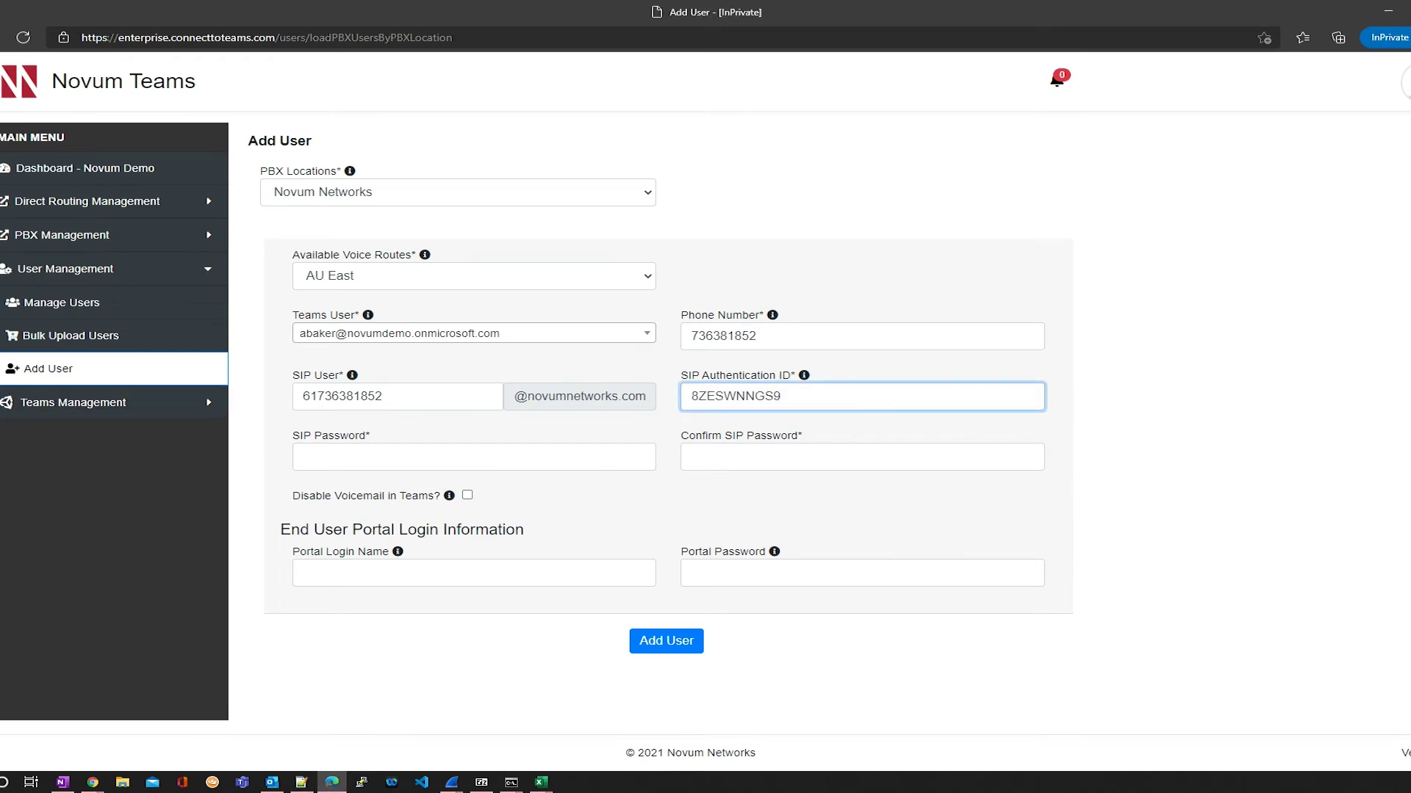
key("alt+Tab")
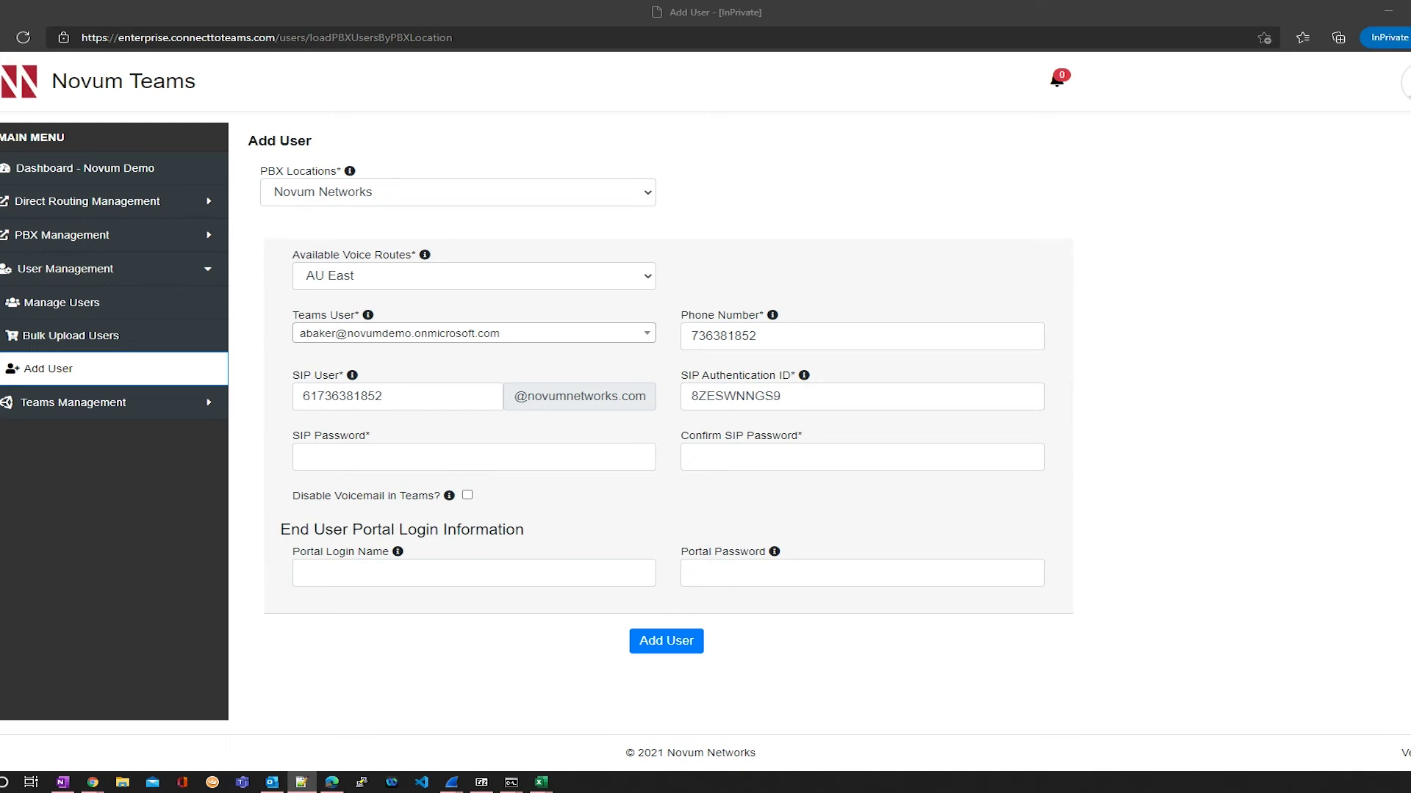
left_click(436, 462)
key("ctrl+v")
left_click(723, 458)
key("ctrl+v")
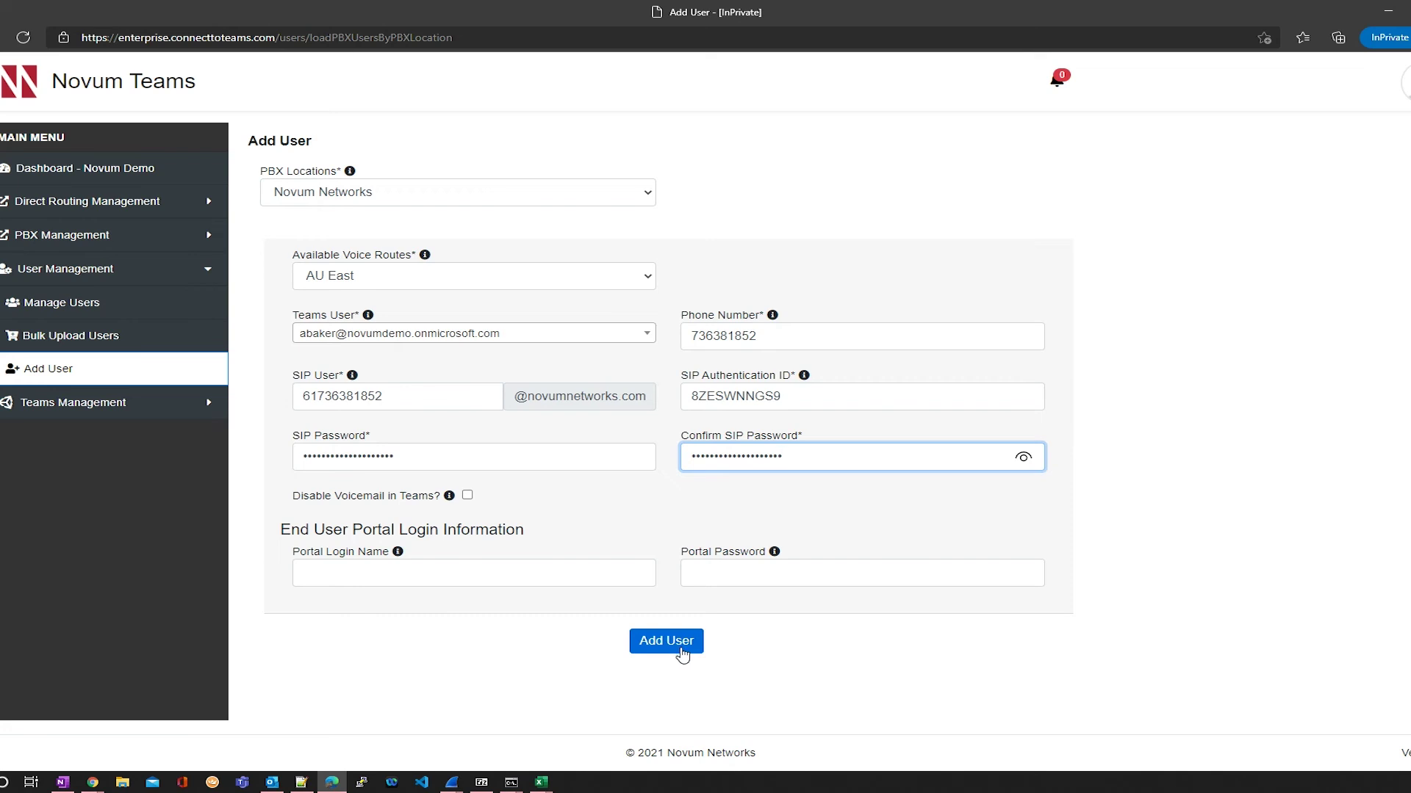
left_click(682, 654)
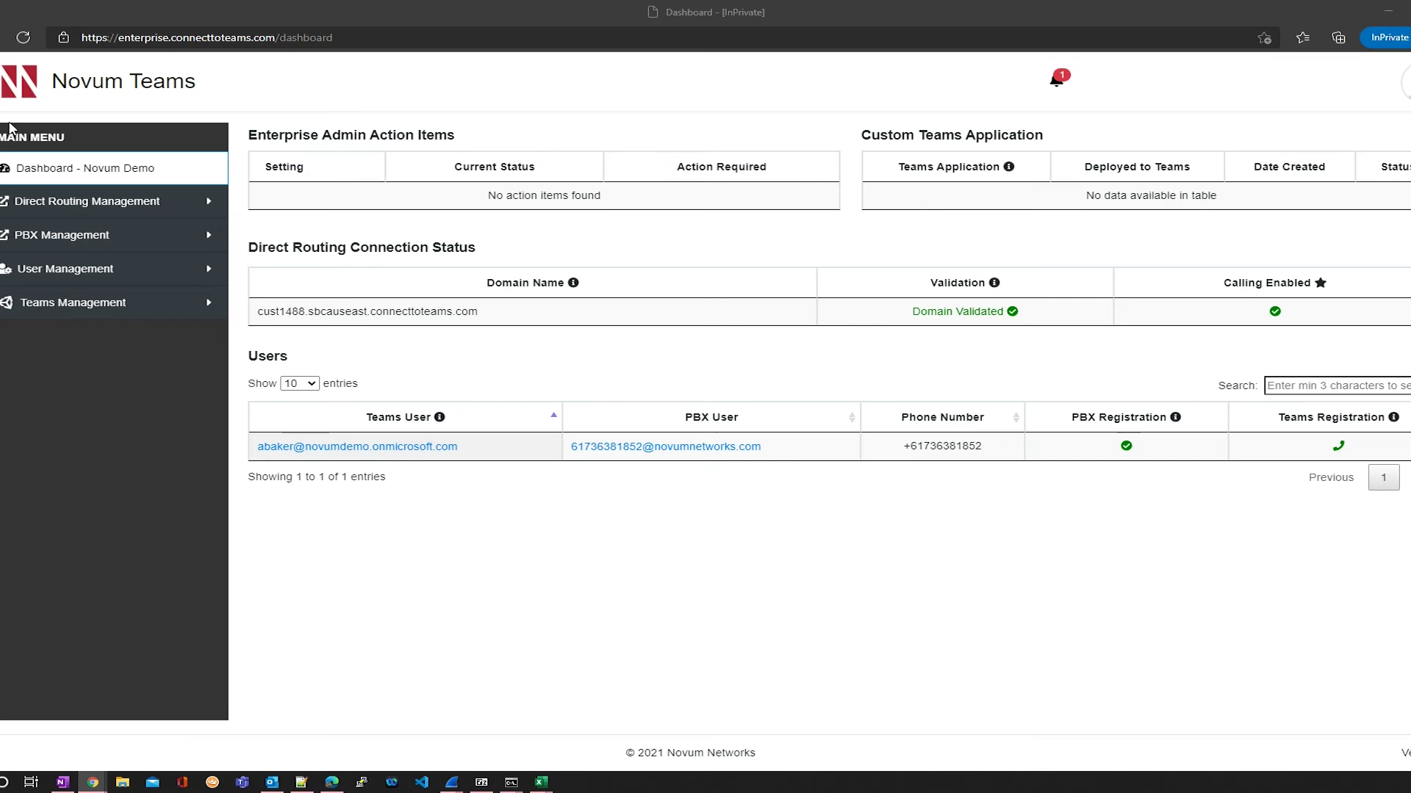
Step: Return to the dashboard to see the new user registered on both PBX and Teams
left_click(140, 175)
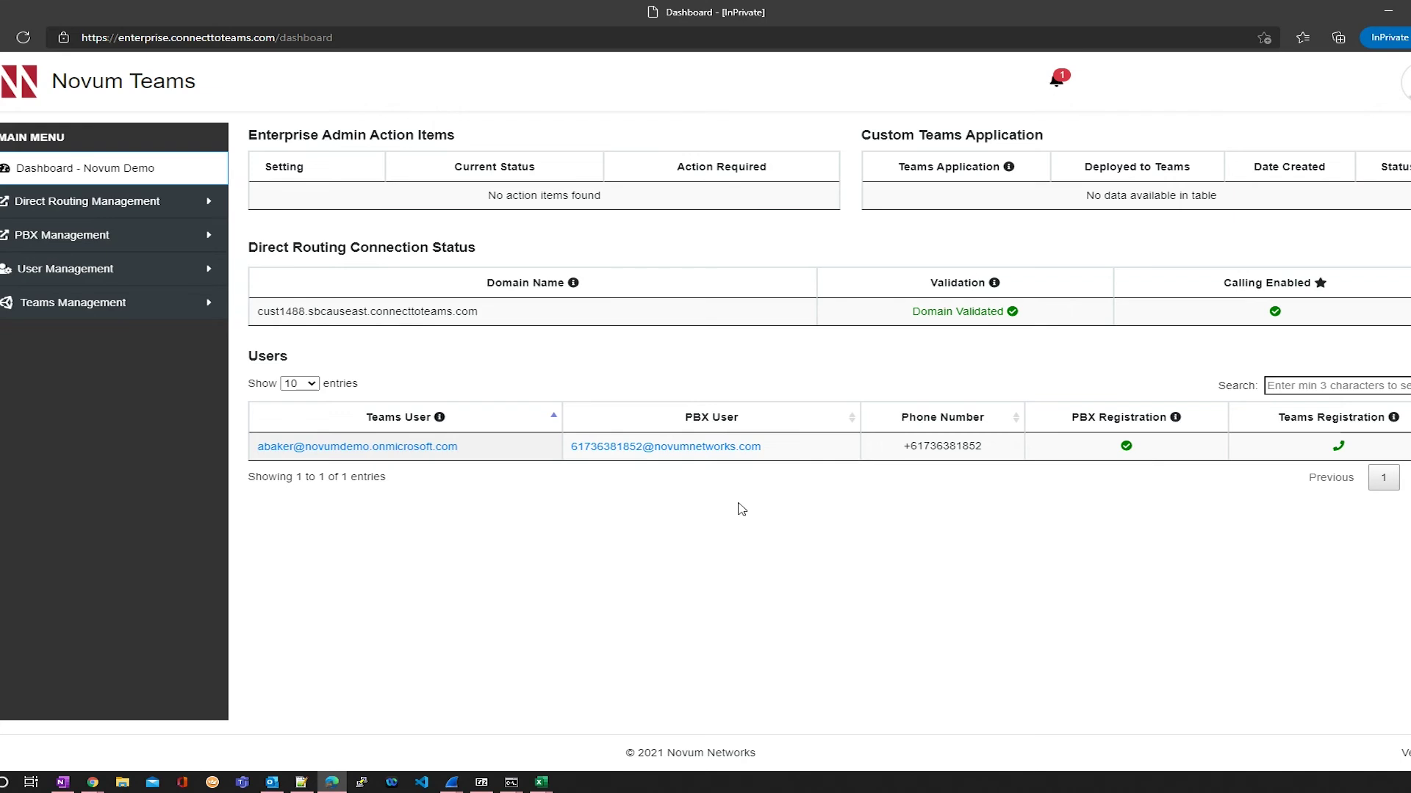
Step: Sign in with the new user's Microsoft account e-mail and password, then open Calls
left_click(498, 460)
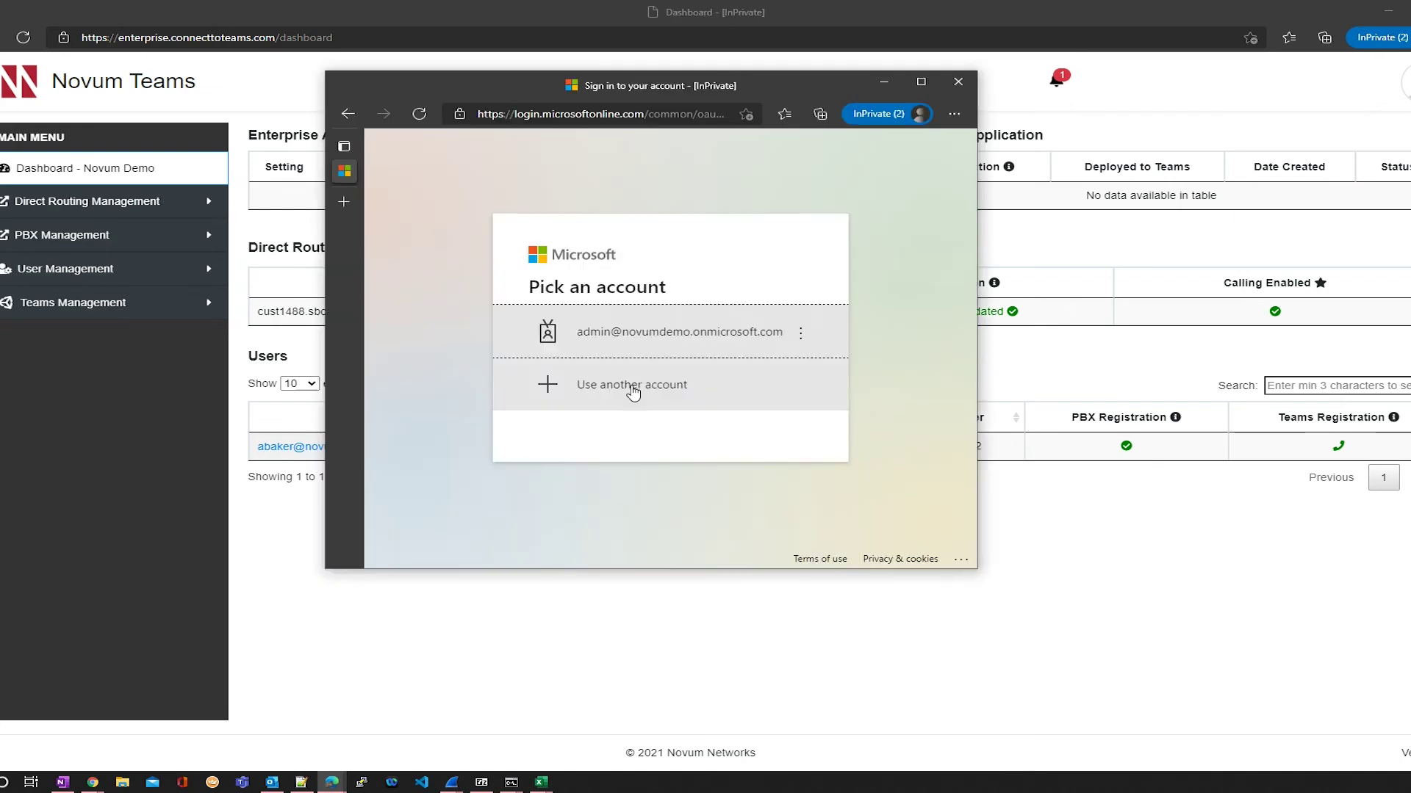
left_click(630, 390)
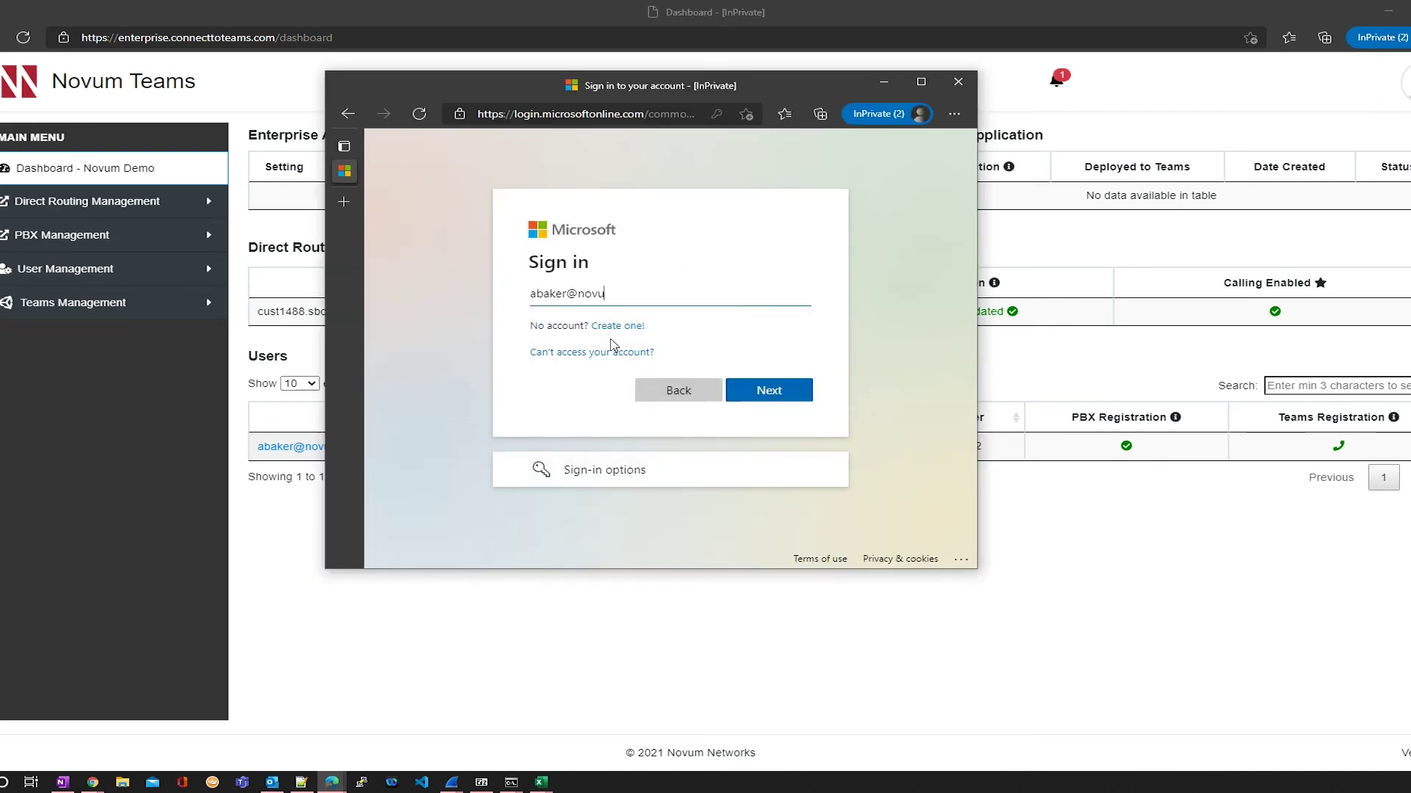
left_click(744, 392)
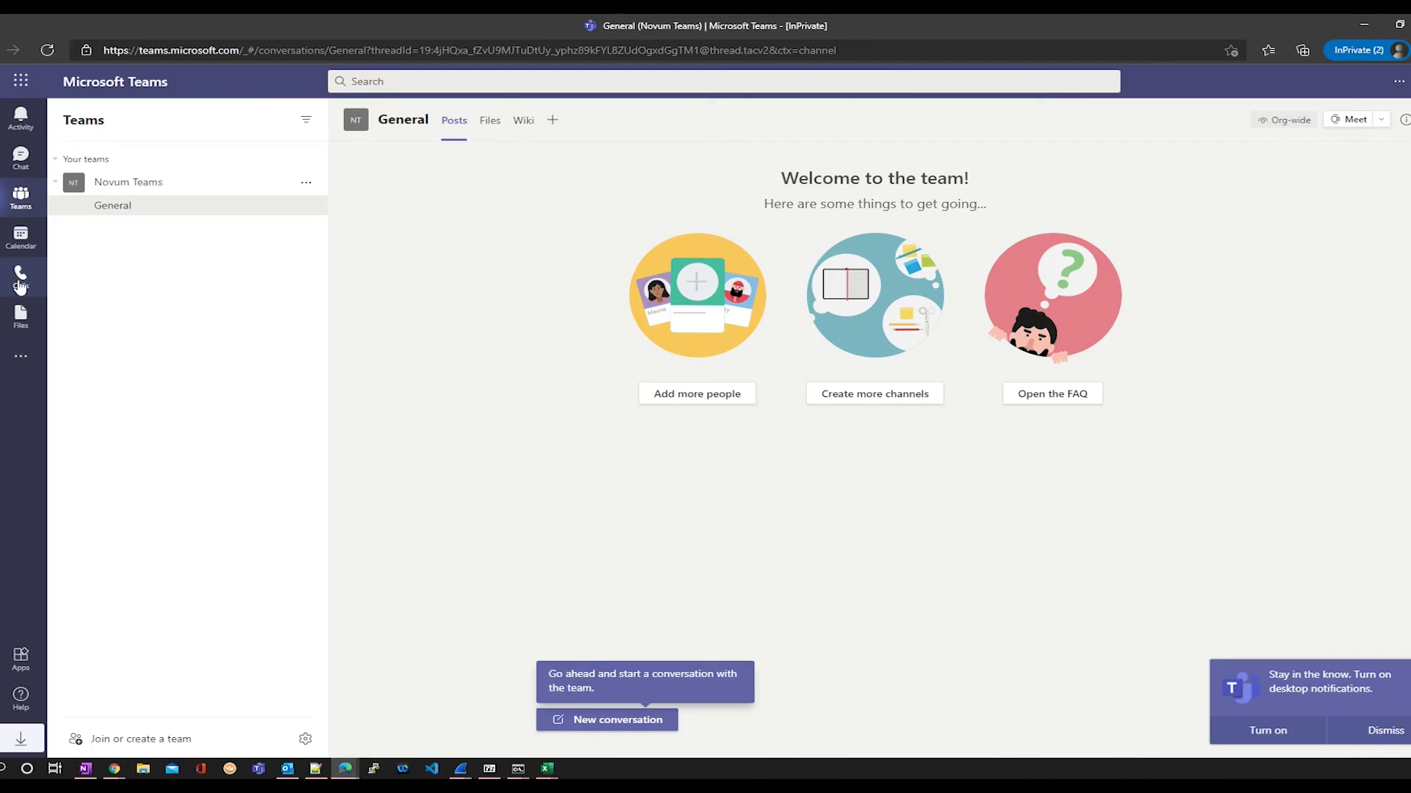
left_click(28, 288)
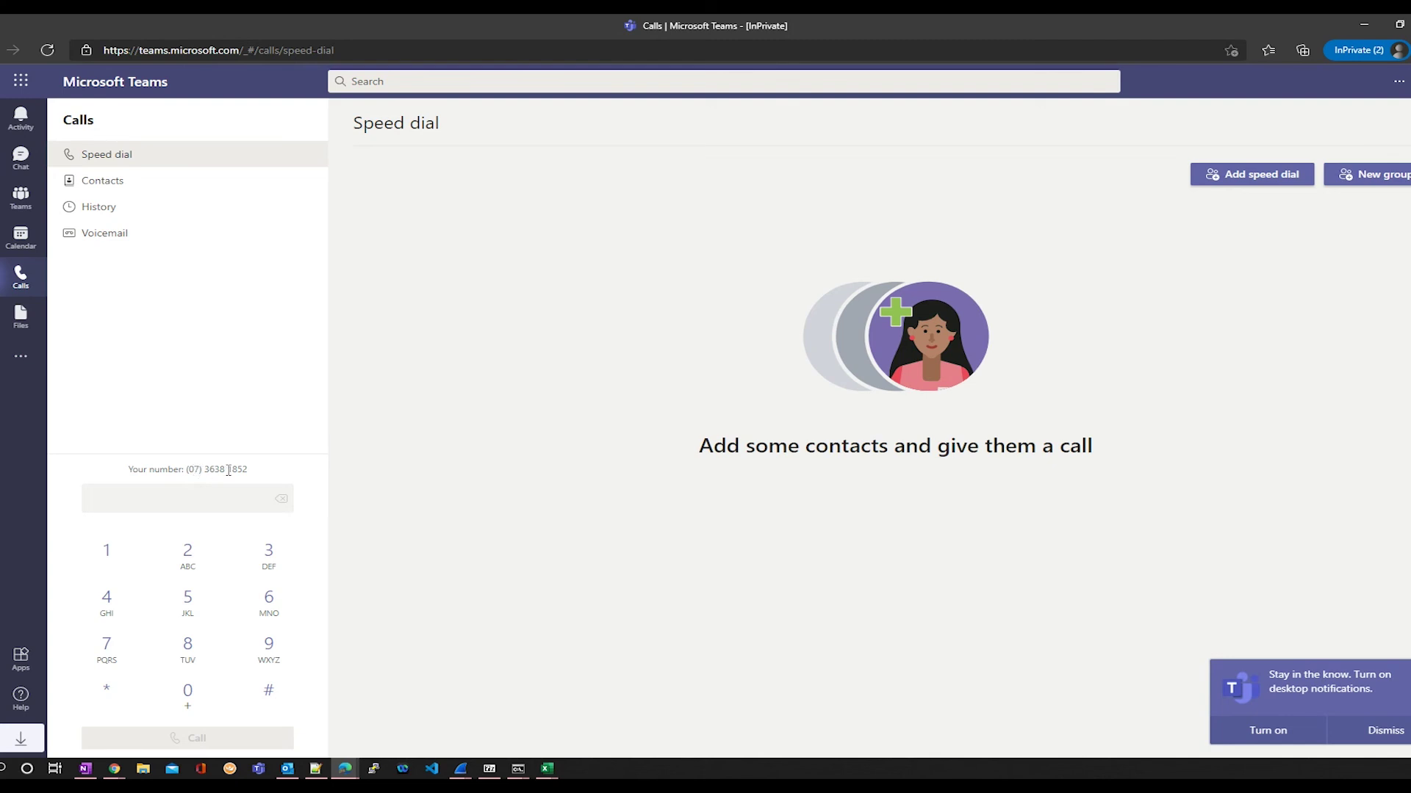
Step: Dial an external test number from the dial pad and allow microphone access
left_click_drag(245, 469, 186, 470)
left_click(207, 496)
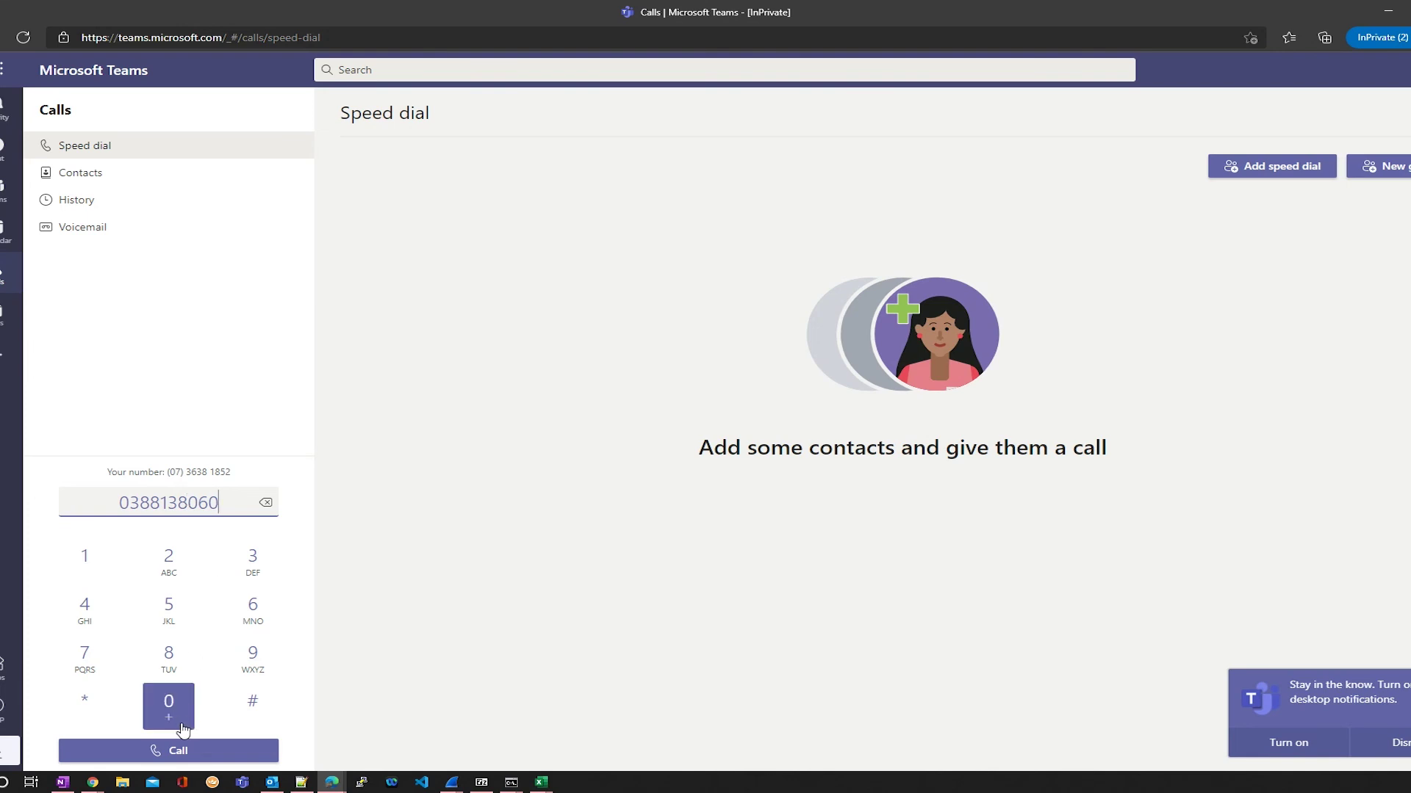
left_click(181, 750)
left_click(130, 147)
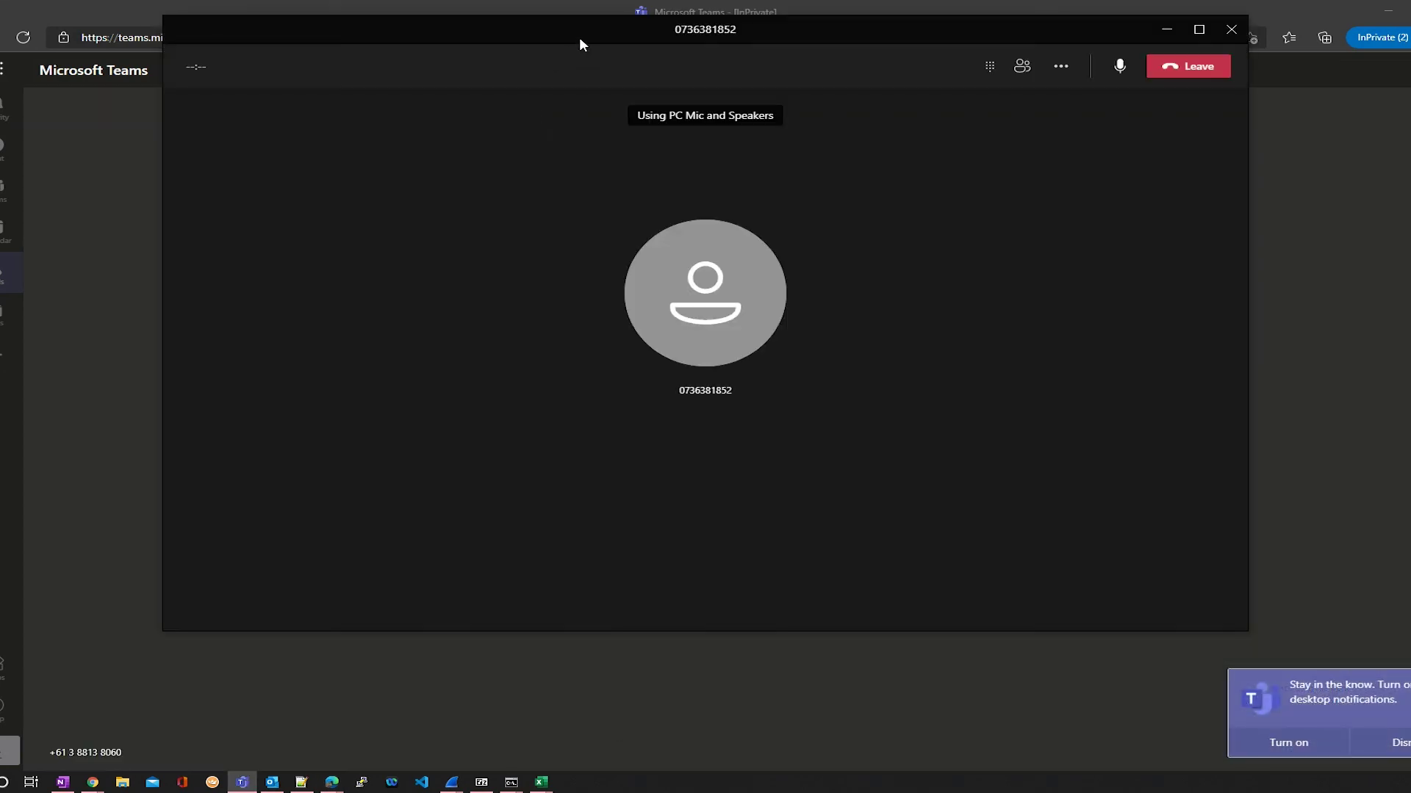
Step: Hang up the answered test call and close Teams to return to the Novum dashboard
left_click_drag(579, 37, 743, 188)
left_click_drag(856, 13, 553, 81)
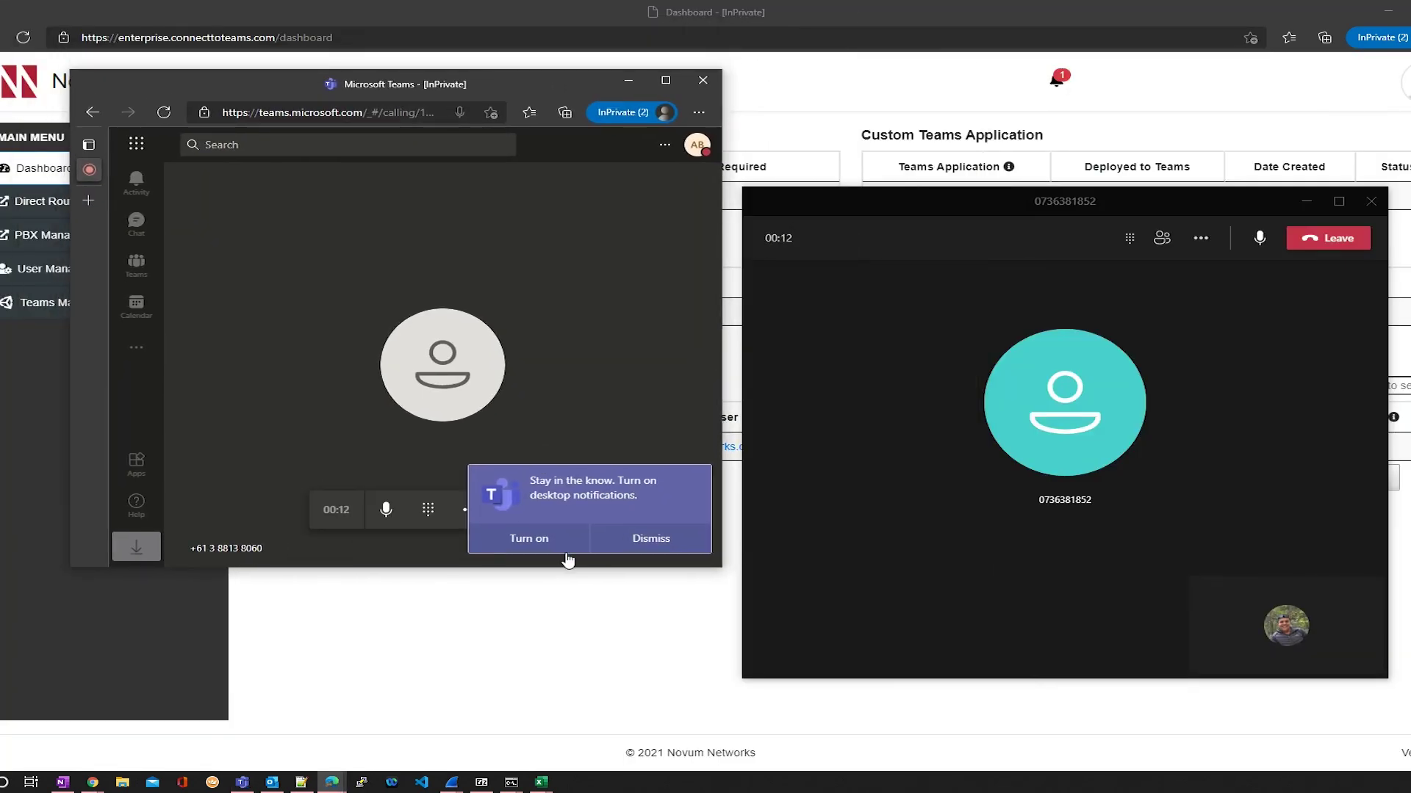
left_click(632, 539)
left_click(562, 513)
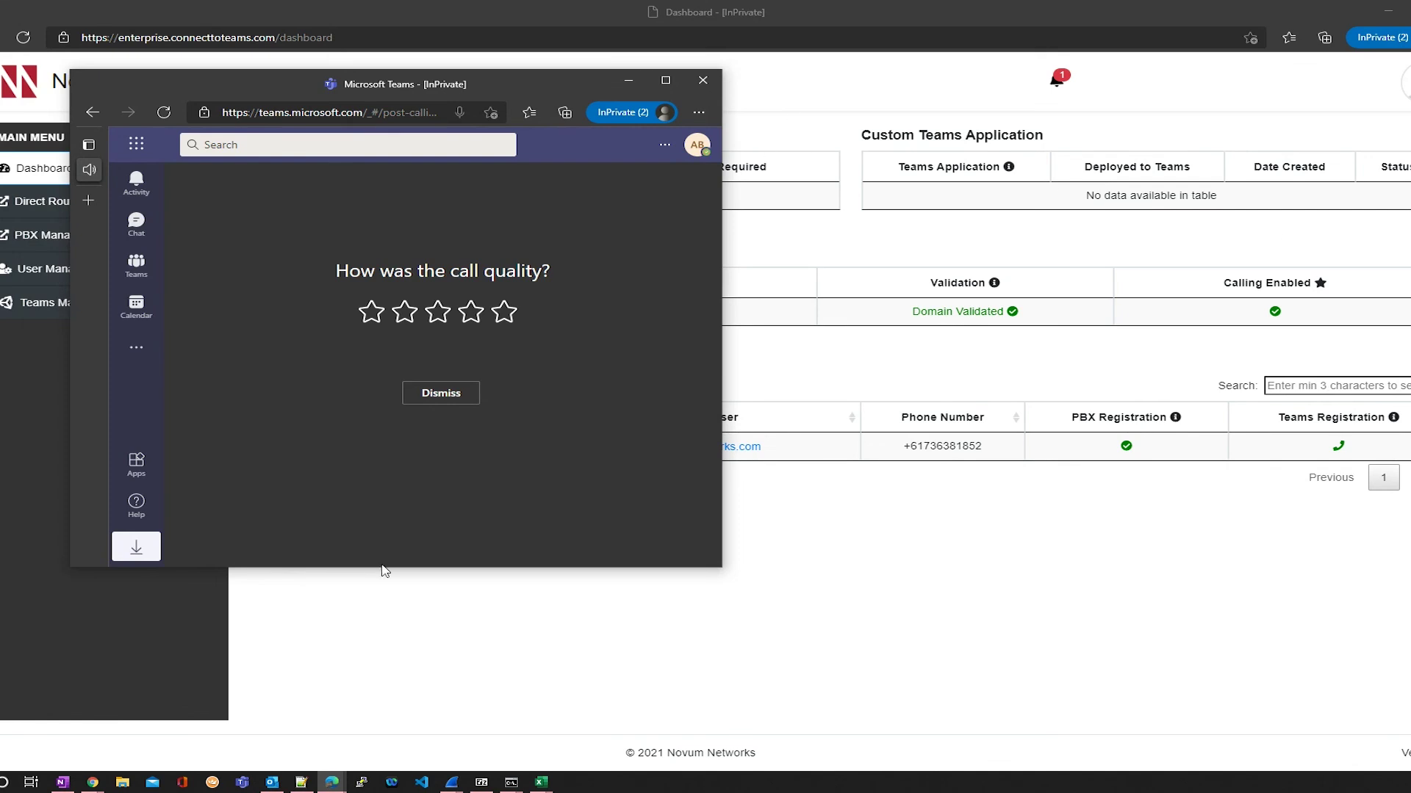
left_click(947, 502)
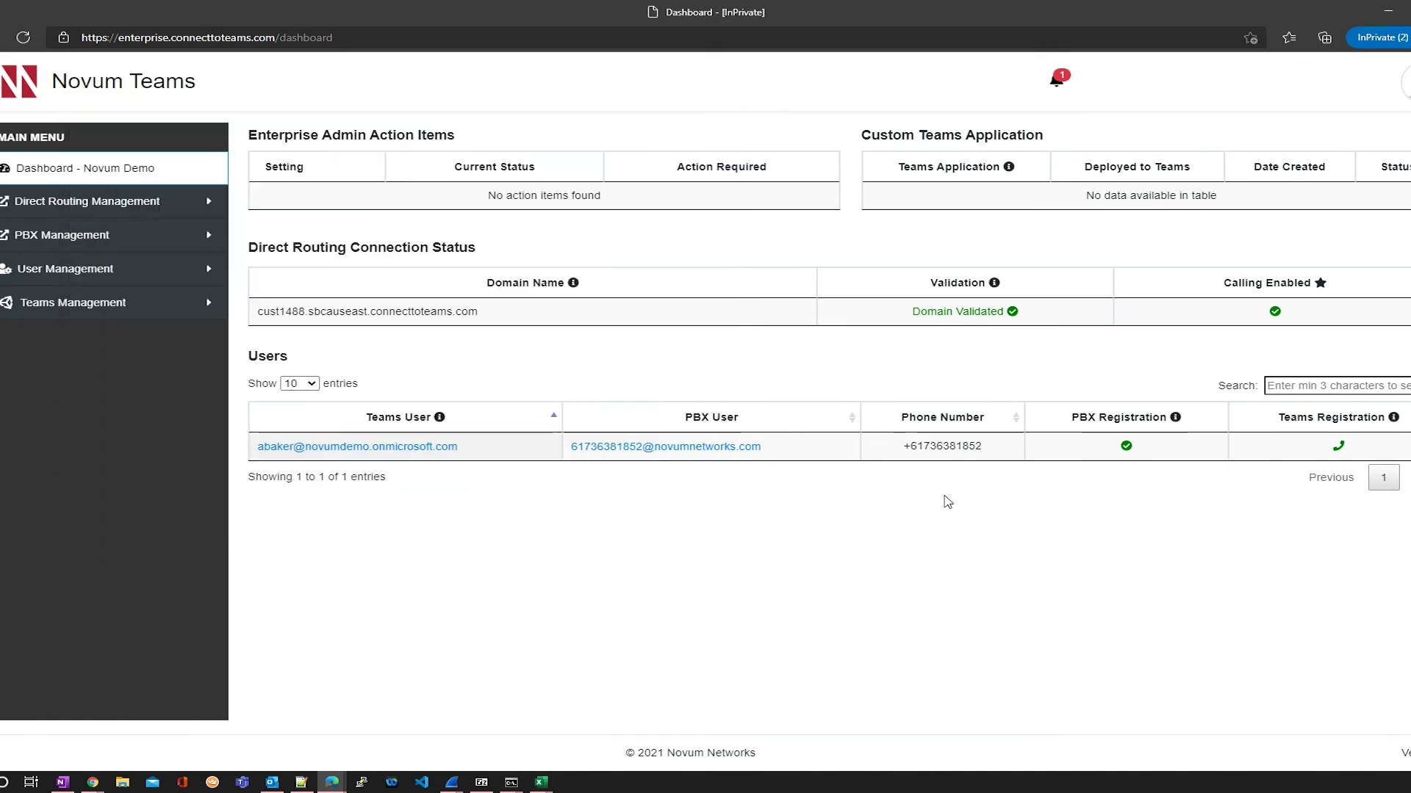
Step: Start a new user with PBX location Novum Networks and the second user's Teams account
left_click(74, 269)
left_click(86, 376)
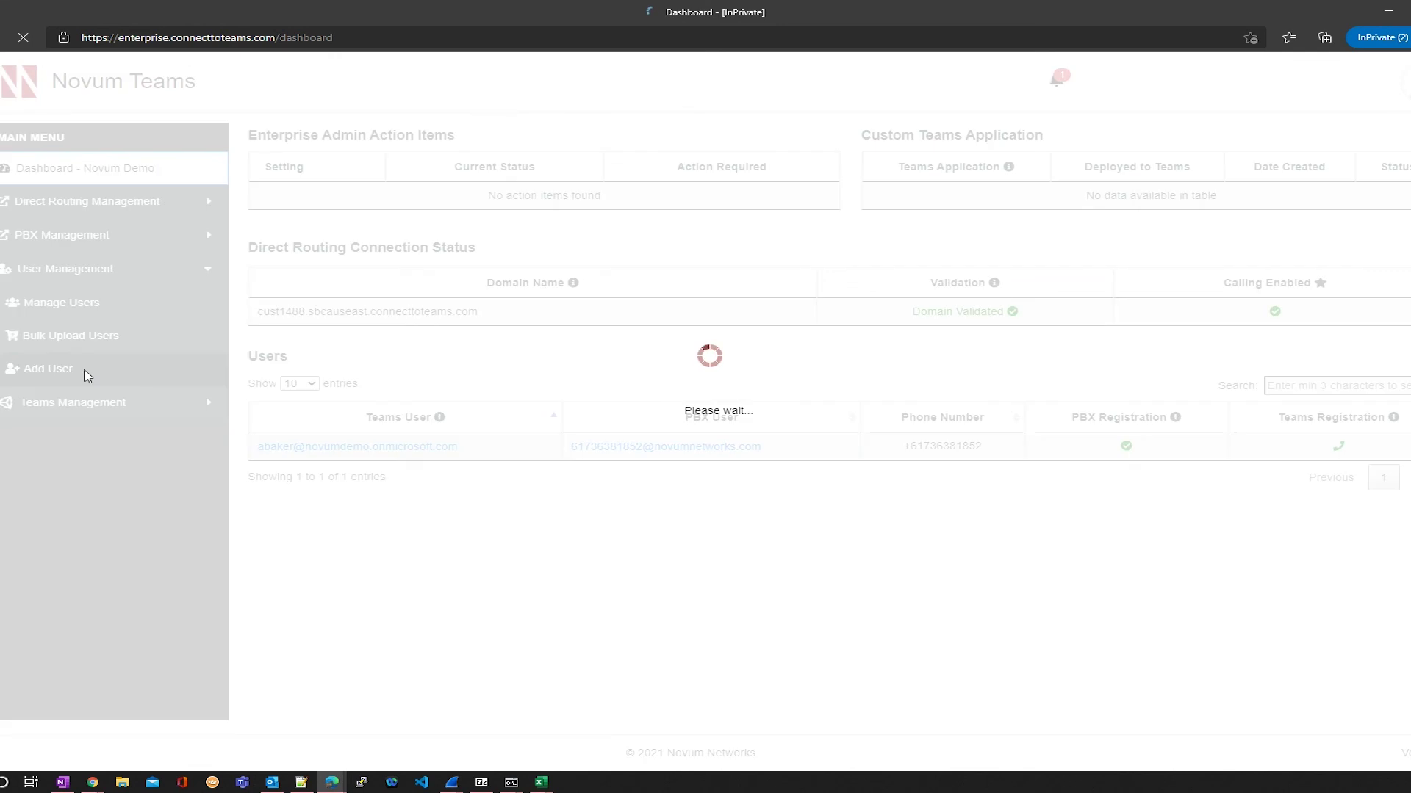
left_click(478, 192)
left_click(479, 230)
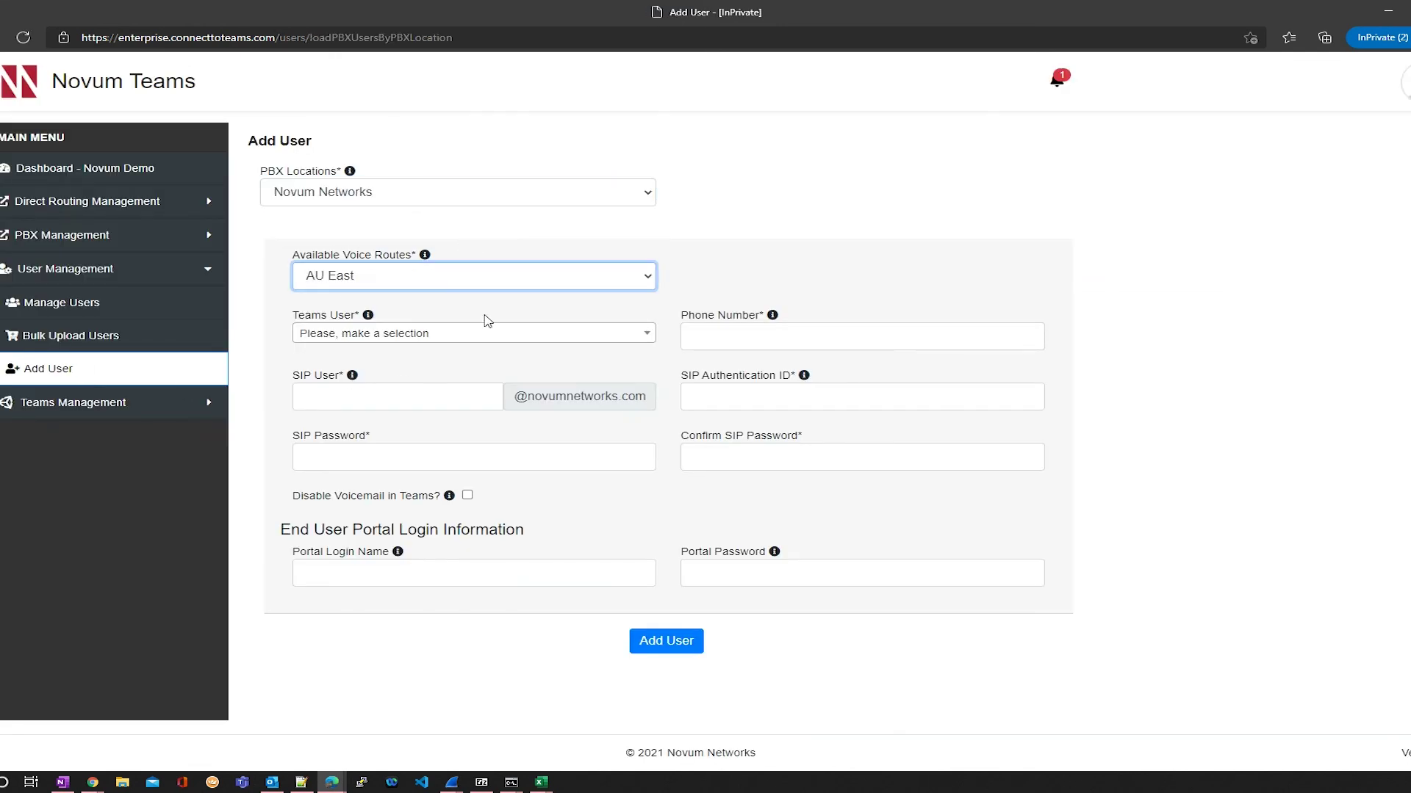
left_click(484, 341)
left_click(439, 435)
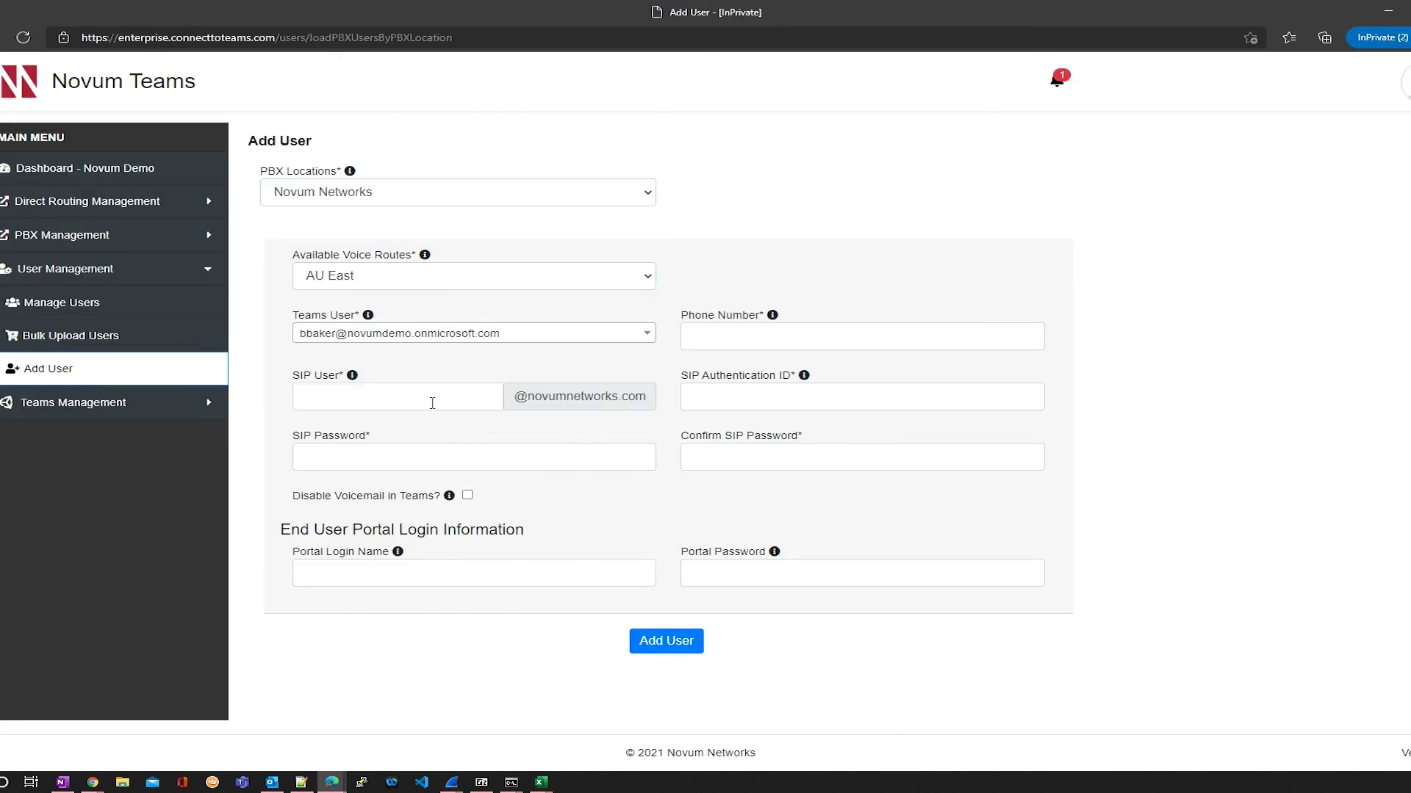
Step: Copy the SIP user digits into the phone number field and submit the user
left_click_drag(386, 397, 328, 396)
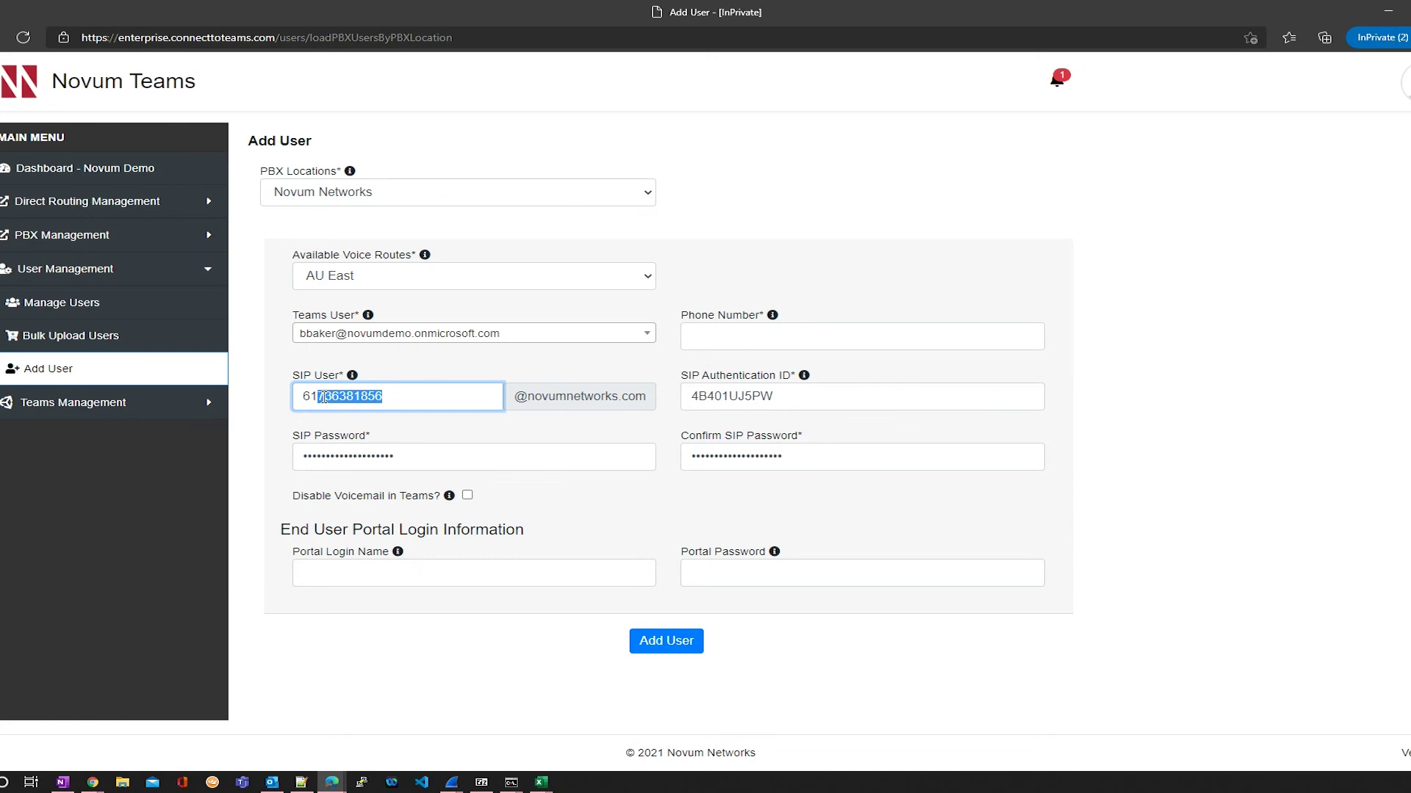
left_click(753, 334)
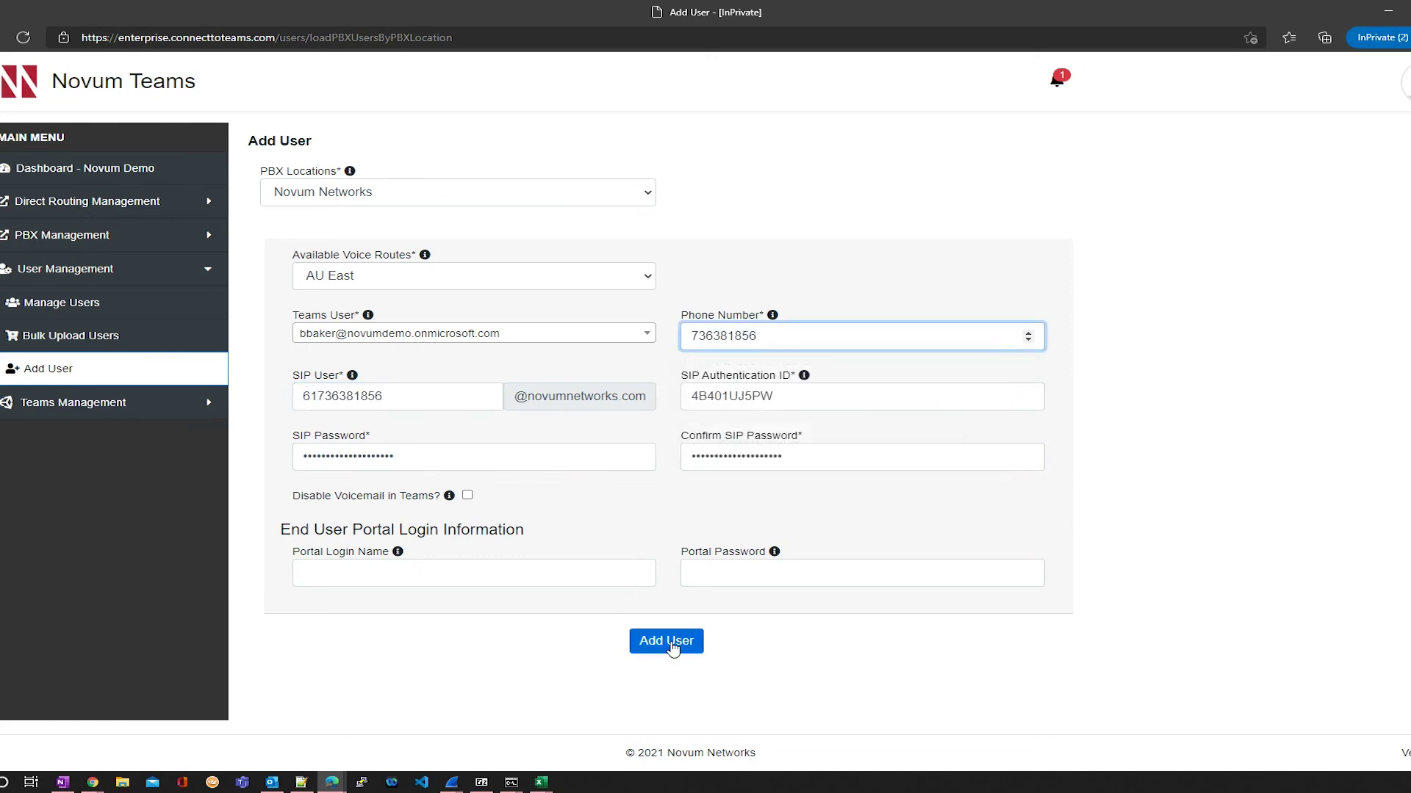
left_click(673, 644)
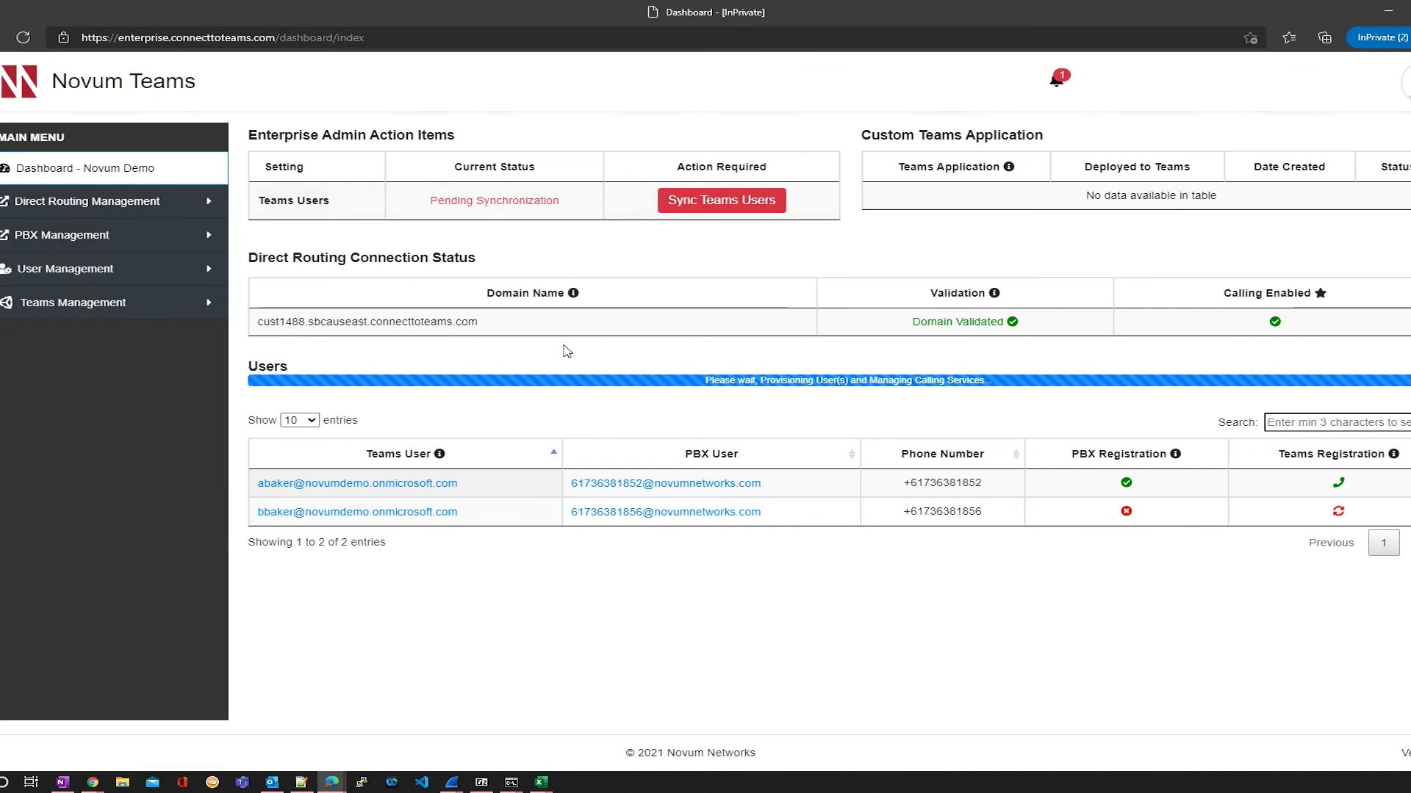
Step: Reload the Dashboard - Novum Demo page to check the second user's provisioning
left_click(113, 176)
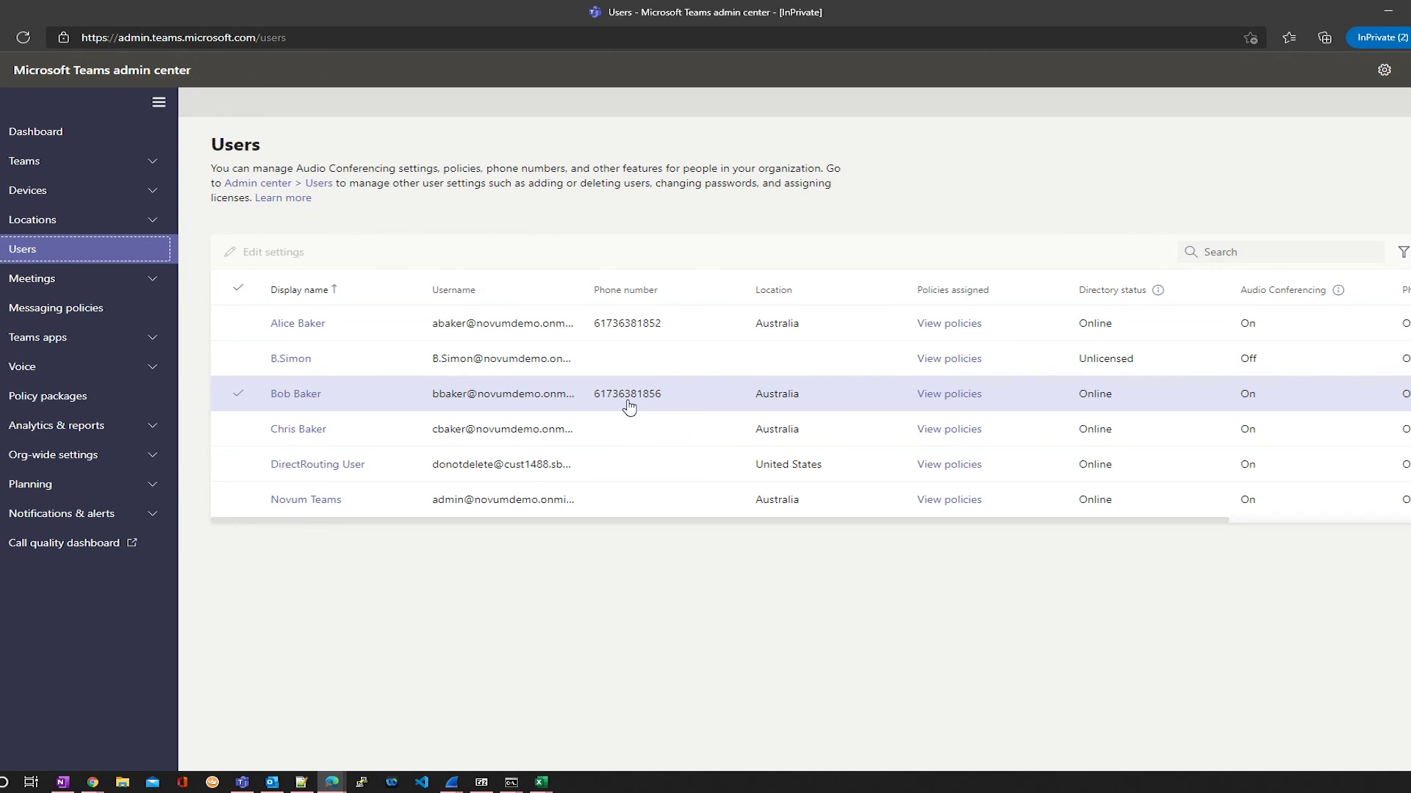
Step: Run the PSTN minute & SMS (preview) pools usage report and scroll to its table
left_click(62, 437)
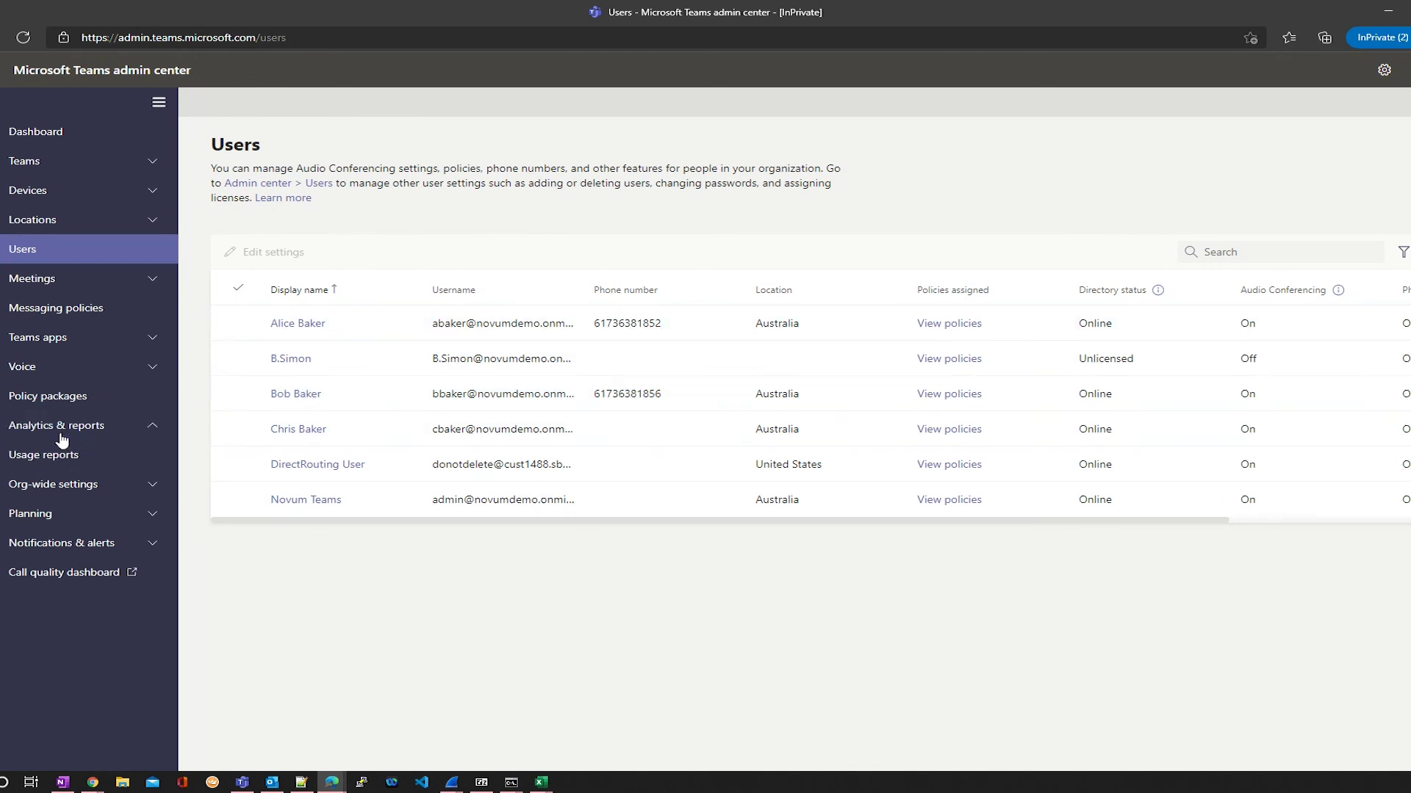
left_click(57, 457)
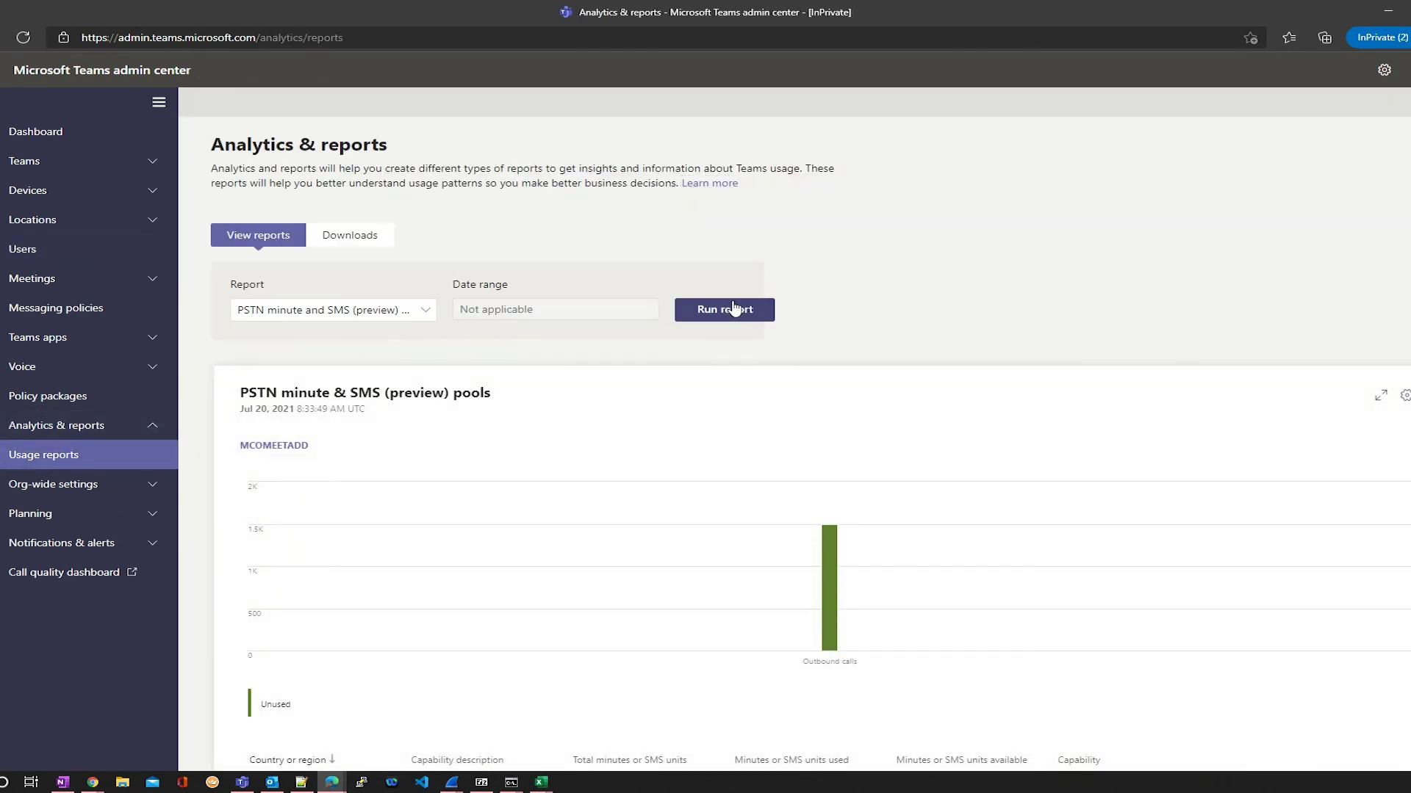
mouse_move(862, 538)
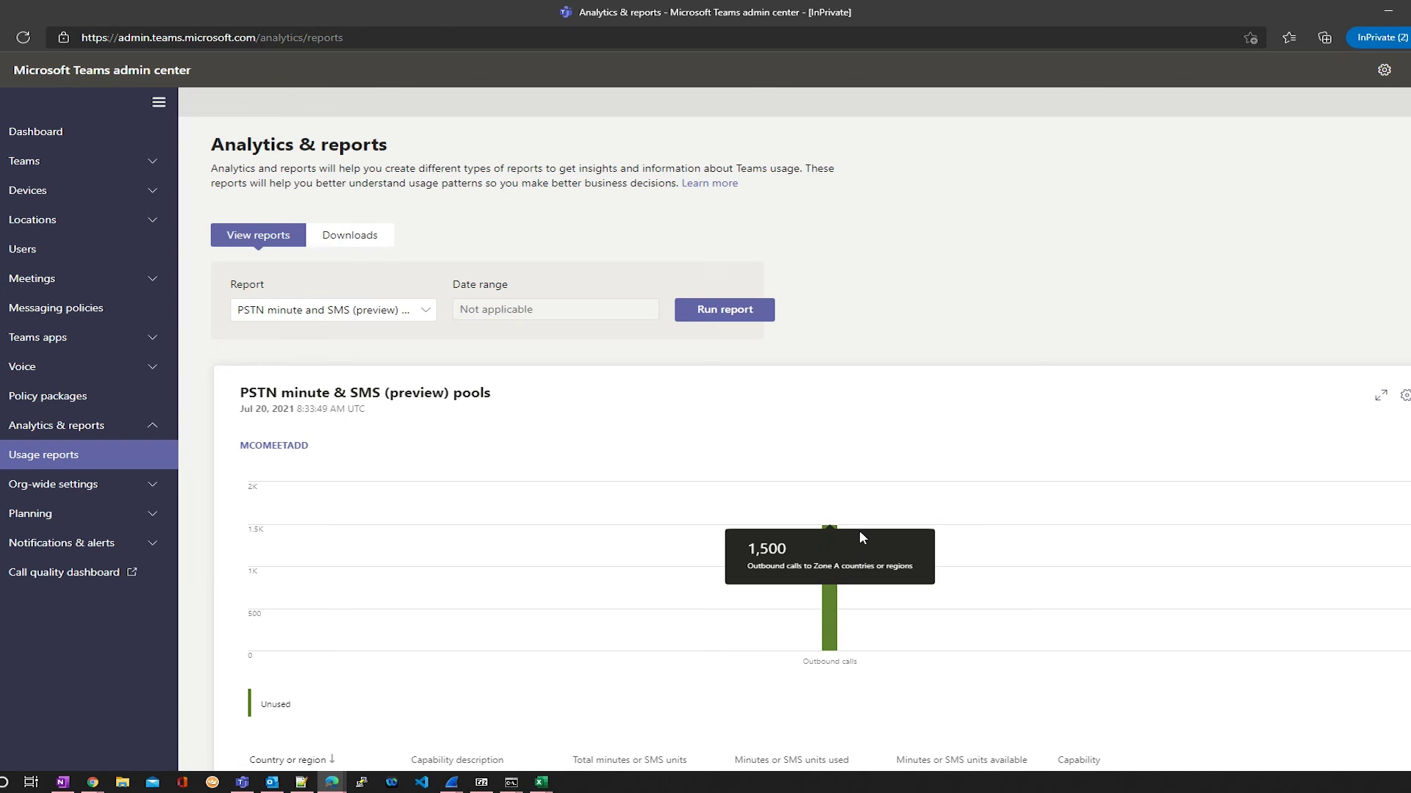
scroll(481, 695, "down", 3)
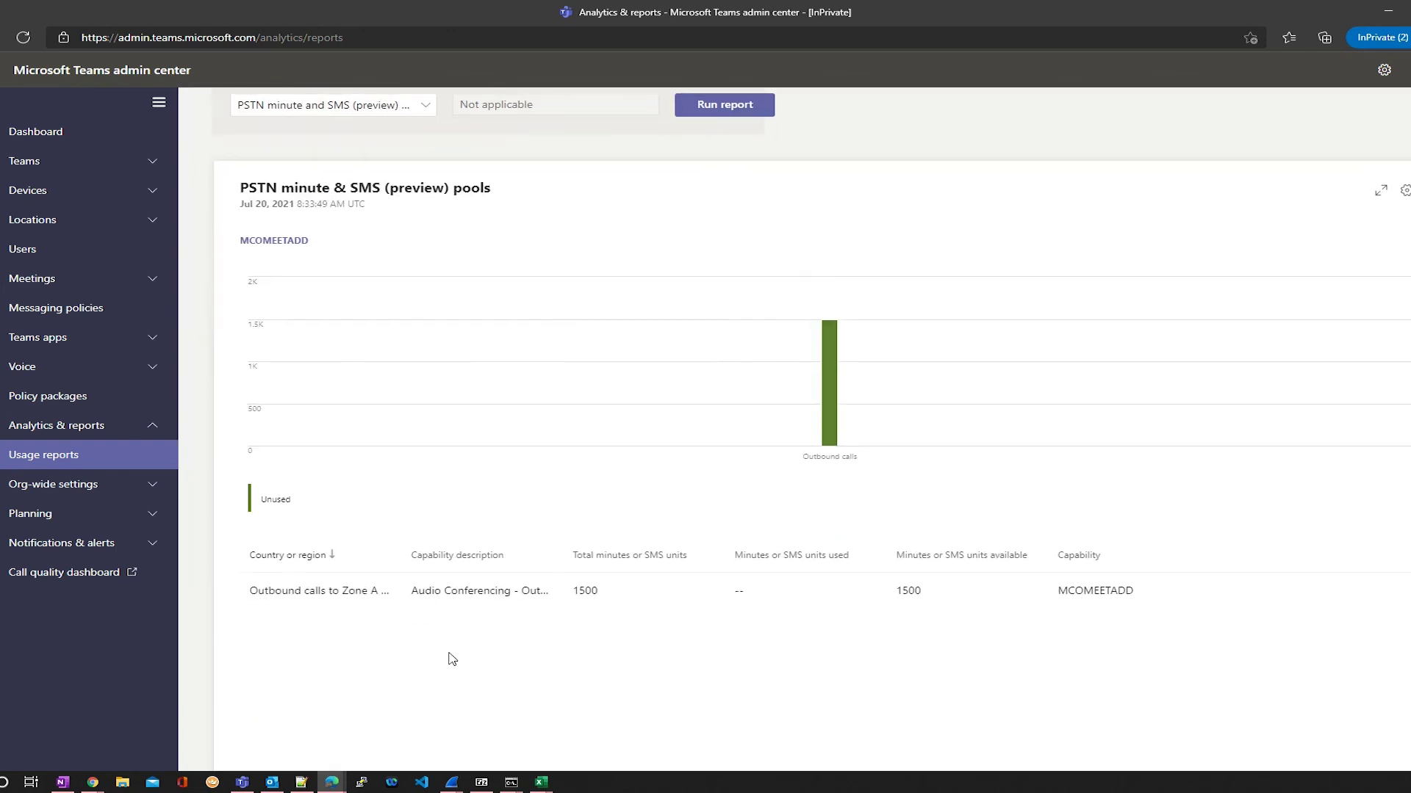
Step: Open the first user's profile, check its Voice, Policies and Account tabs, ending on Voice
left_click(41, 256)
left_click(310, 331)
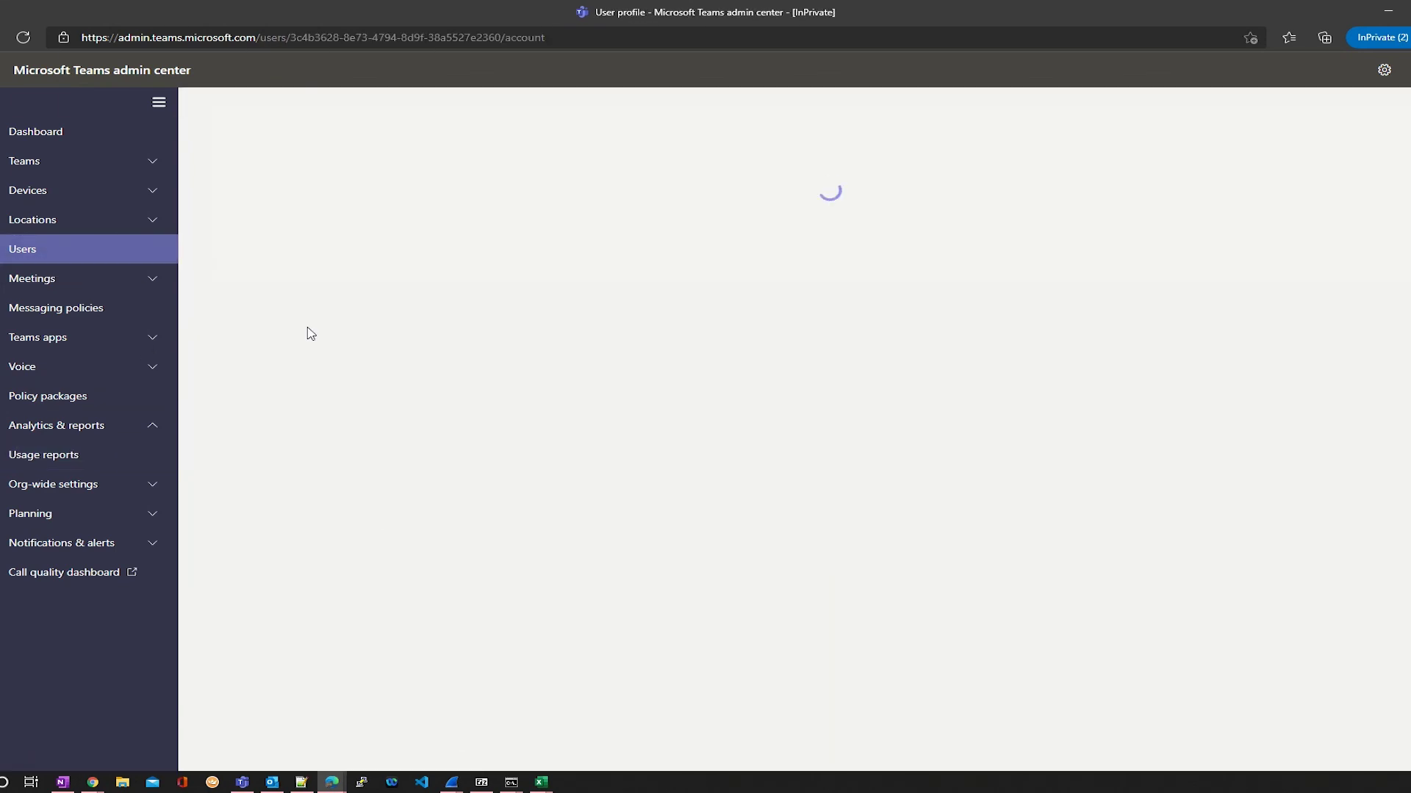
left_click(316, 380)
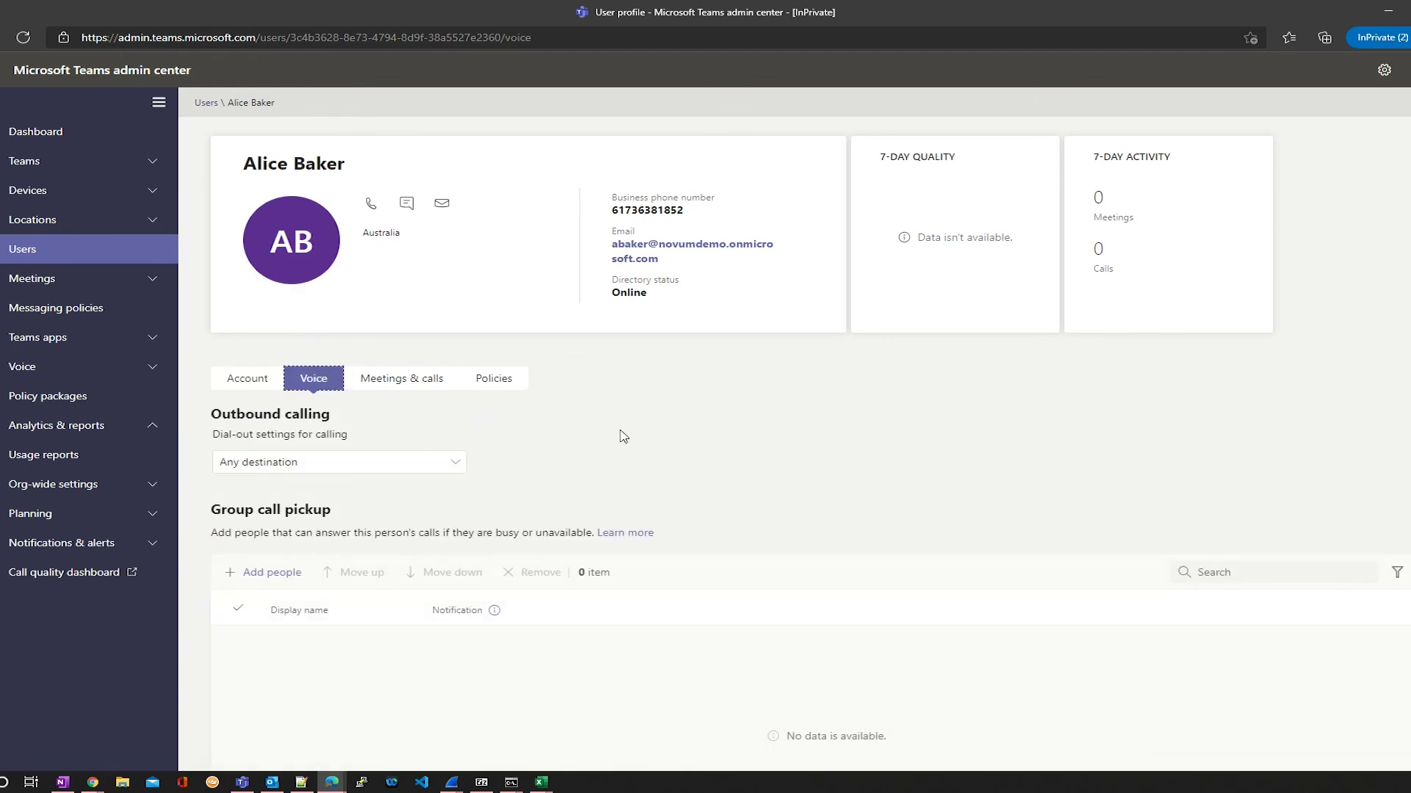
scroll(623, 436, "down", 2)
left_click(493, 274)
left_click(243, 384)
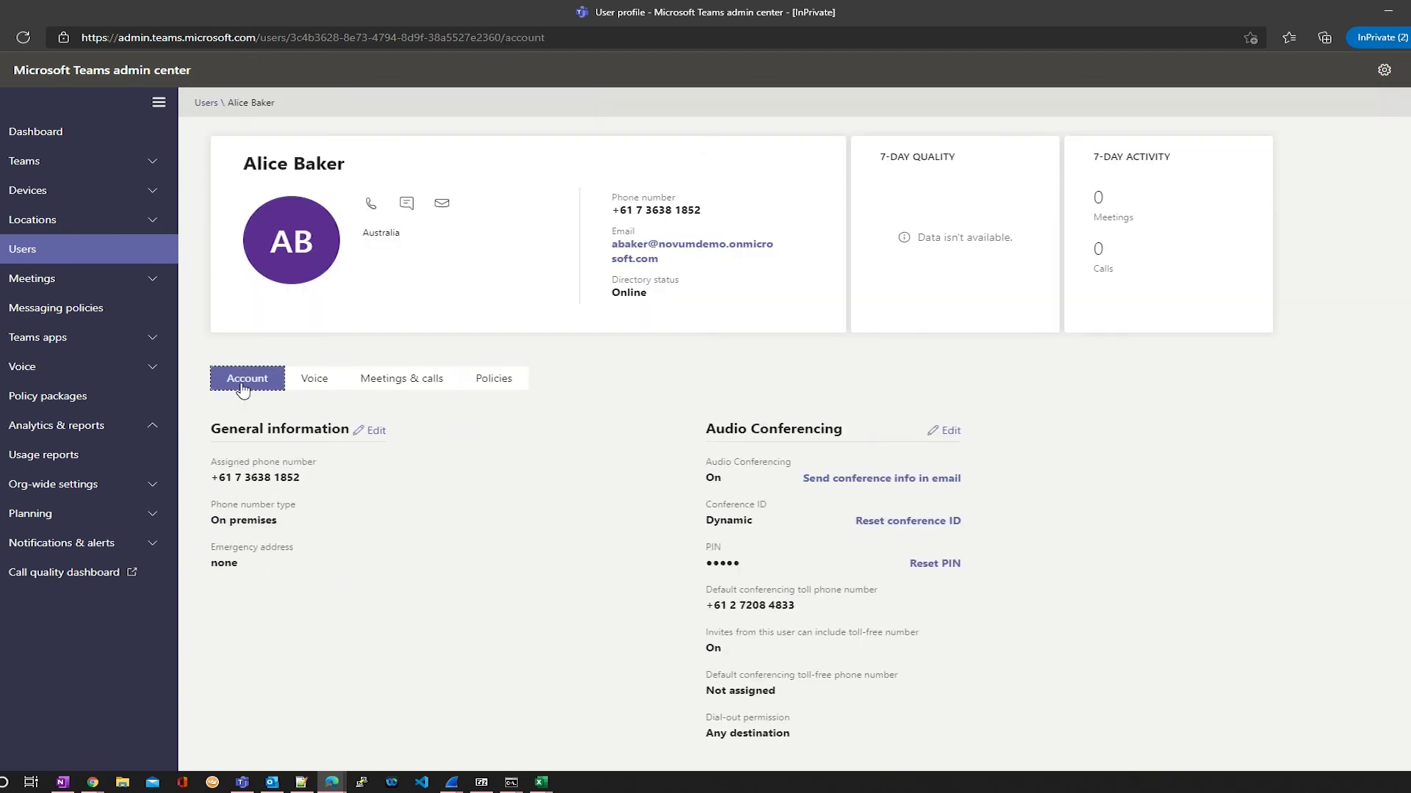
left_click(314, 378)
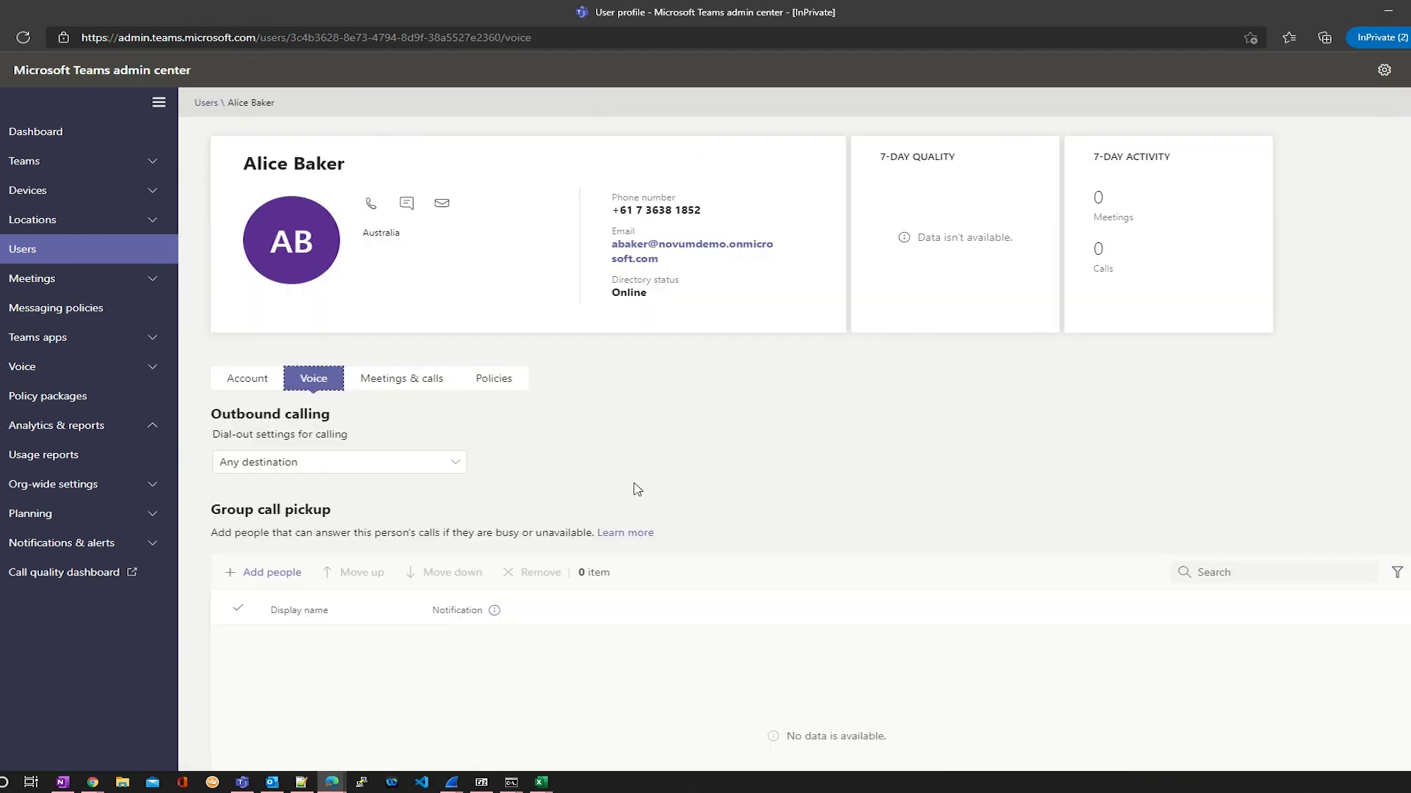
scroll(671, 492, "down", 3)
scroll(797, 540, "down", 5)
scroll(557, 460, "up", 8)
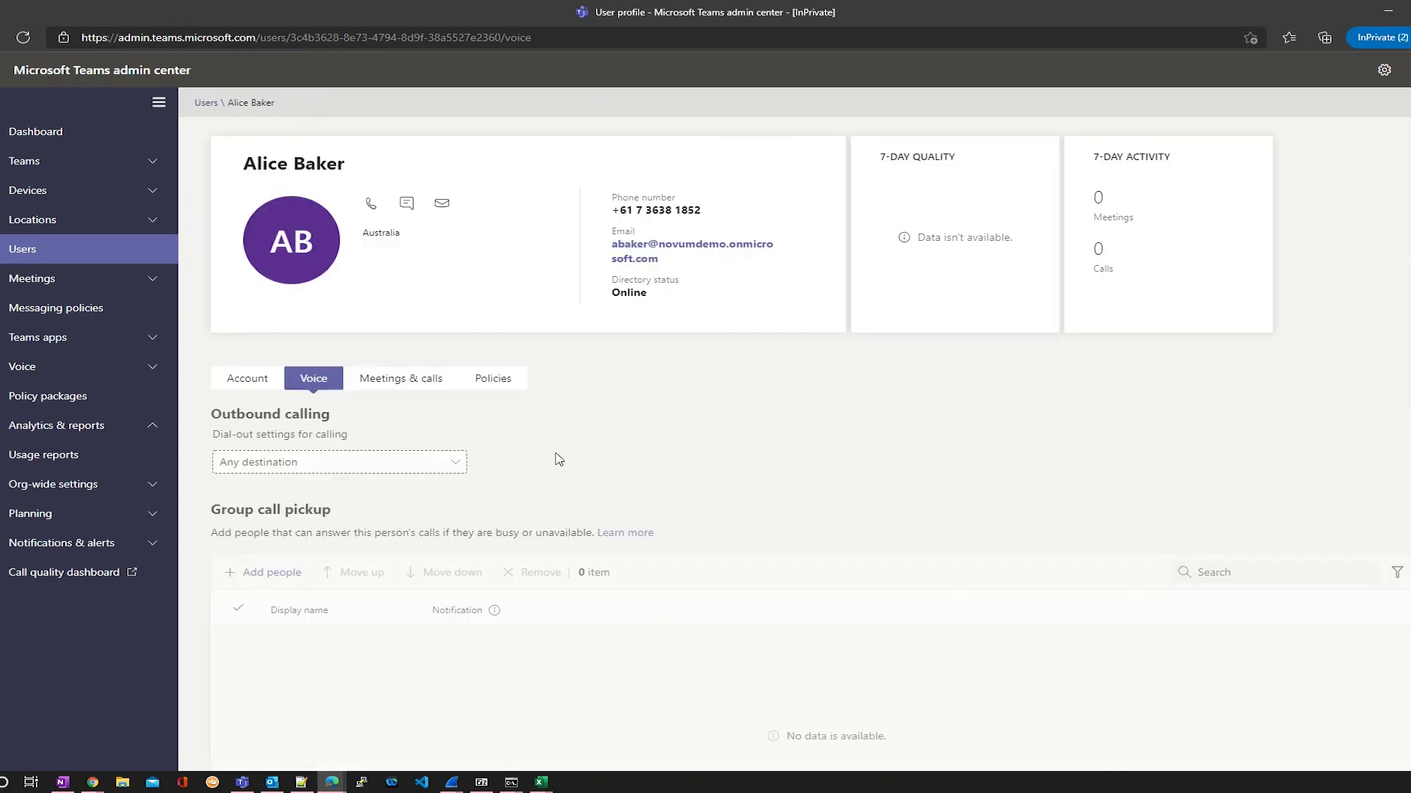